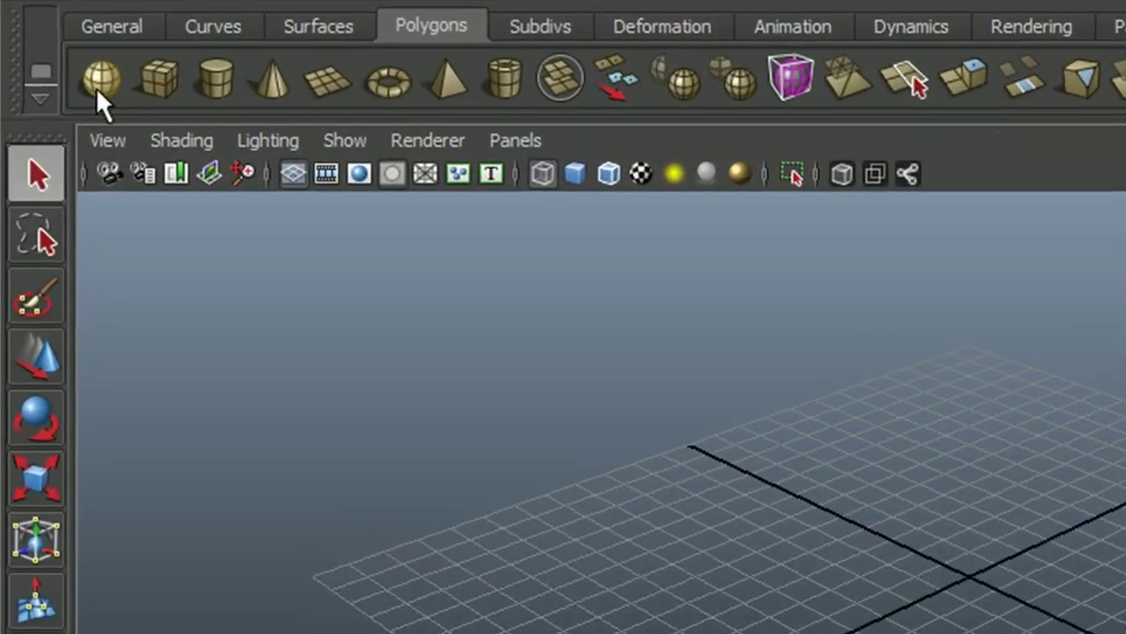
- Create a polygon sphere with a radius of about 7.2 centred near the grid origin
click(99, 84)
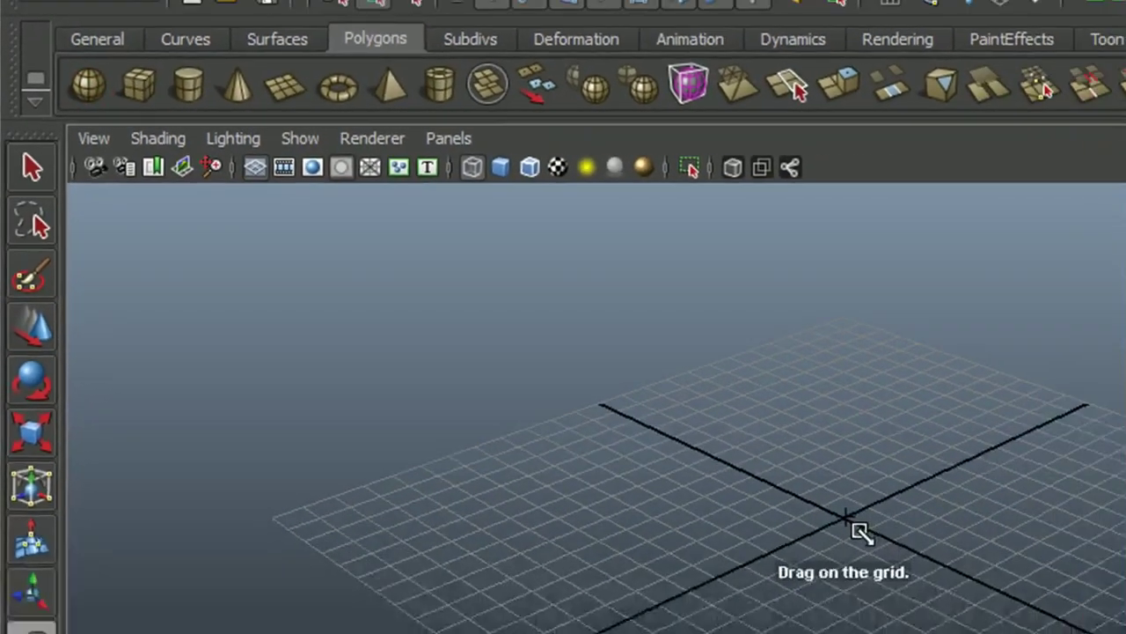
drag(981, 583, 986, 633)
mouse_move(633, 478)
alt+mouse_down()
mouse_move(672, 438)
mouse_move(643, 511)
mouse_move(625, 476)
mouse_move(683, 455)
mouse_move(622, 490)
mouse_move(646, 487)
alt+mouse_up()
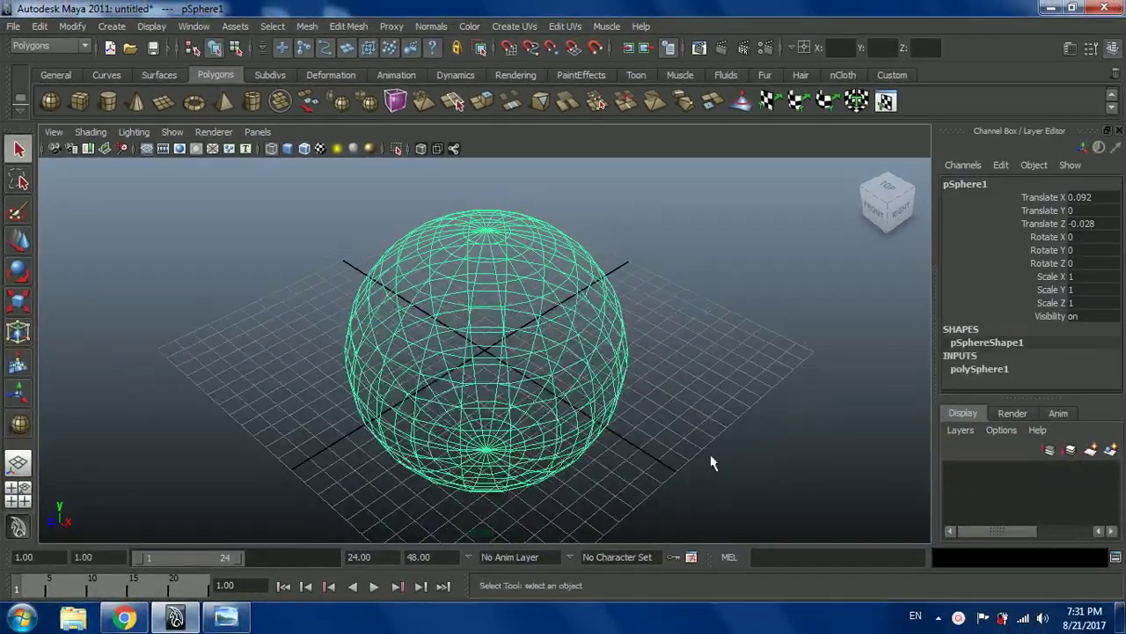
- Set the sphere's Translate X, Translate Y and Translate Z to 0
double_click(1082, 197)
text(0)
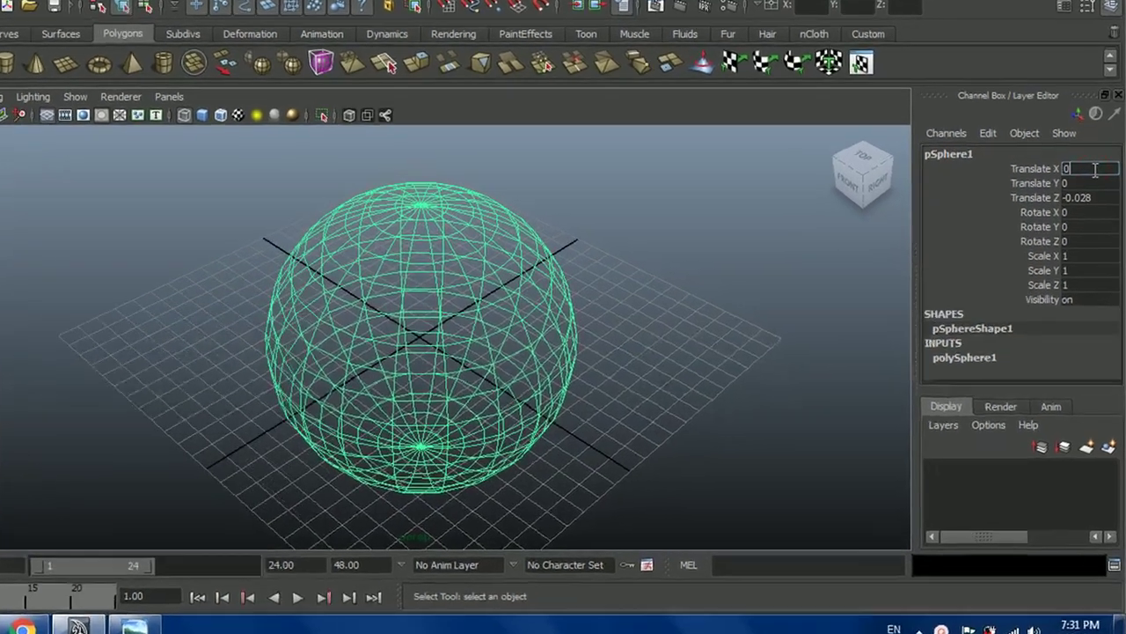
key(Tab)
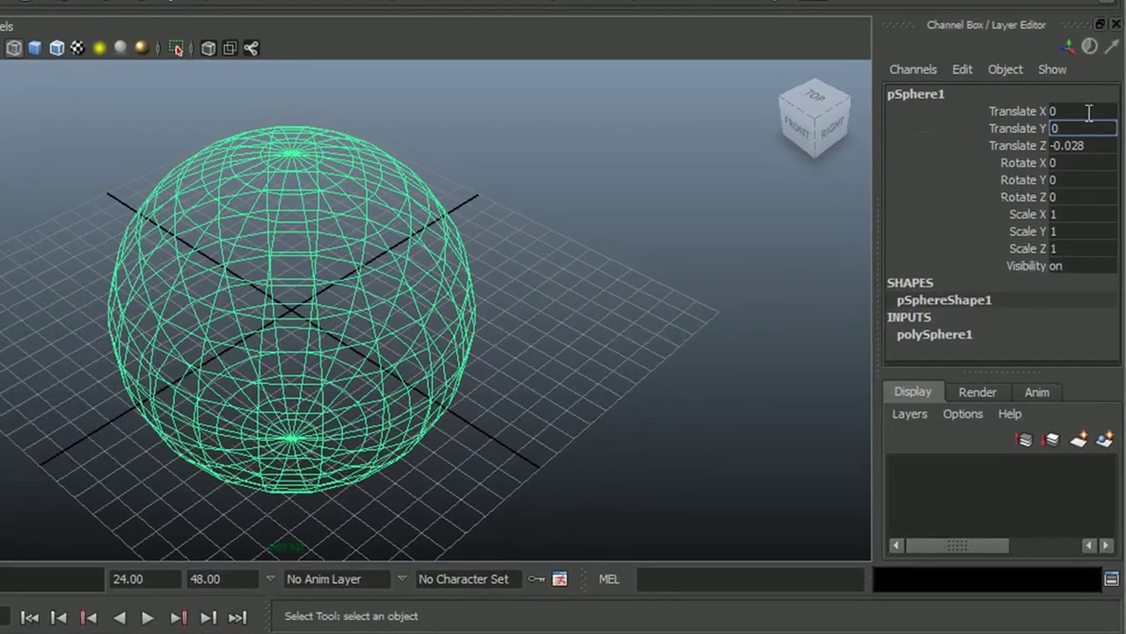
text(0)
key(Tab)
text(0)
key(Return)
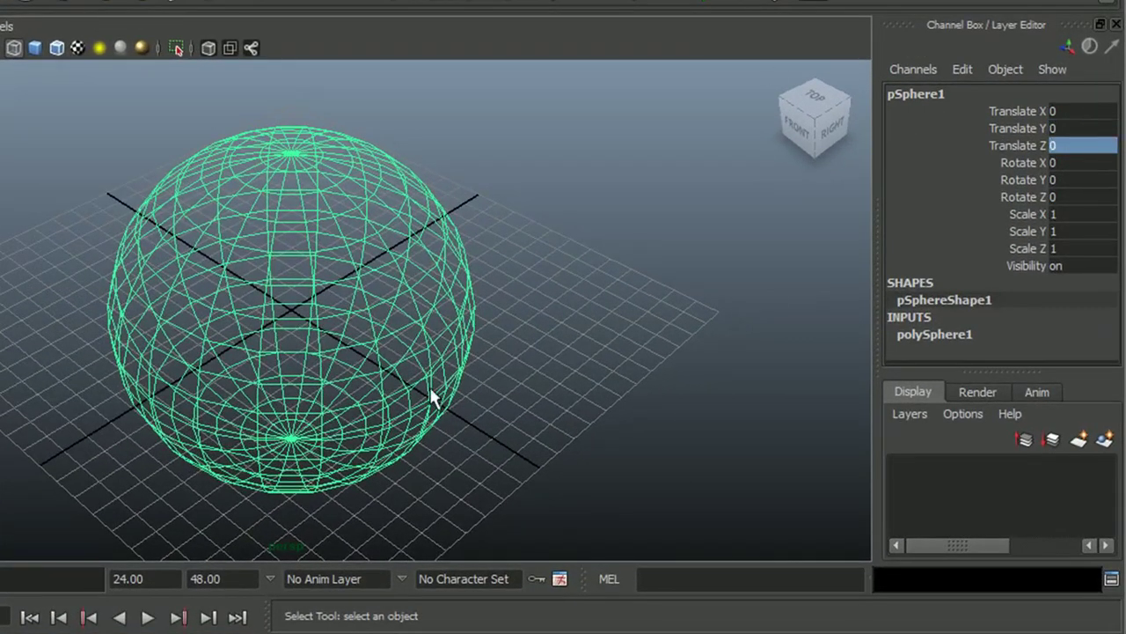
- Display the sphere shaded and set its Radius to 5, Subdivisions Axis to 16 and Subdivisions Height to 11
mouse_move(578, 319)
alt+mouse_down()
mouse_move(587, 344)
mouse_move(571, 317)
mouse_move(593, 305)
mouse_move(597, 417)
mouse_move(622, 345)
alt+mouse_up()
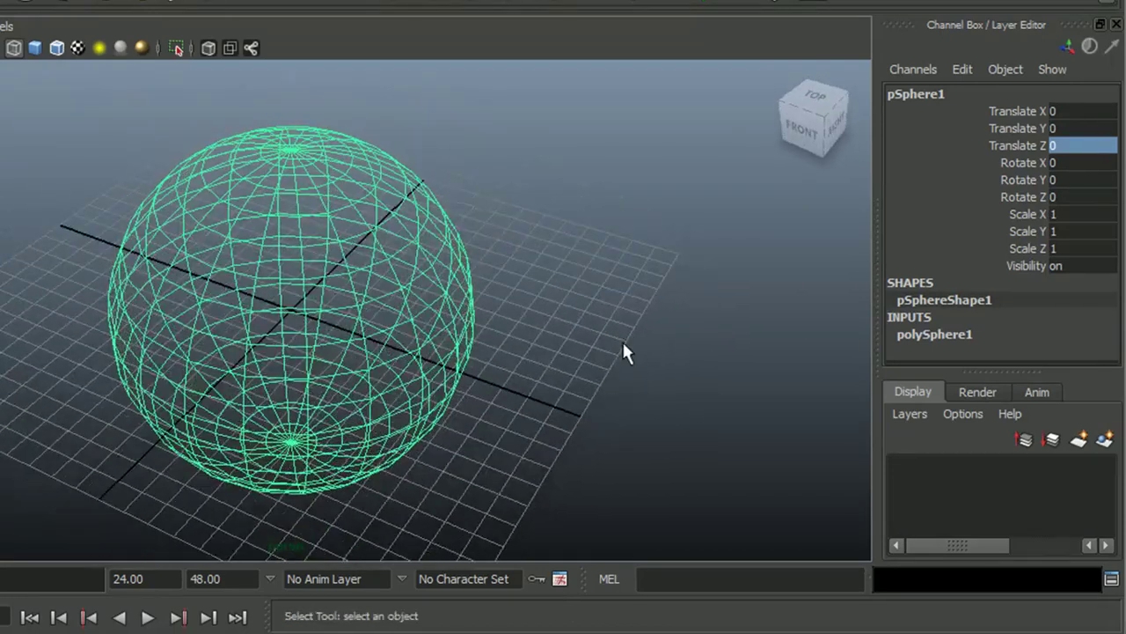
key(5)
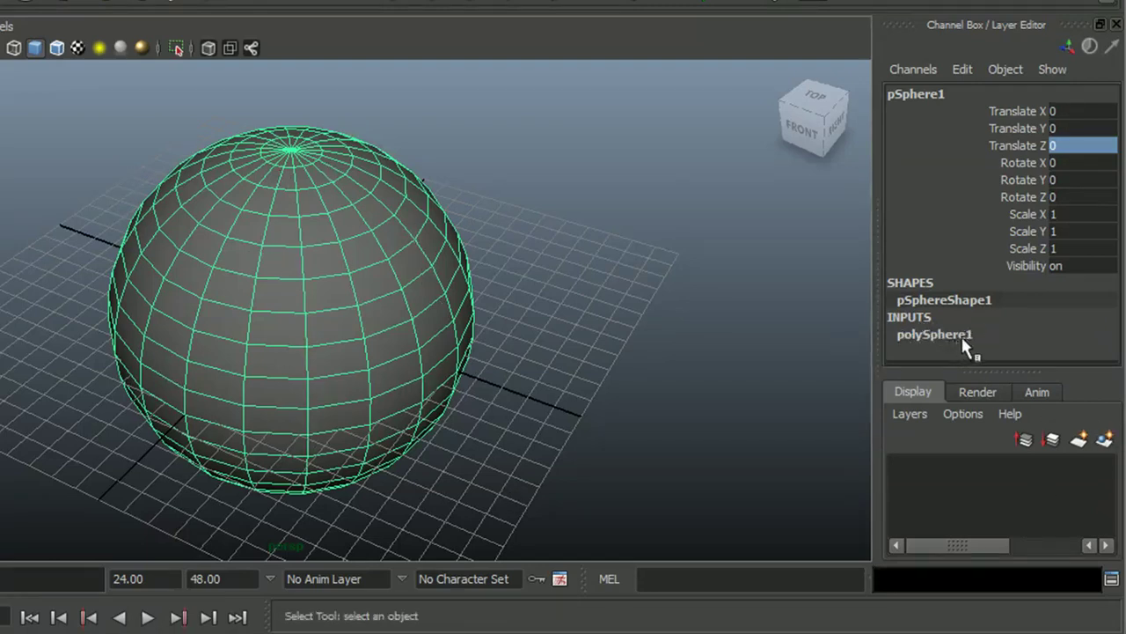
click(1011, 333)
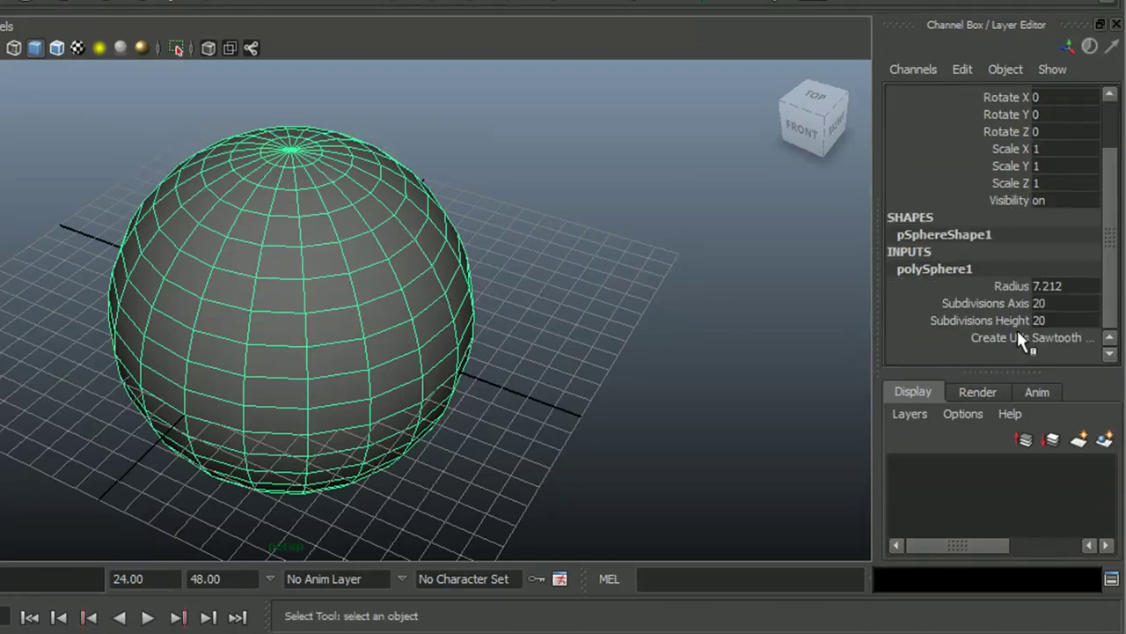
double_click(1062, 285)
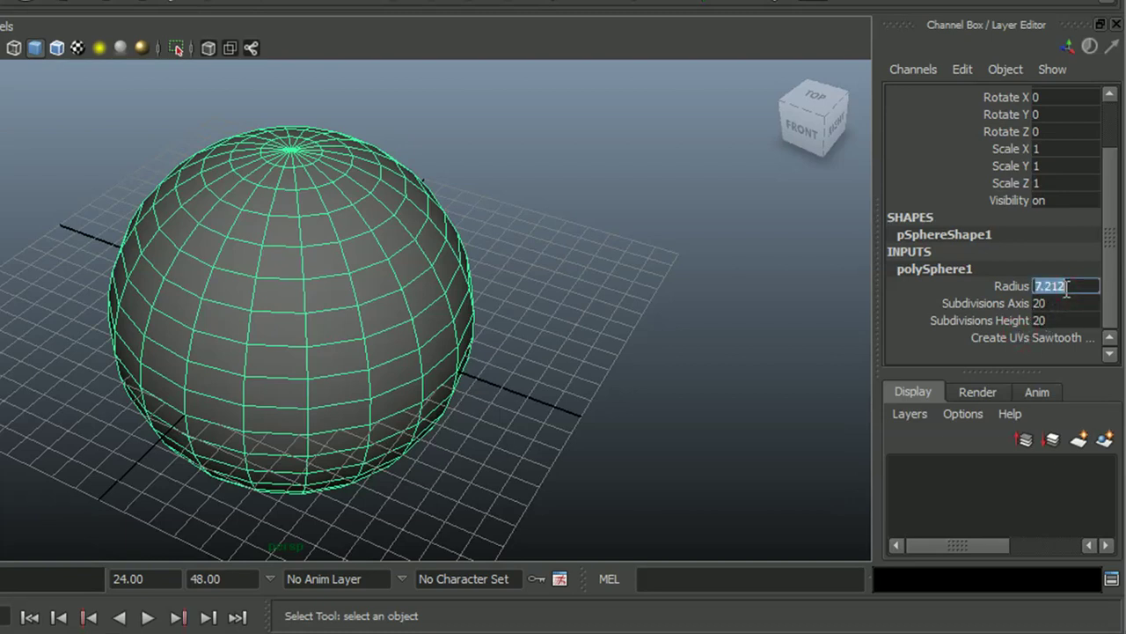
text(5)
key(Tab)
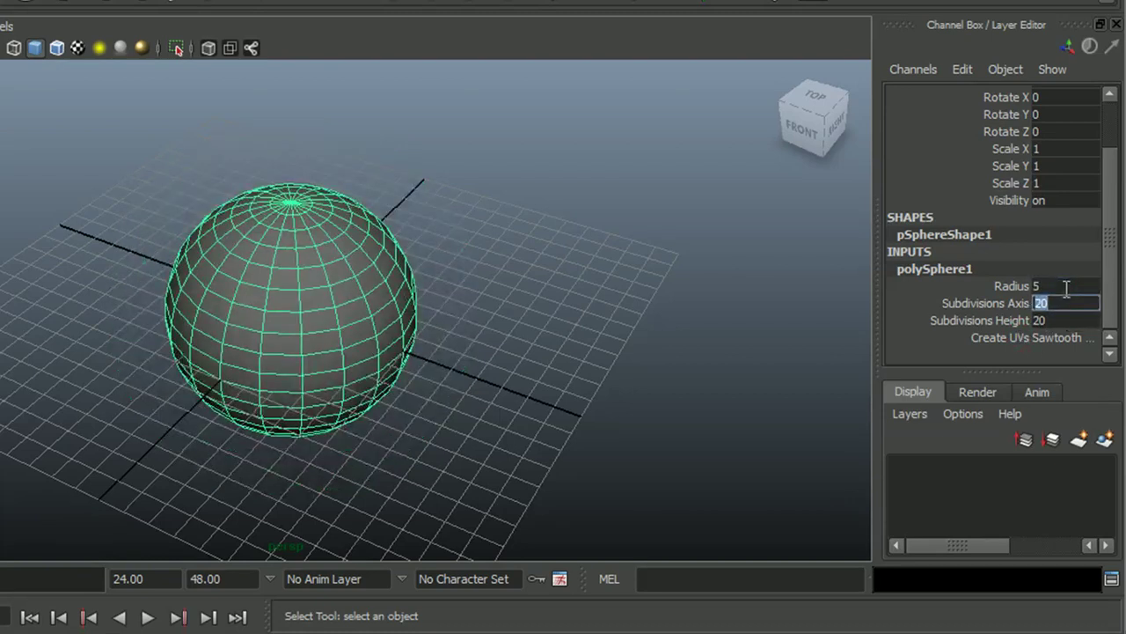
text(16)
key(Tab)
text(11)
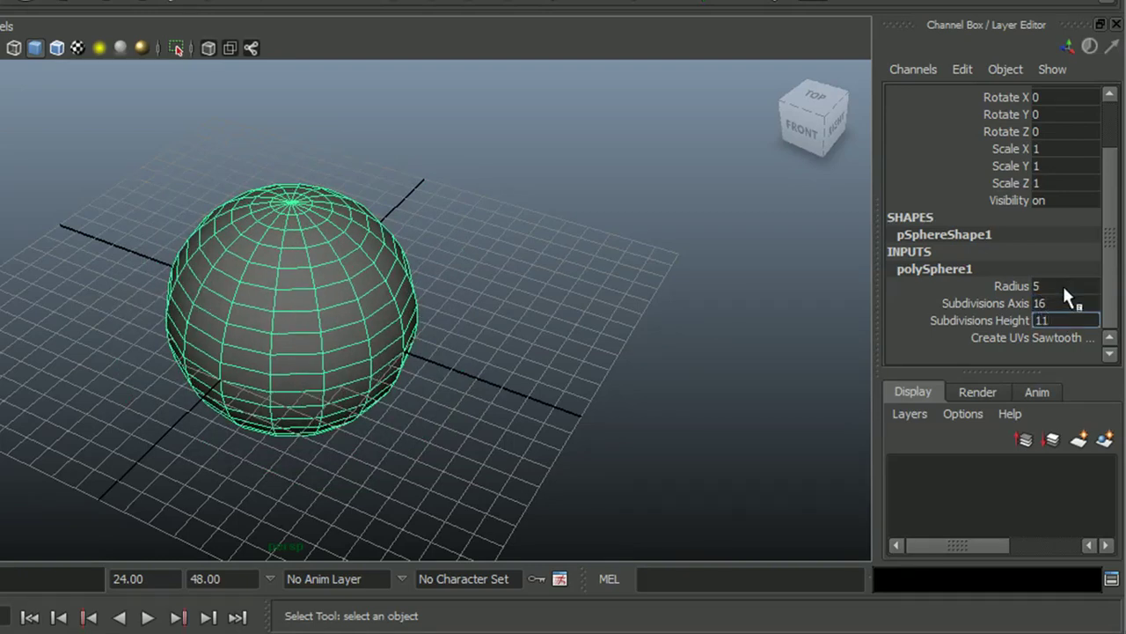
key(Return)
- Examine the sphere's top pole and compare it with the basketball_1 reference image in Windows Photo Viewer
alt+drag(445, 388, 585, 437)
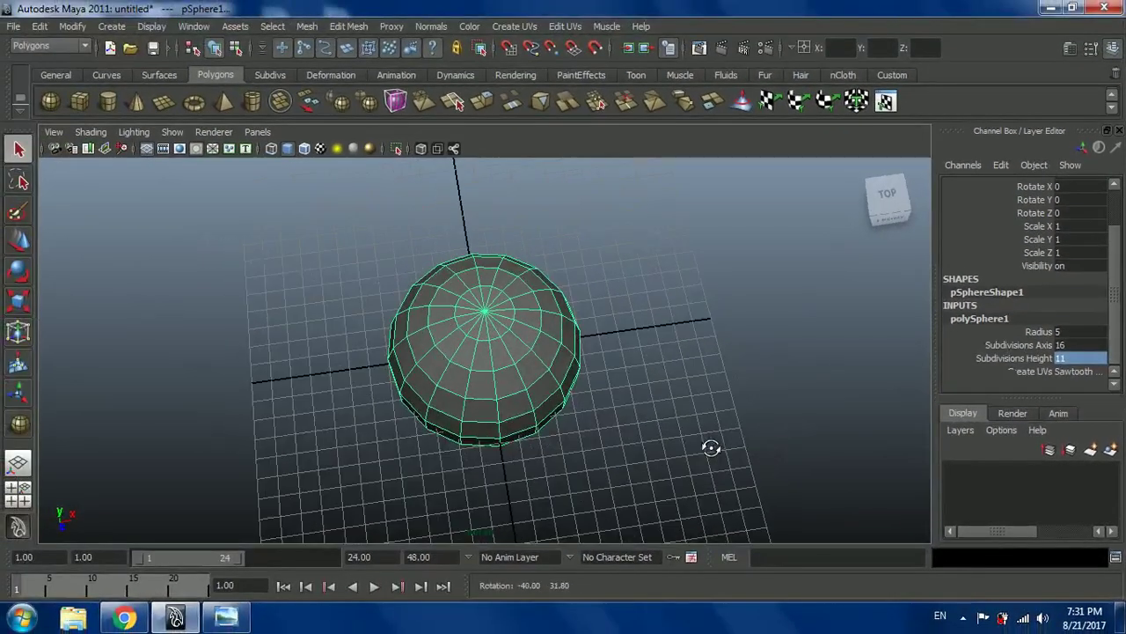
alt+drag(711, 447, 655, 355)
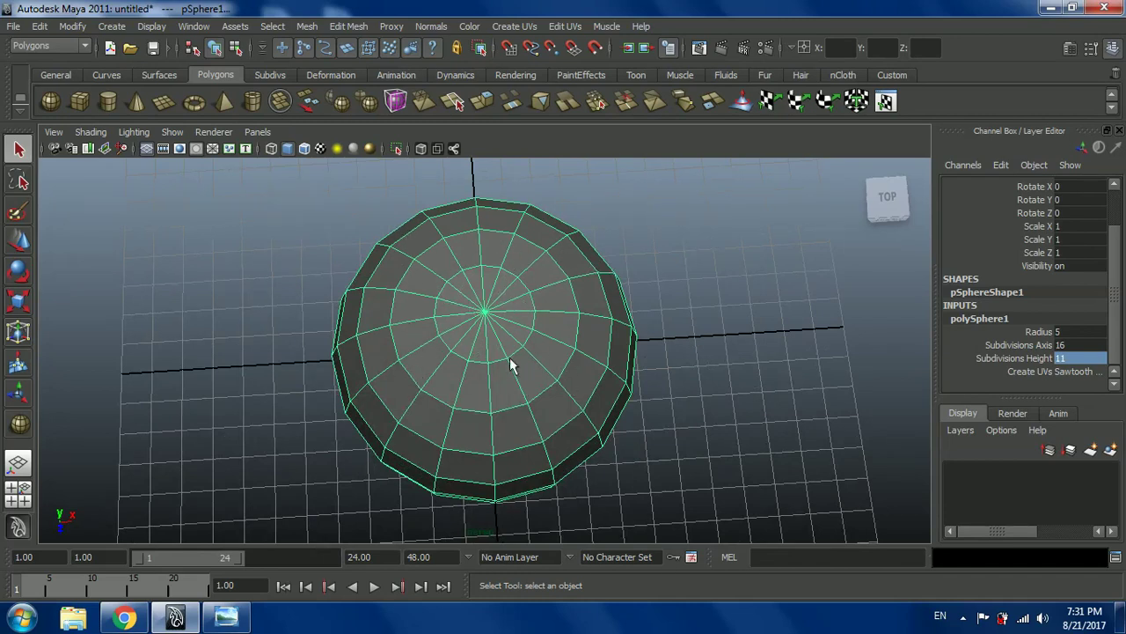
click(226, 616)
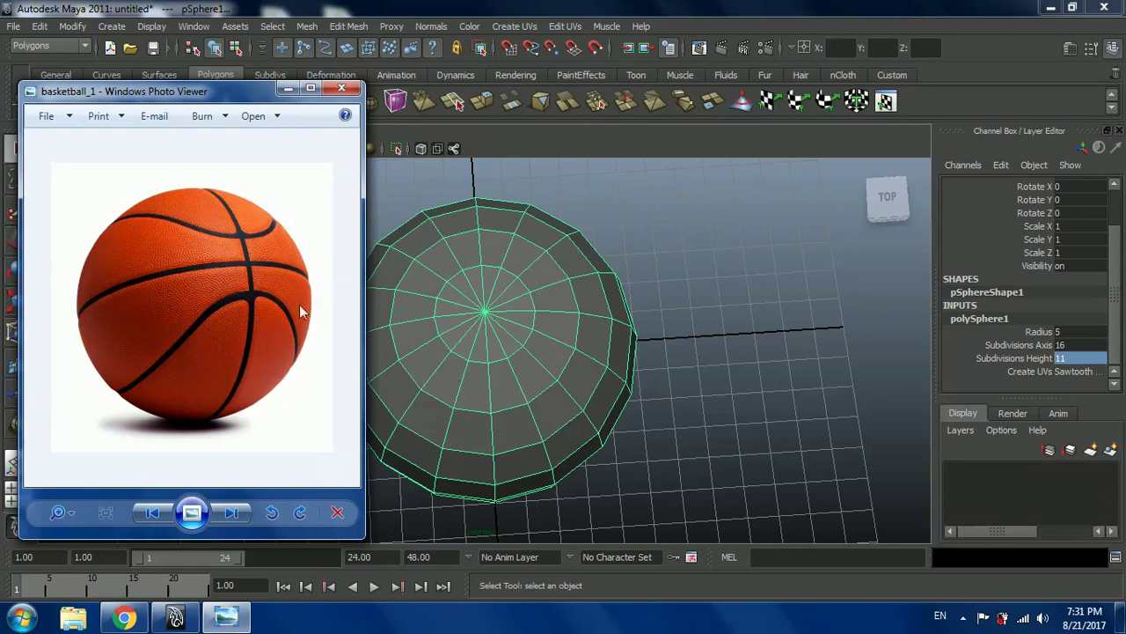
alt+drag(732, 389, 671, 396)
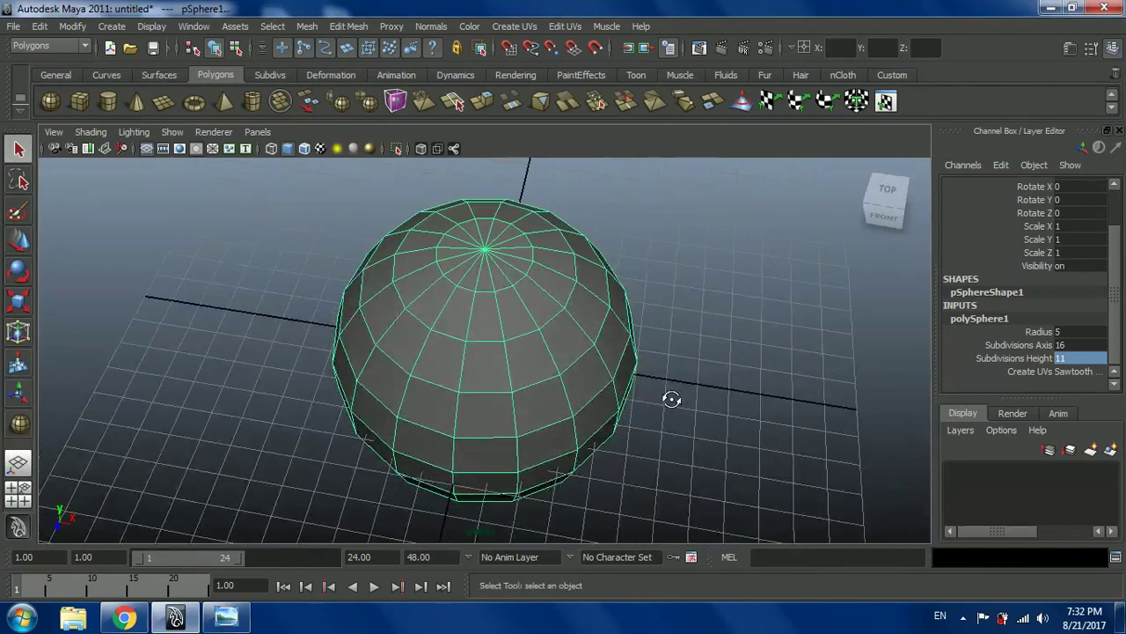
- Maximize the top view and switch the sphere to edge component mode
key(space)
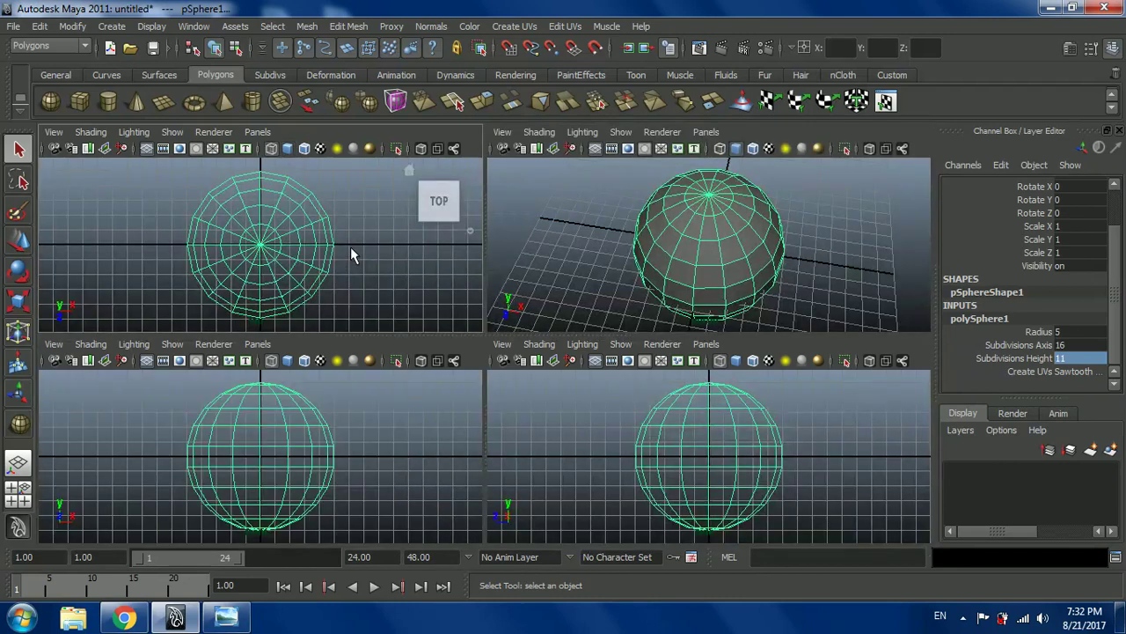
key(space)
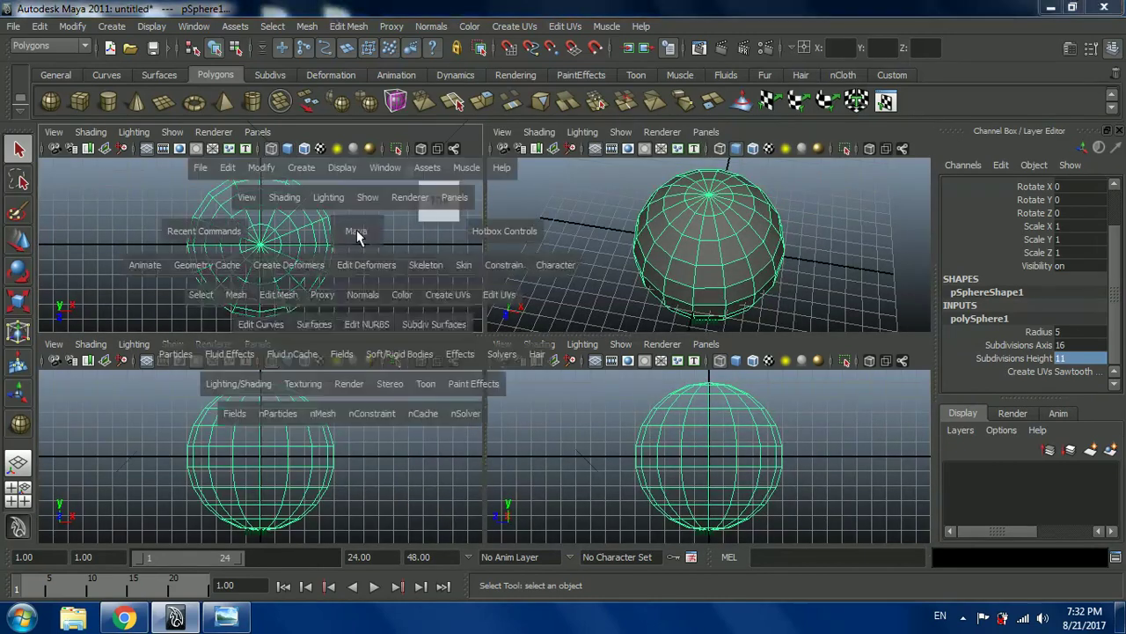
scroll(511, 383, up, 4)
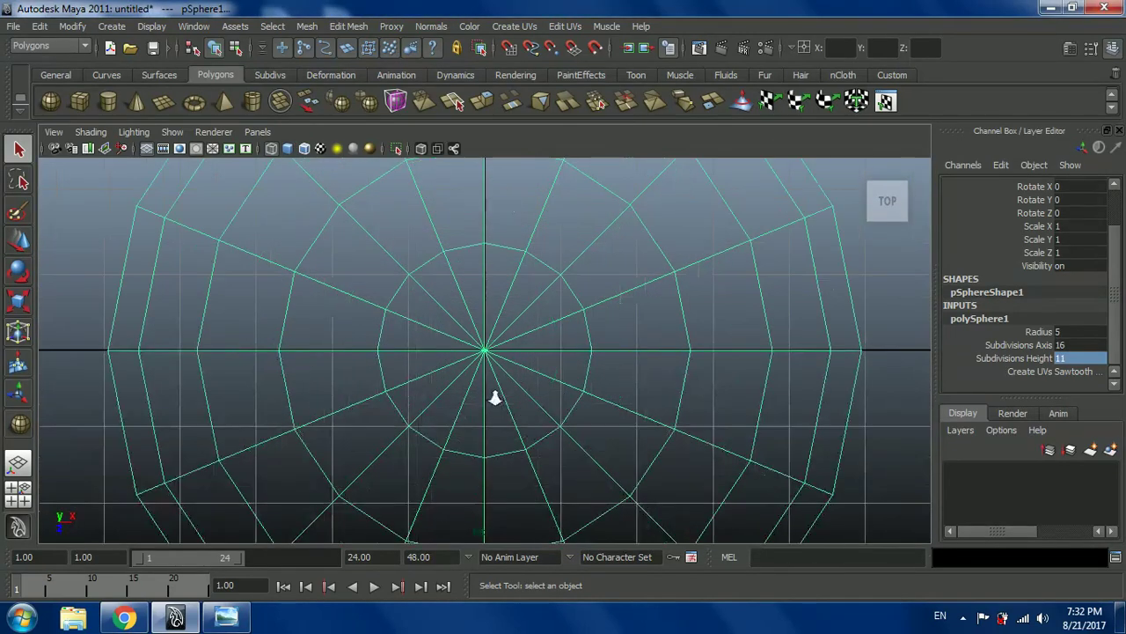
right_drag(499, 318, 505, 279)
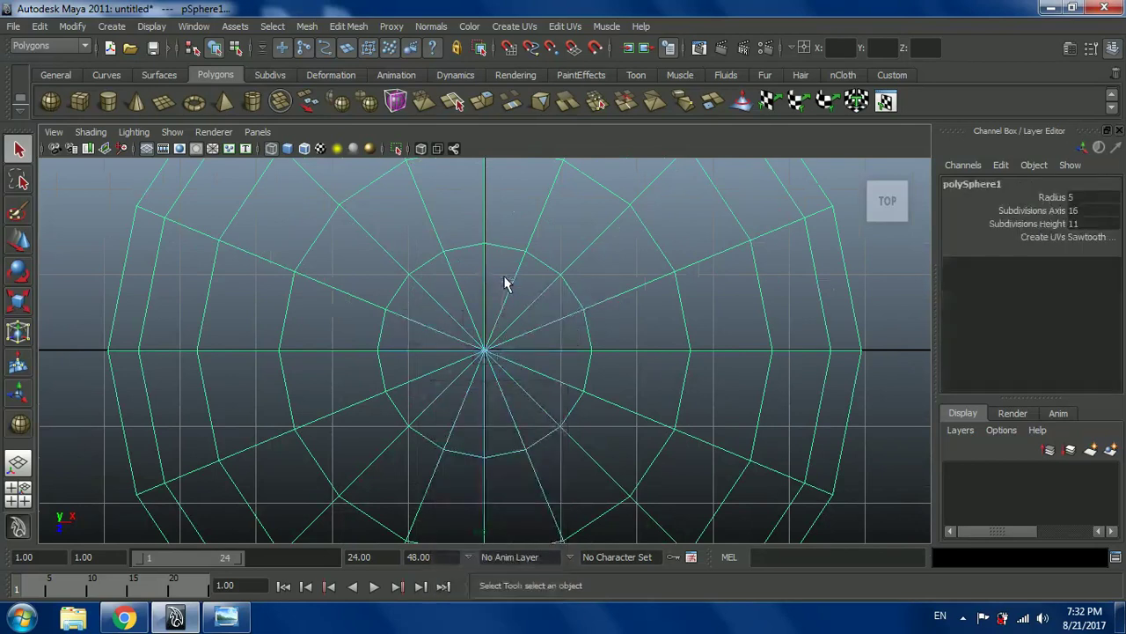
scroll(404, 304, up, 2)
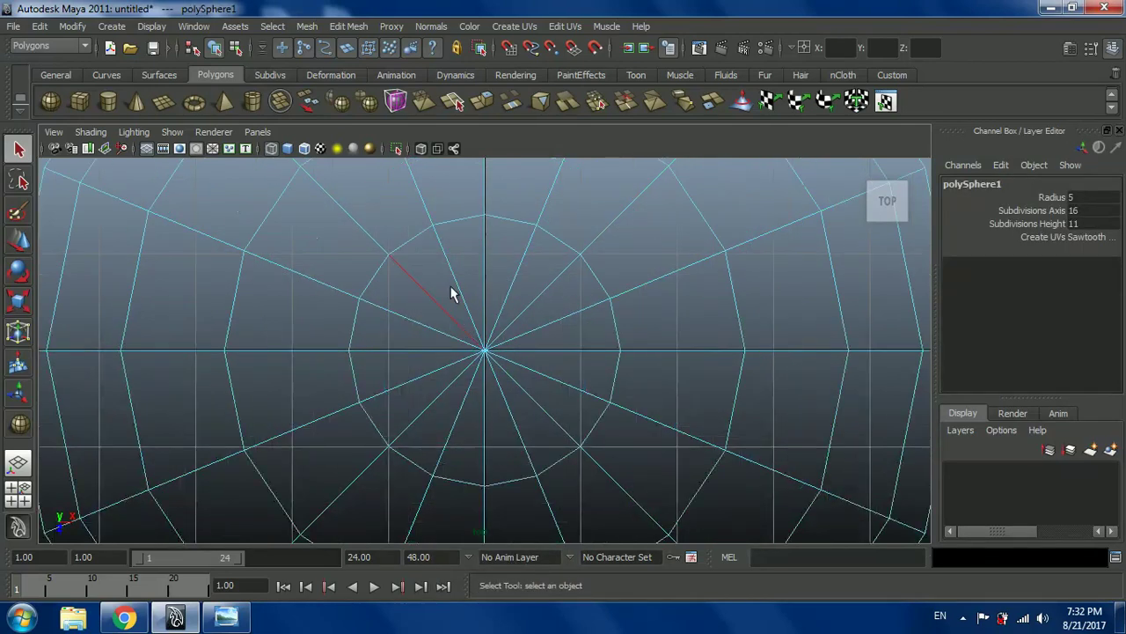
- Delete the three diagonal edges in each quadrant around both poles, keeping only the four edges along the X and Z axes
click(422, 338)
scroll(463, 368, down, 5)
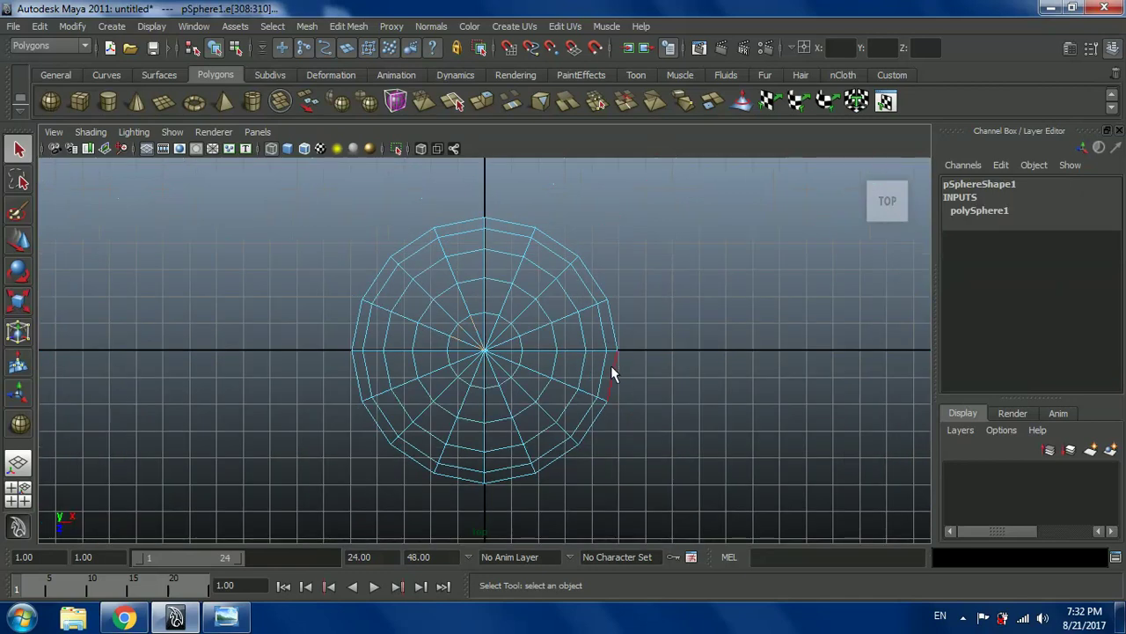
click(479, 341)
scroll(482, 347, up, 3)
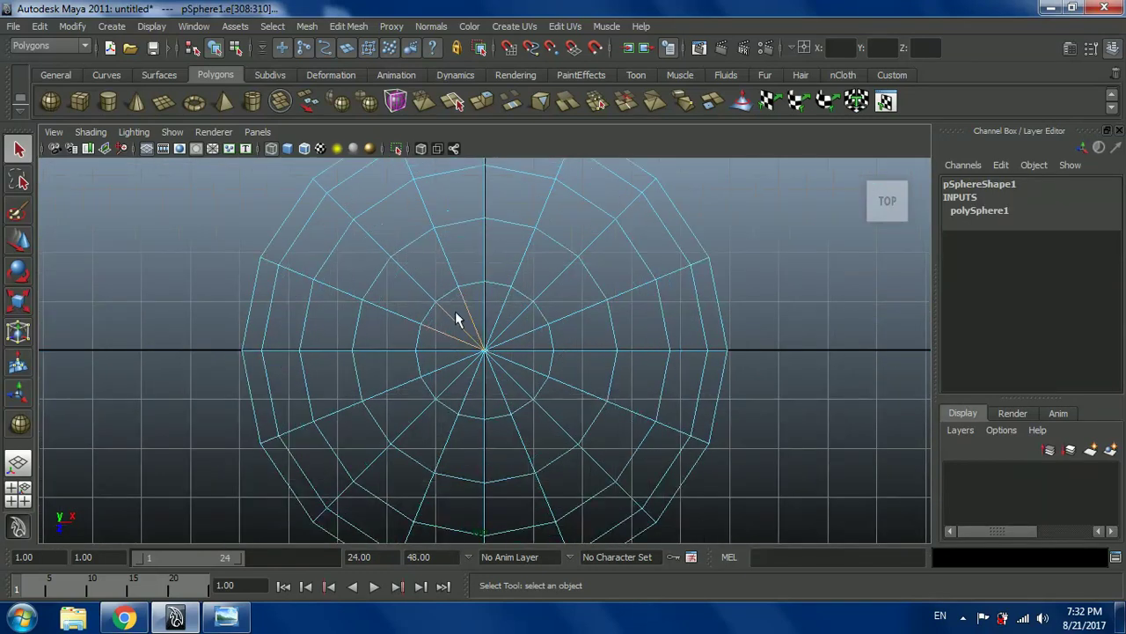
scroll(540, 282, up, 3)
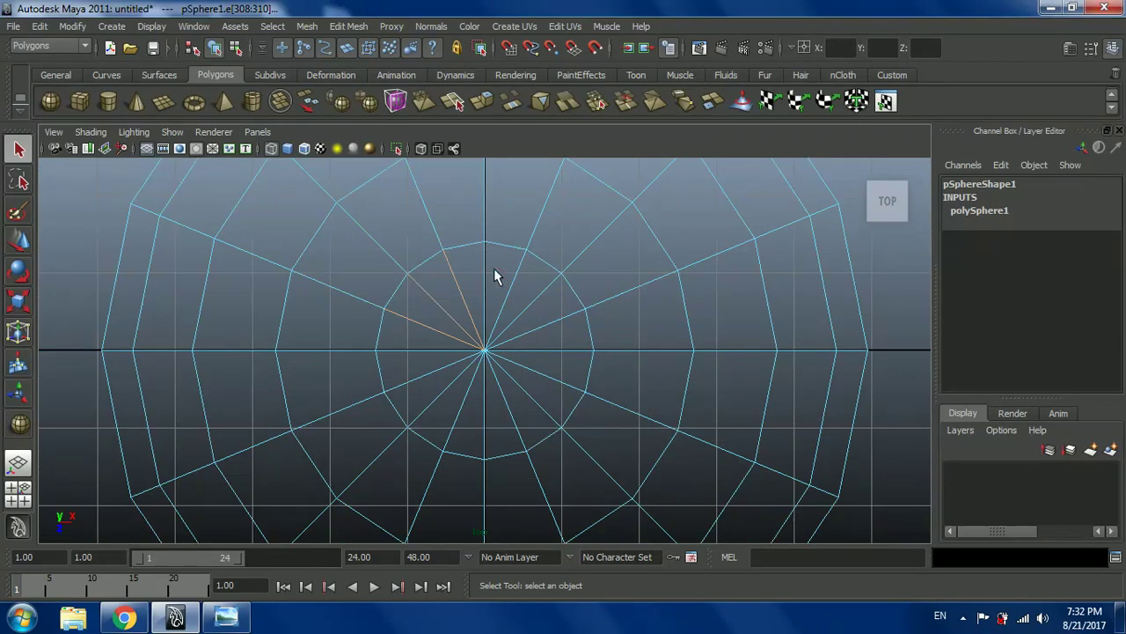
drag(502, 270, 546, 341)
click(403, 374)
click(549, 375)
scroll(519, 448, down, 4)
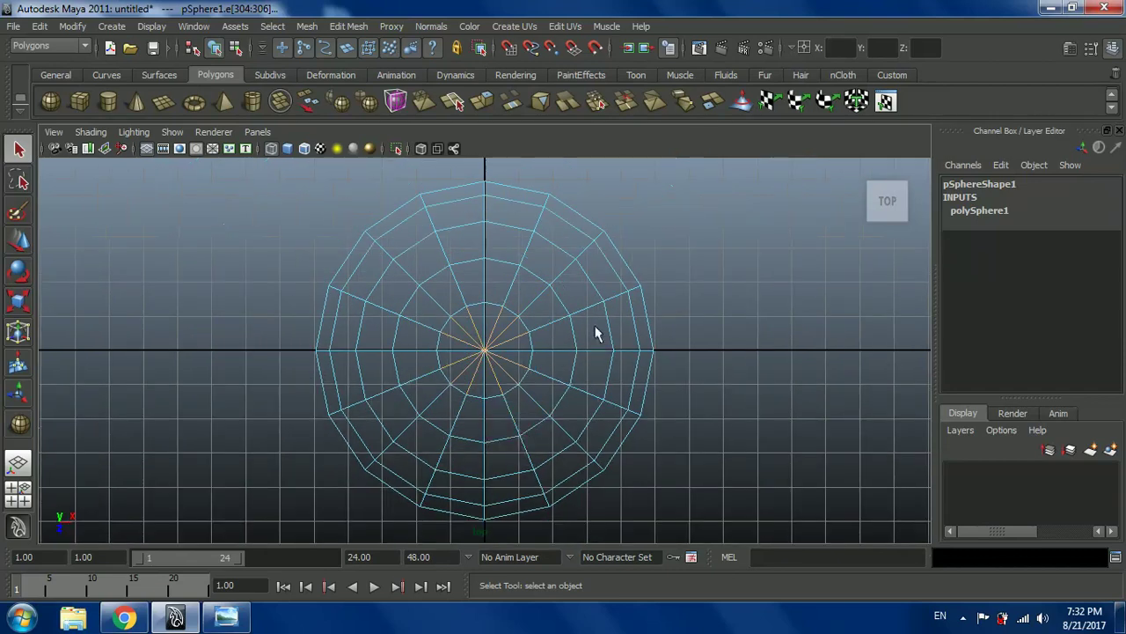
key(space)
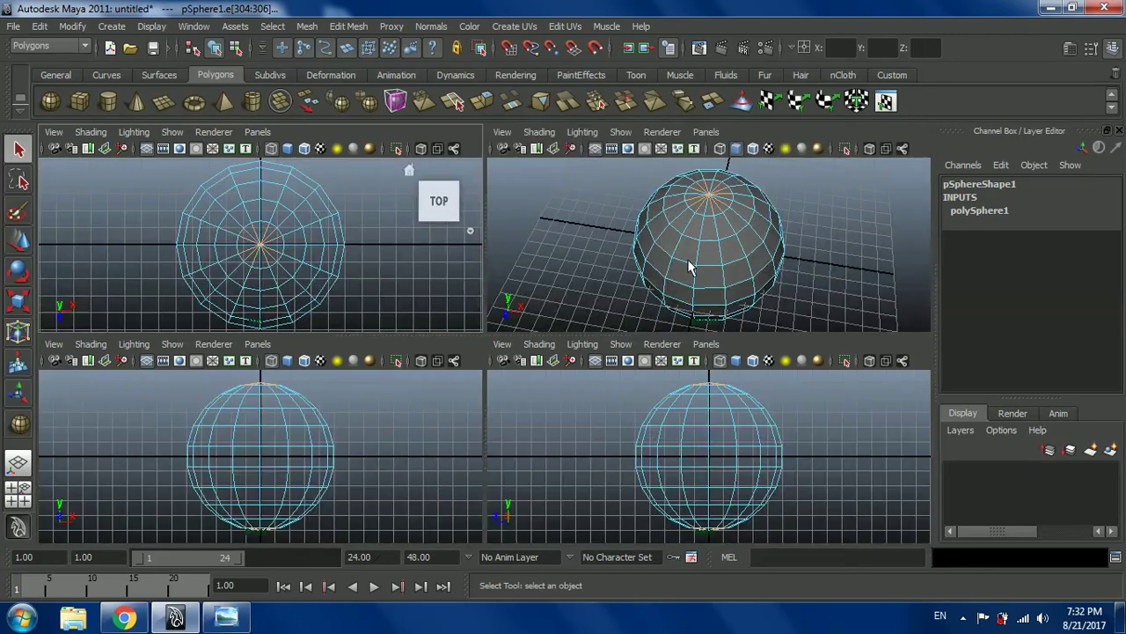
key(space)
alt+drag(490, 410, 535, 397)
click(536, 401)
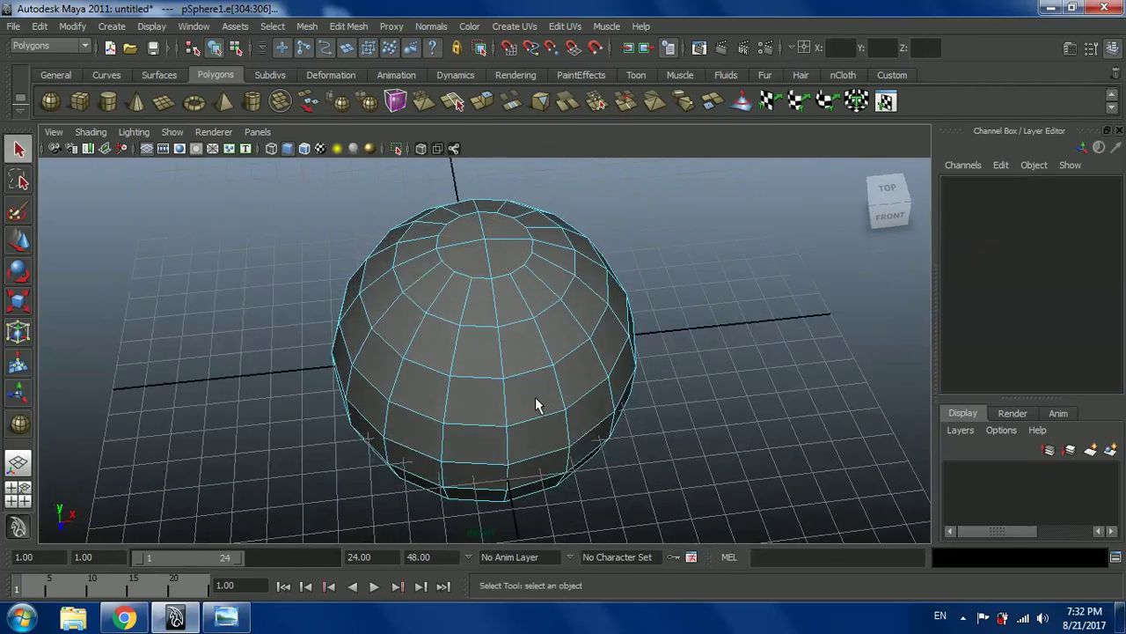
- With the Split Polygon Tool, cut the top cap's −Z half between the rim vertices nearest the X-axis edge, crossing the Z-axis edge about 77% towards the pole
alt+drag(712, 225, 717, 291)
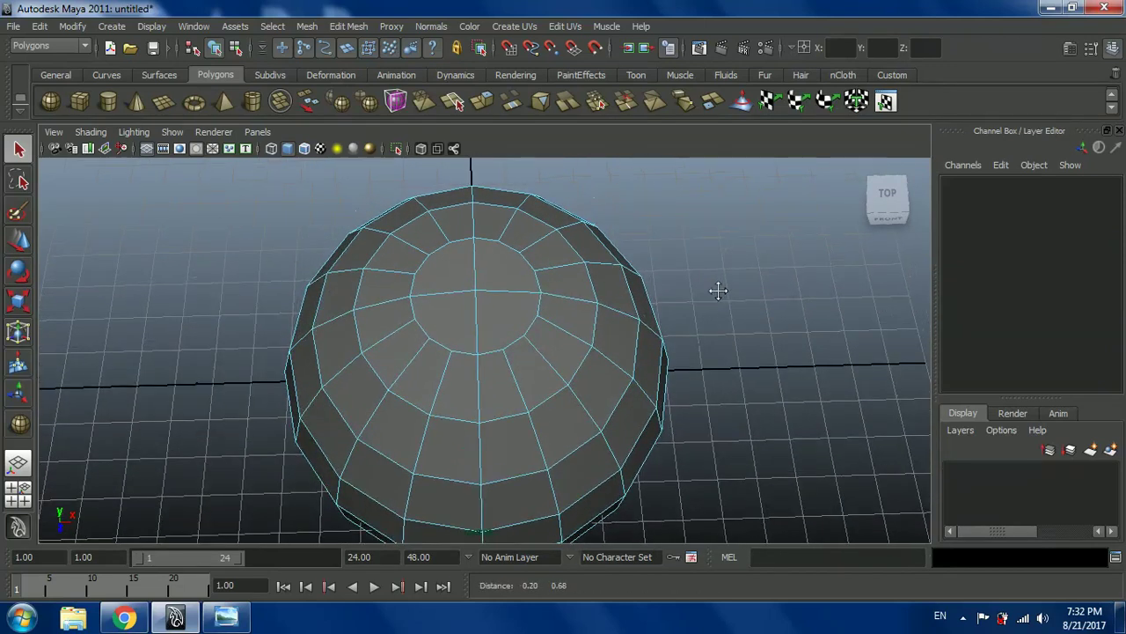
alt+drag(669, 268, 677, 309)
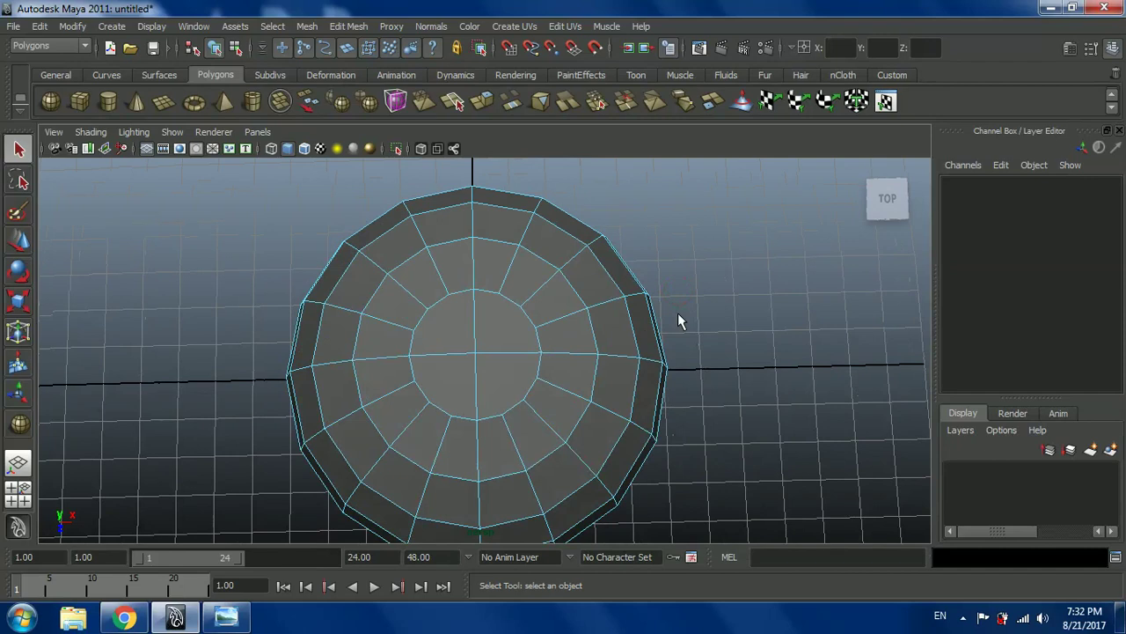
click(339, 28)
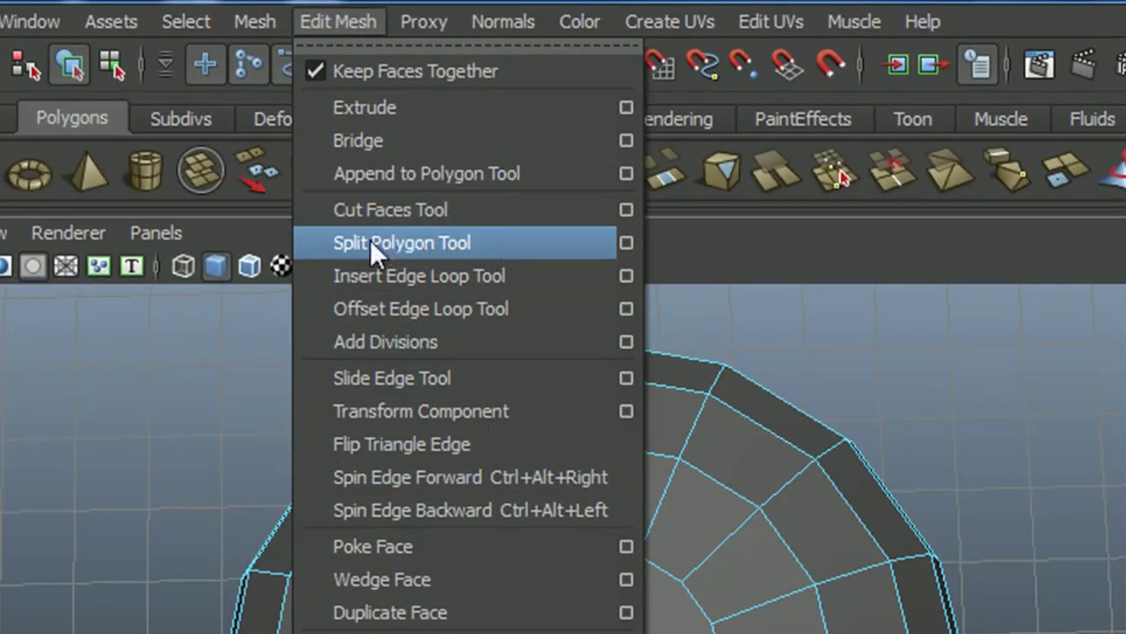
click(514, 244)
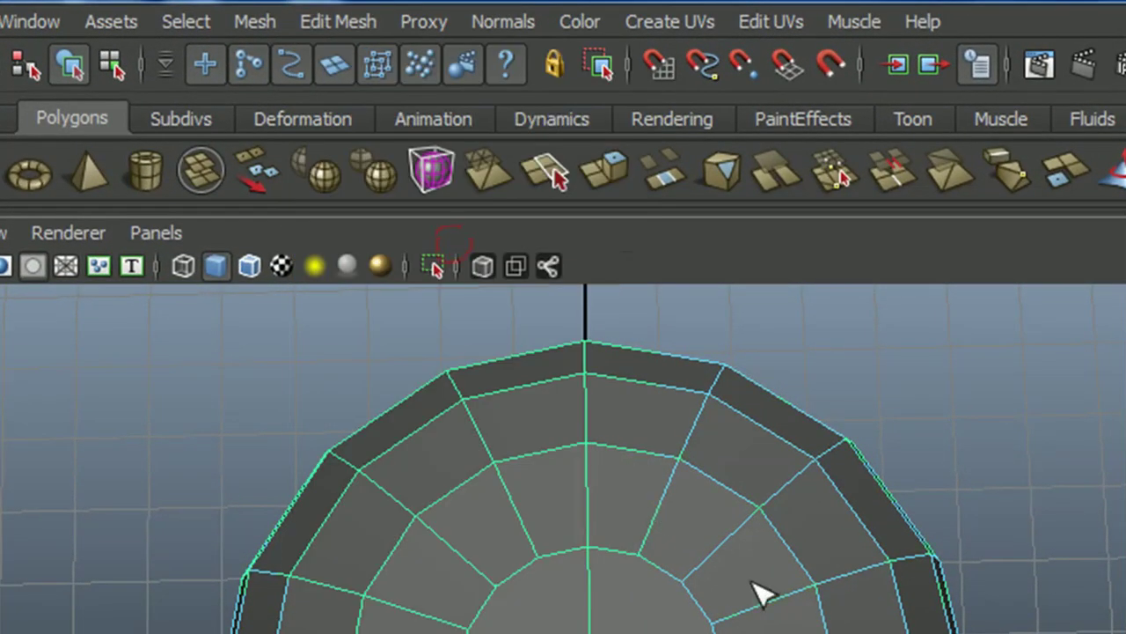
alt+drag(730, 599, 739, 520)
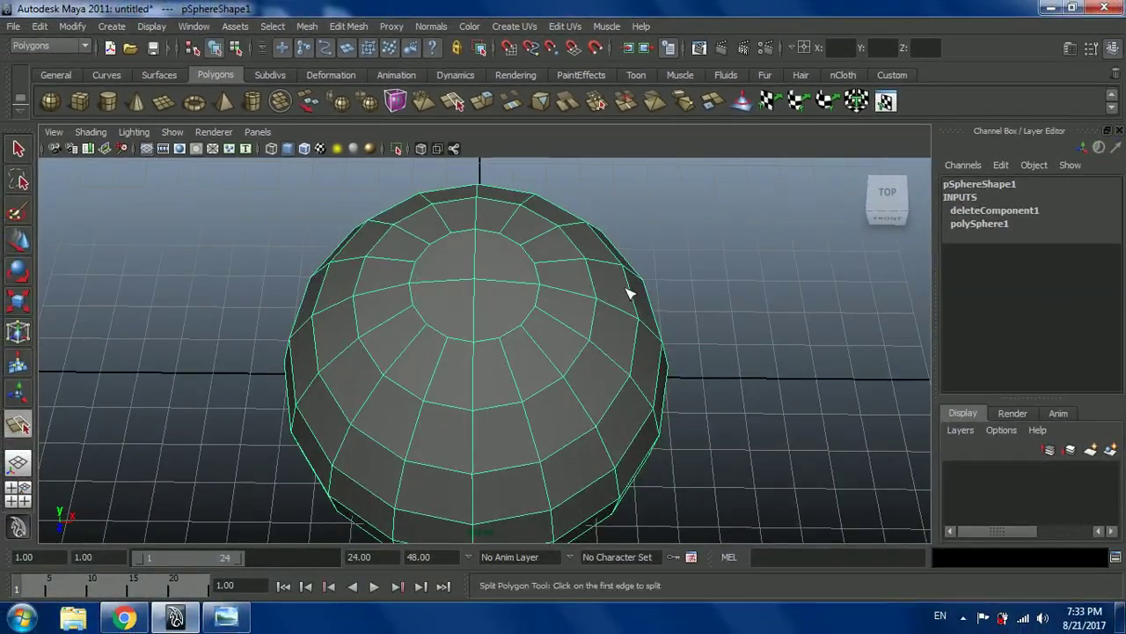
alt+drag(629, 293, 579, 334)
scroll(598, 317, up, 3)
scroll(578, 336, up, 2)
scroll(335, 332, up, 2)
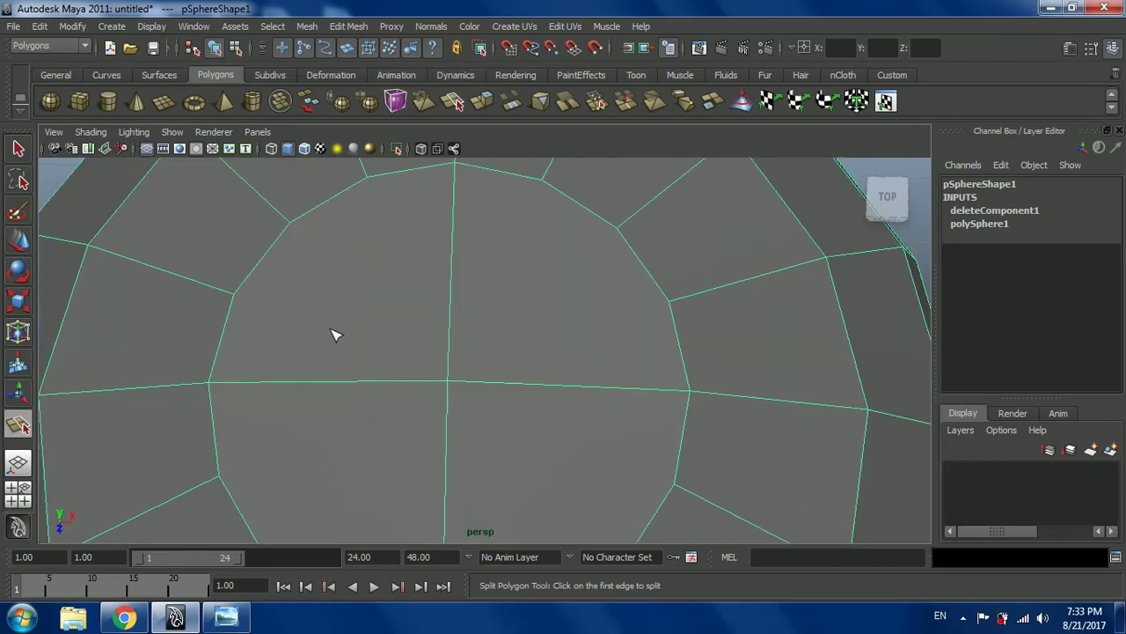
scroll(333, 331, down, 2)
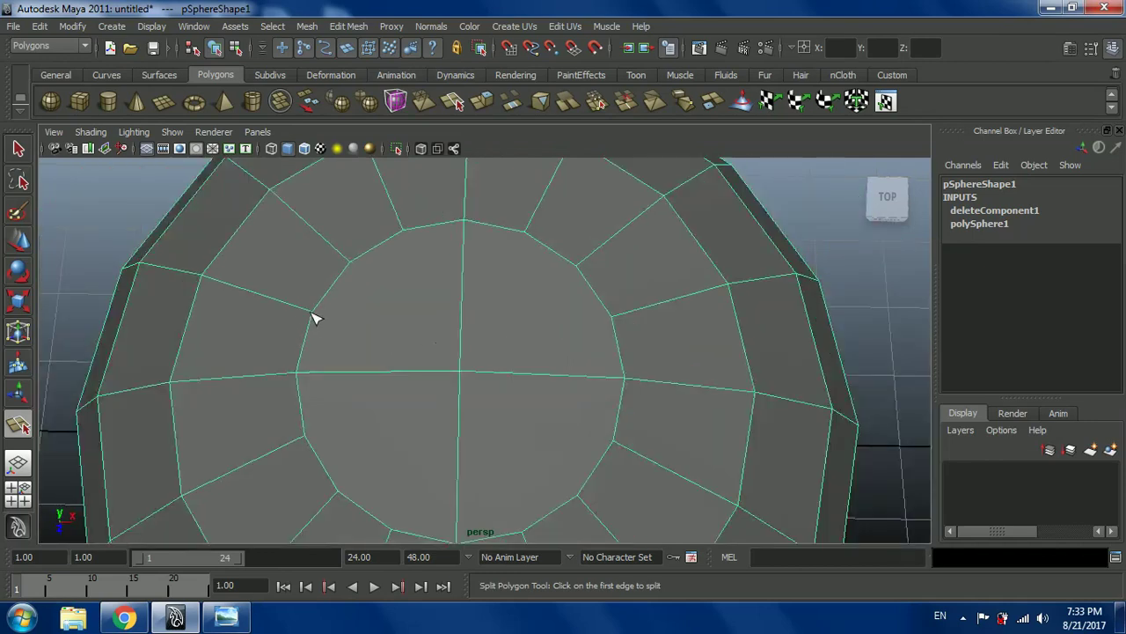
scroll(317, 317, up, 2)
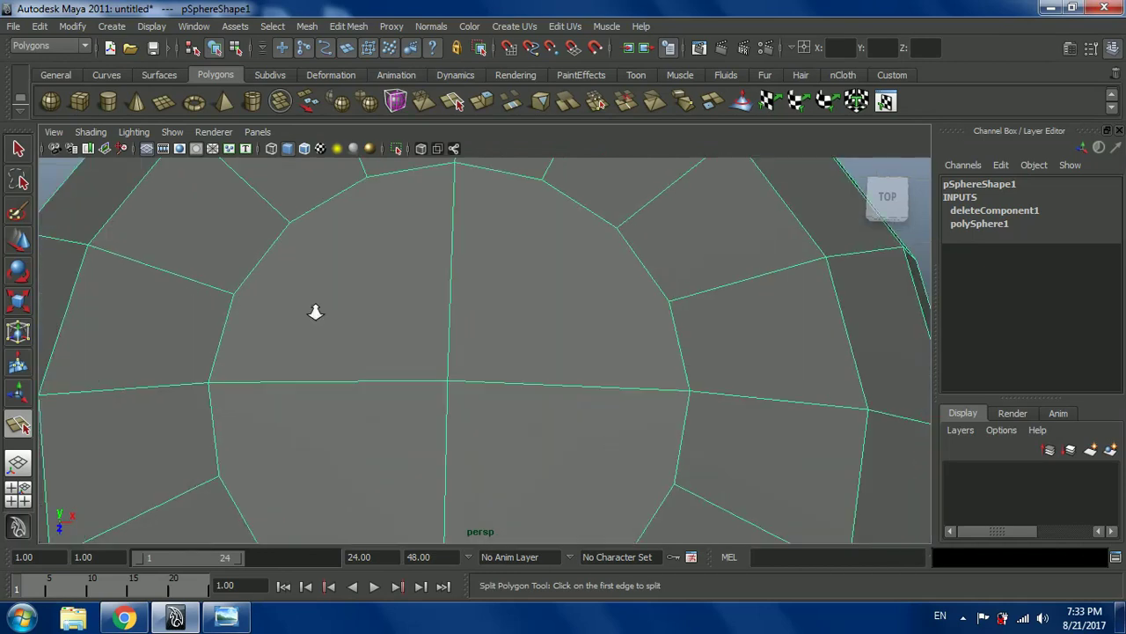
click(235, 297)
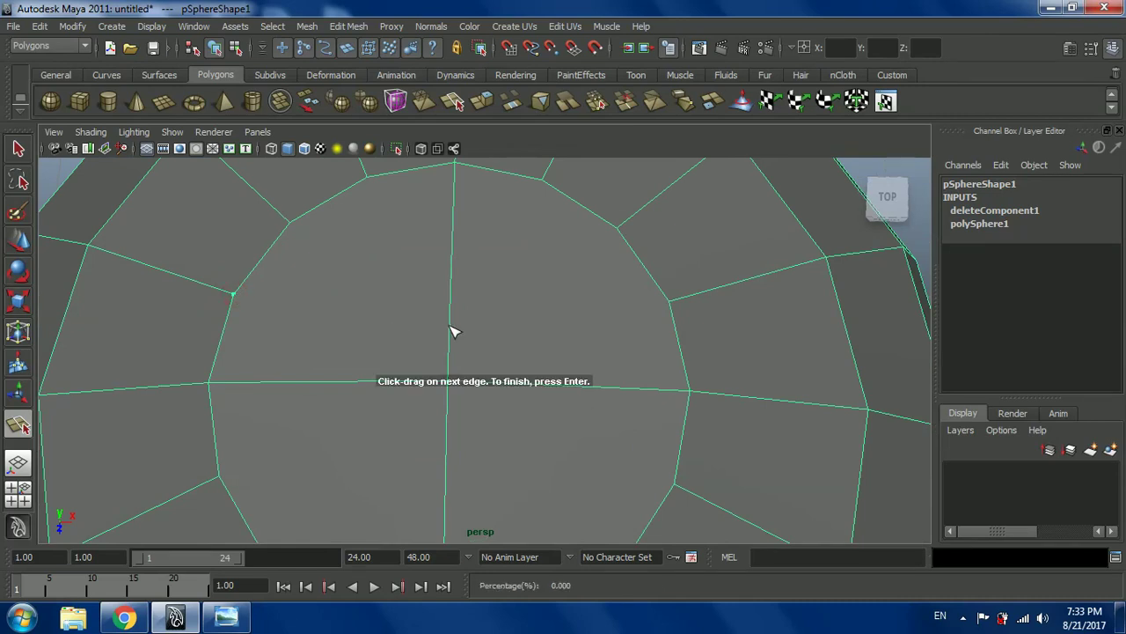
click(450, 328)
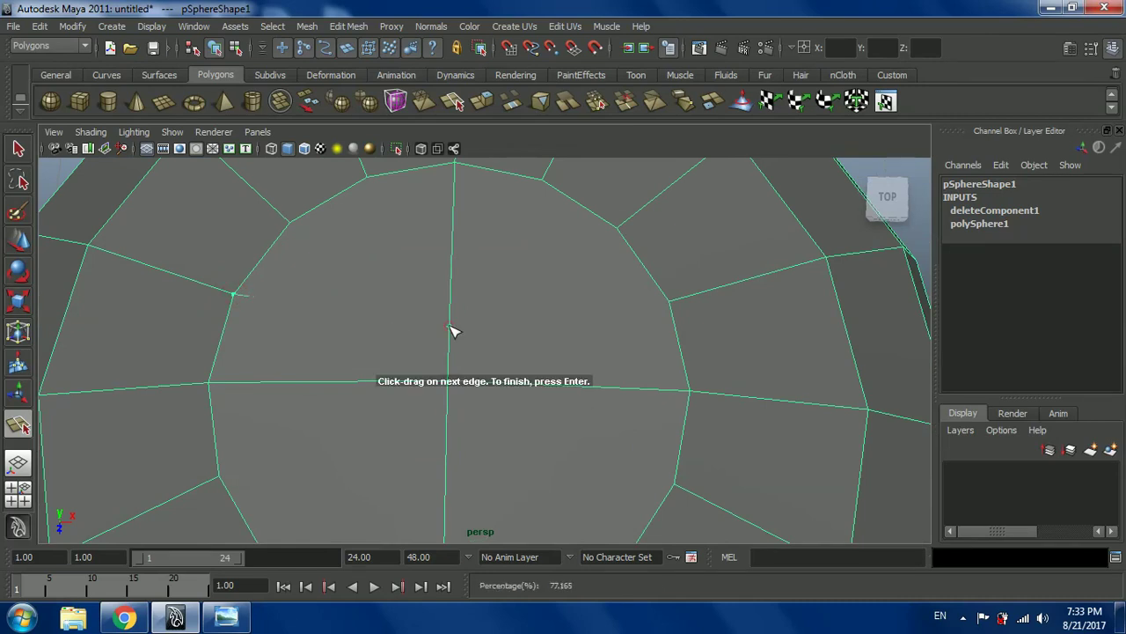
click(672, 307)
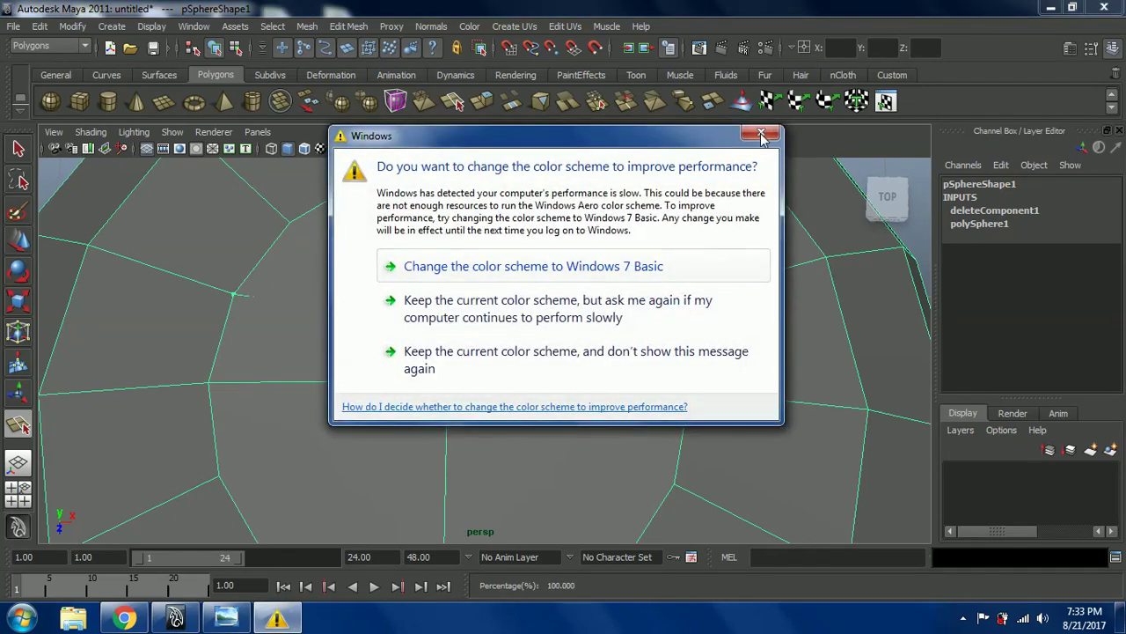
click(761, 133)
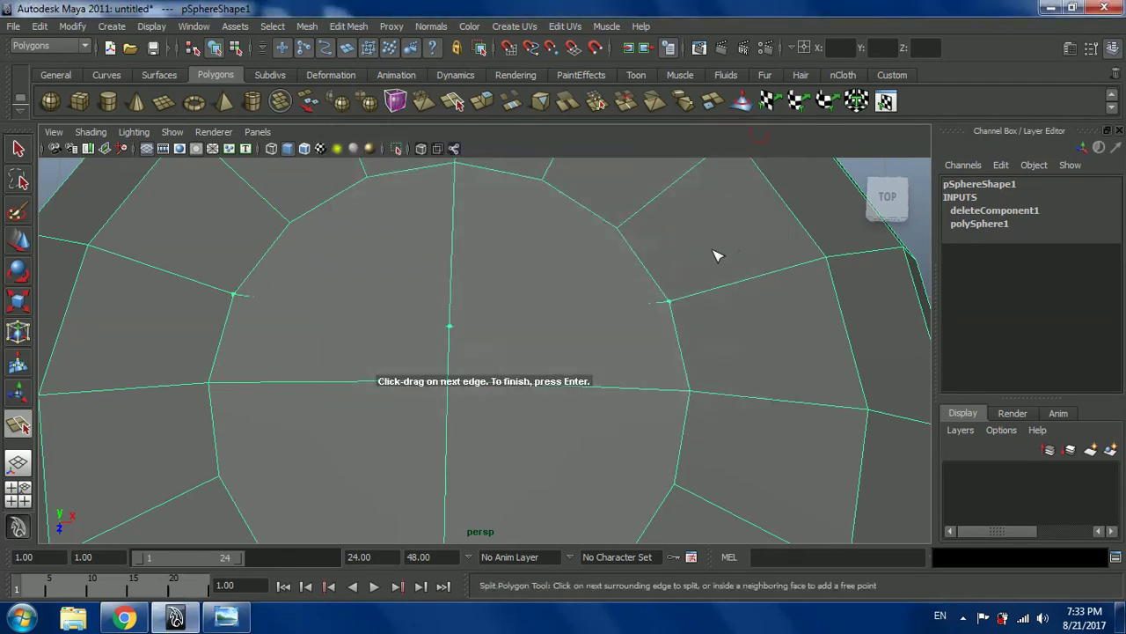
key(Return)
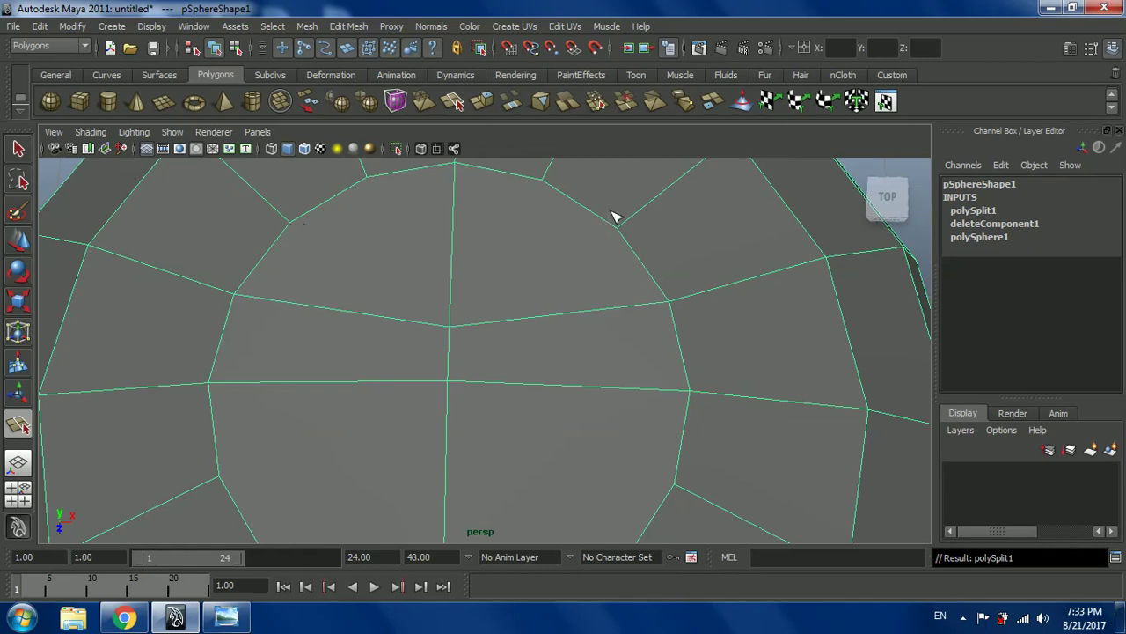
- Try a second cut across the cap's −Z half between the next pair of rim vertices, crossing the Z-axis edge
scroll(410, 322, down, 3)
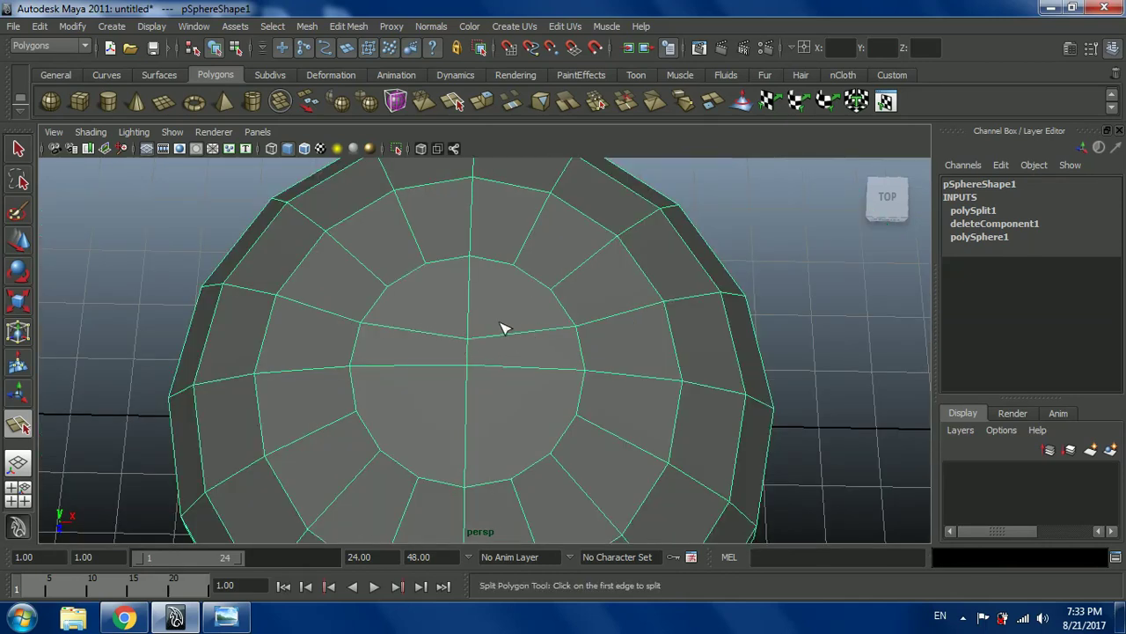
scroll(491, 311, up, 3)
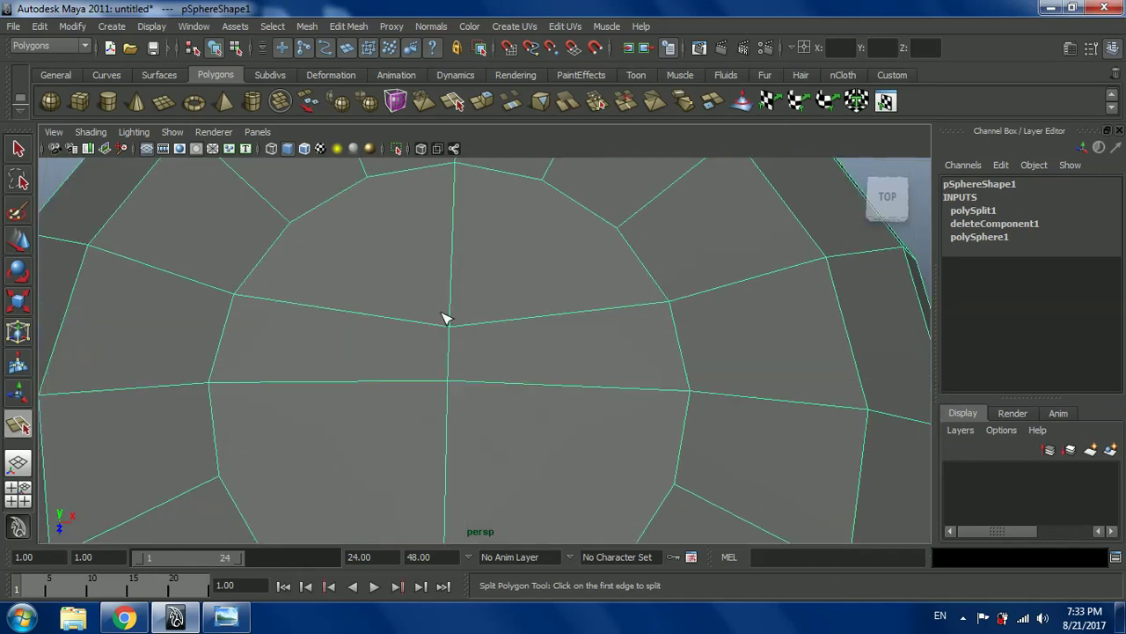
click(292, 223)
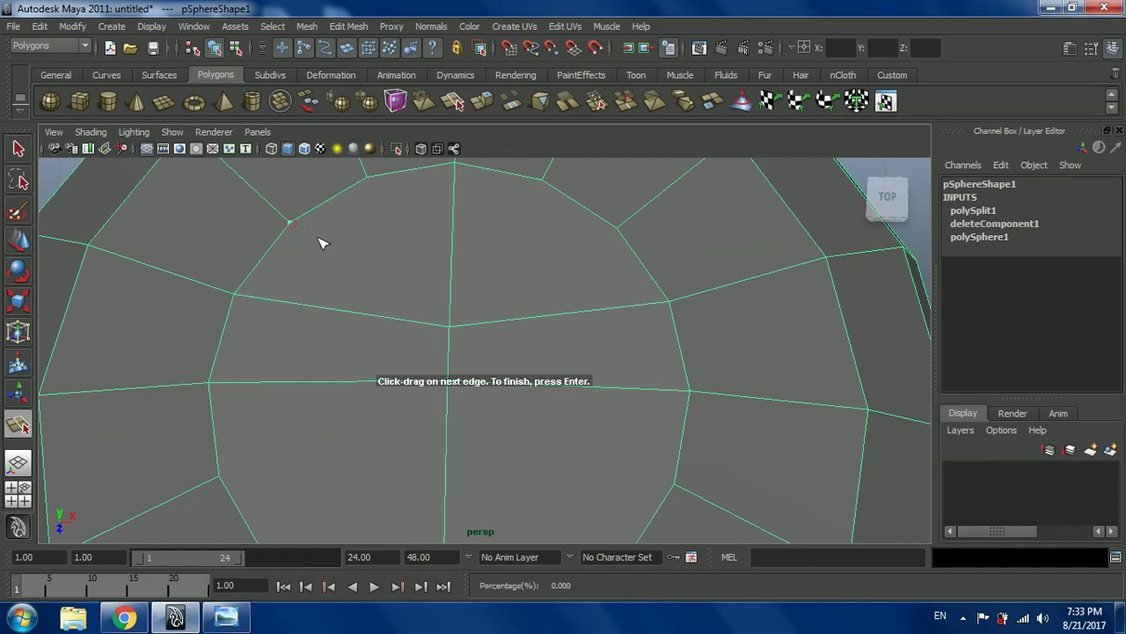
click(453, 262)
key(Return)
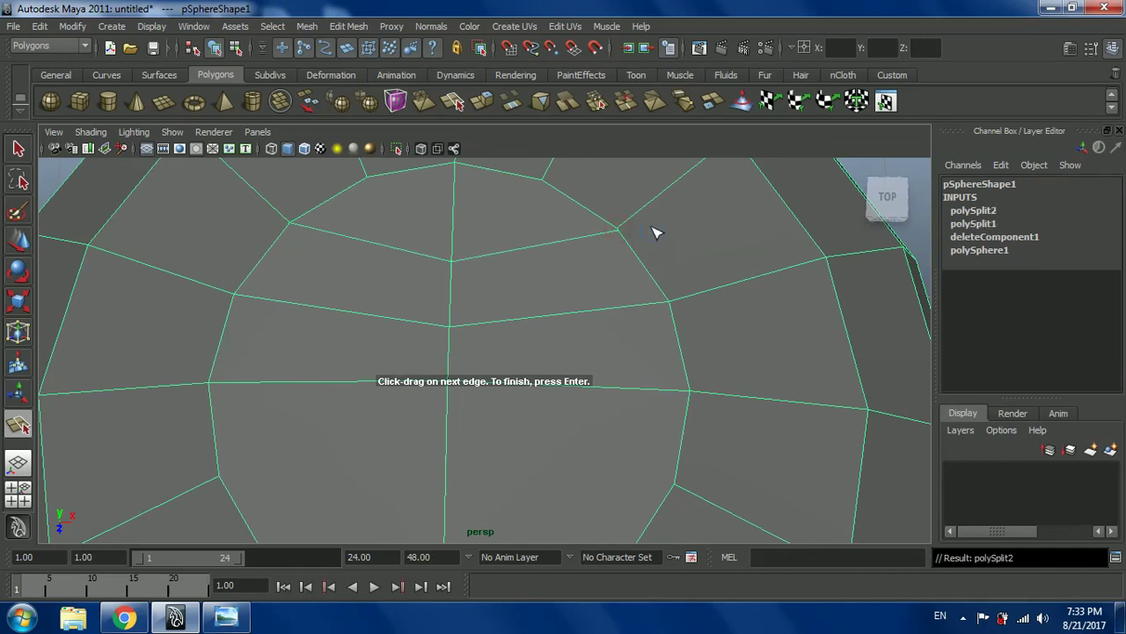
- Check the second cut's corner vertices in smooth preview, restore the unsmoothed display and undo that cut
scroll(704, 235, up, 3)
scroll(700, 264, up, 3)
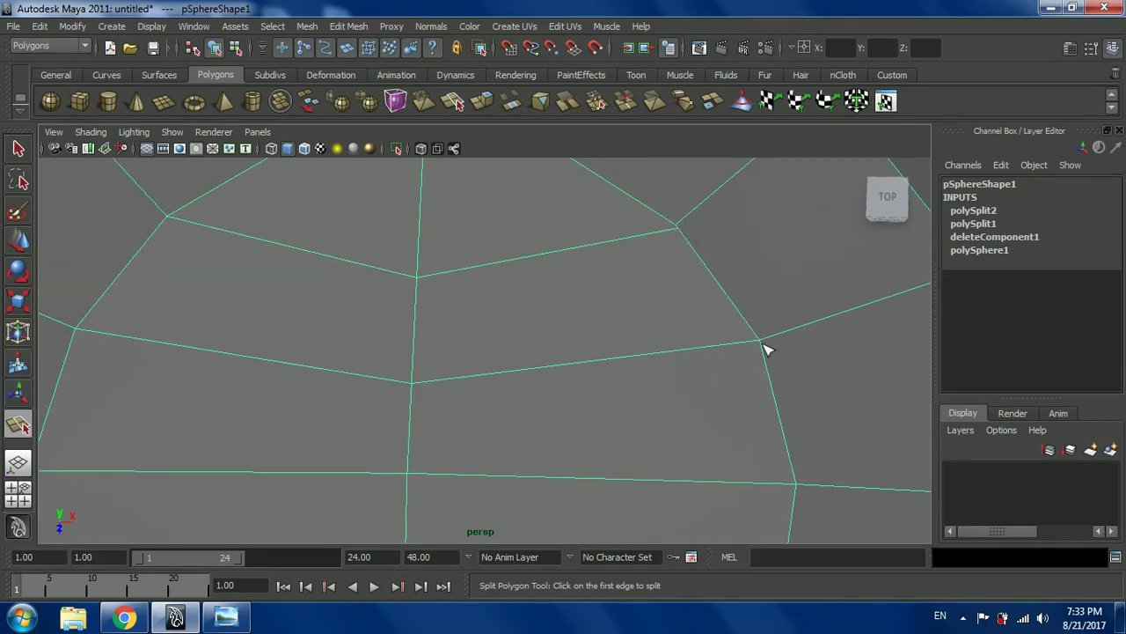
scroll(466, 259, down, 3)
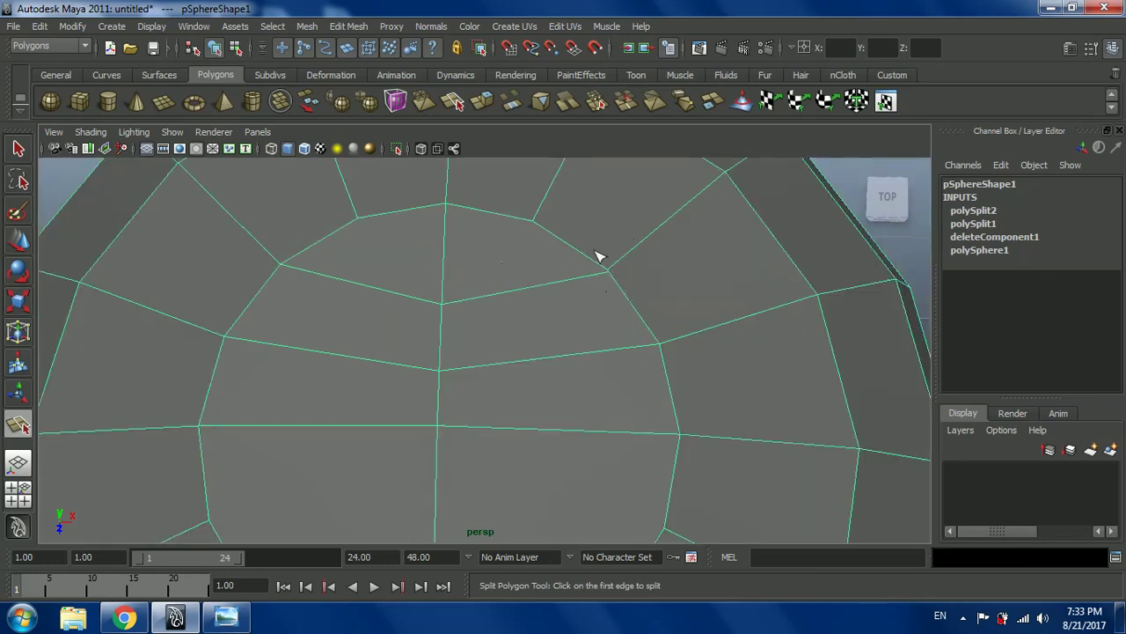
key(3)
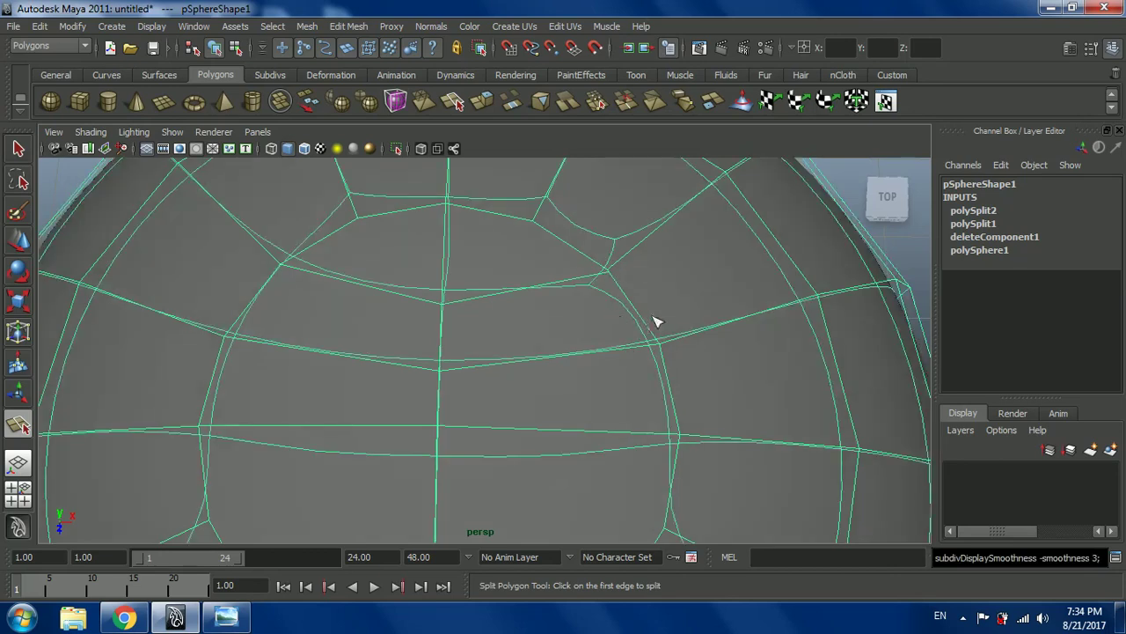
click(17, 240)
key(1)
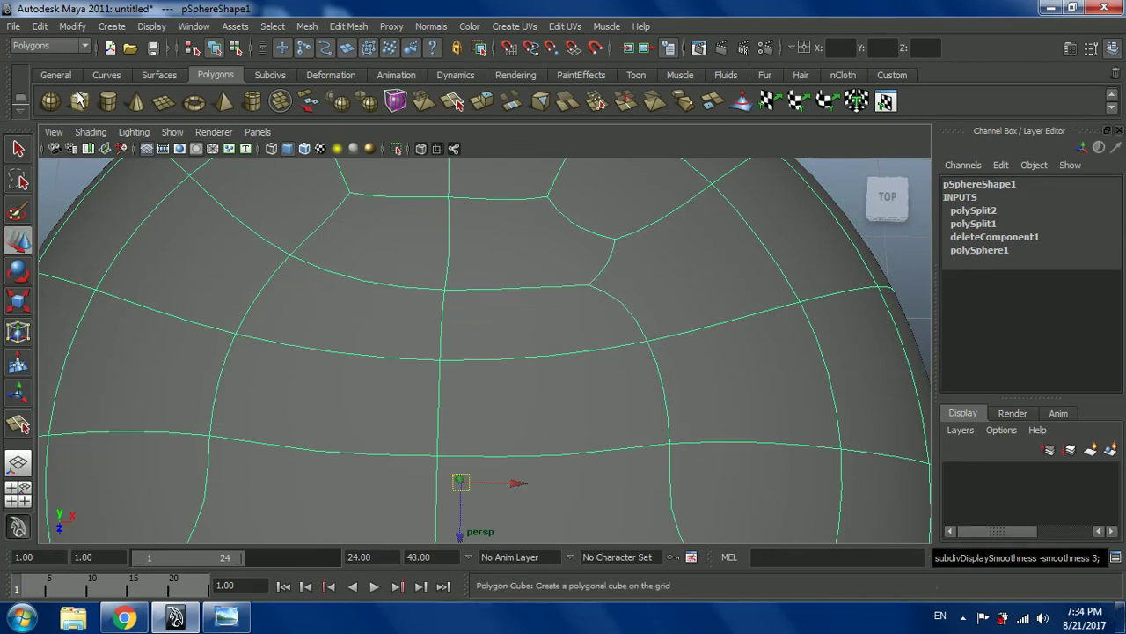
key(1)
key(ctrl+z)
key(ctrl+z)
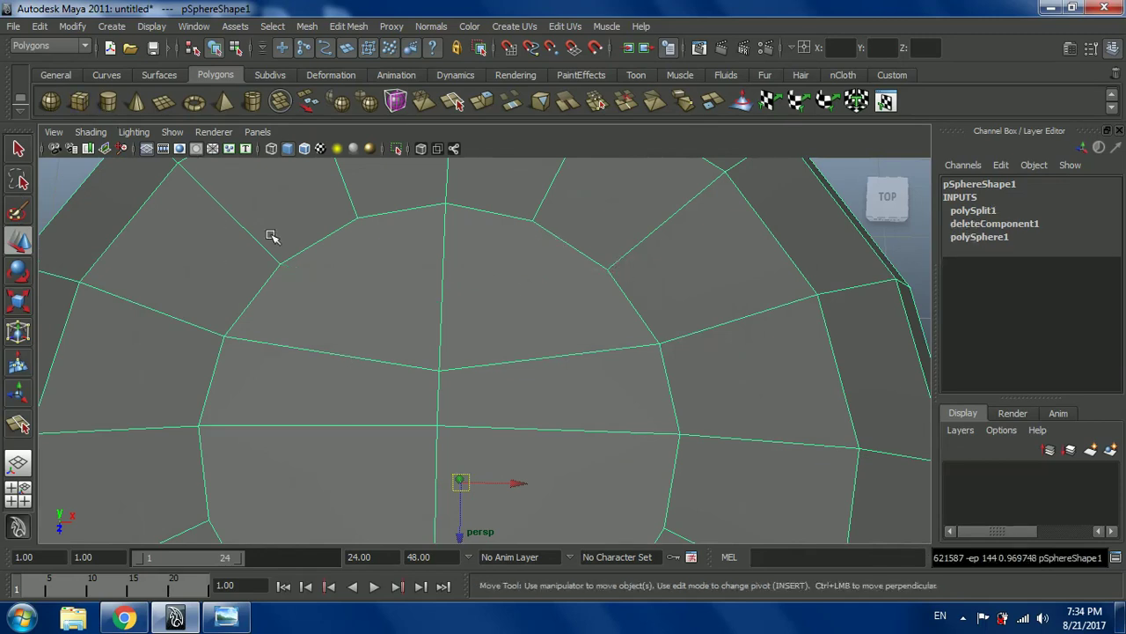
- Cut the cap's −Z half exactly between the second pair of rim vertices, crossing the Z-axis edge about 56% from the rim to the first cut
scroll(272, 236, up, 3)
scroll(600, 256, up, 2)
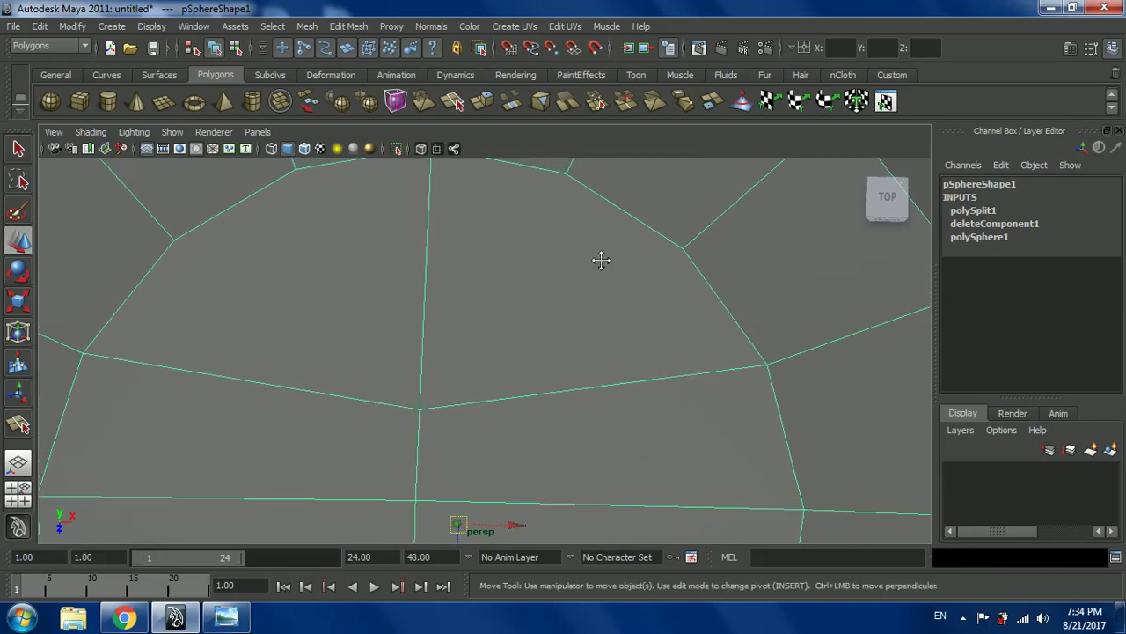
key(y)
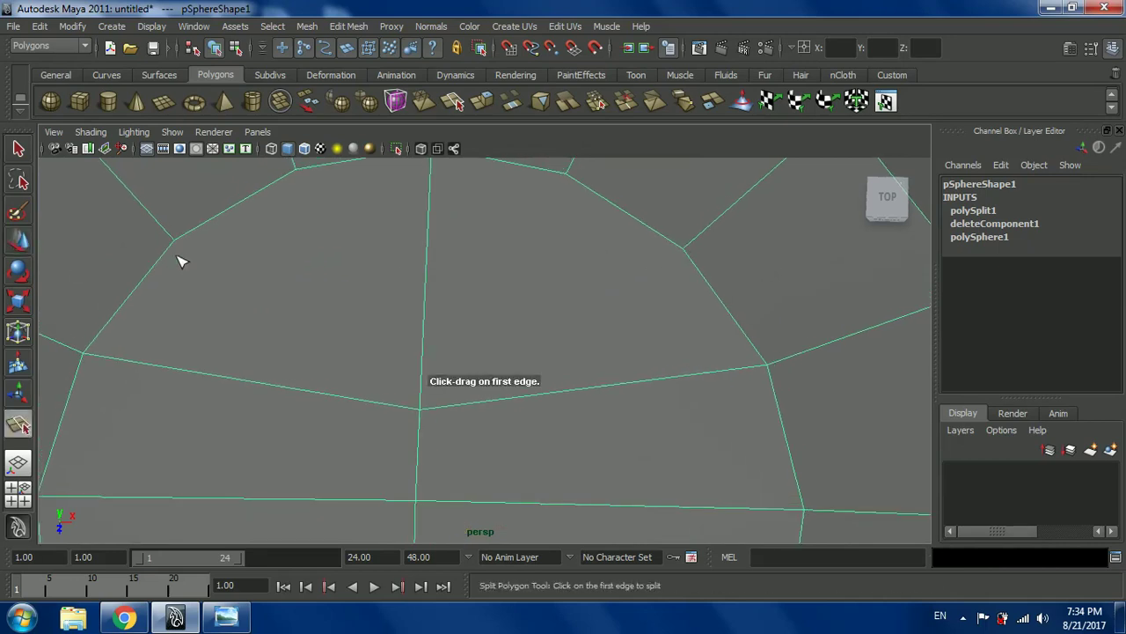
scroll(427, 284, down, 4)
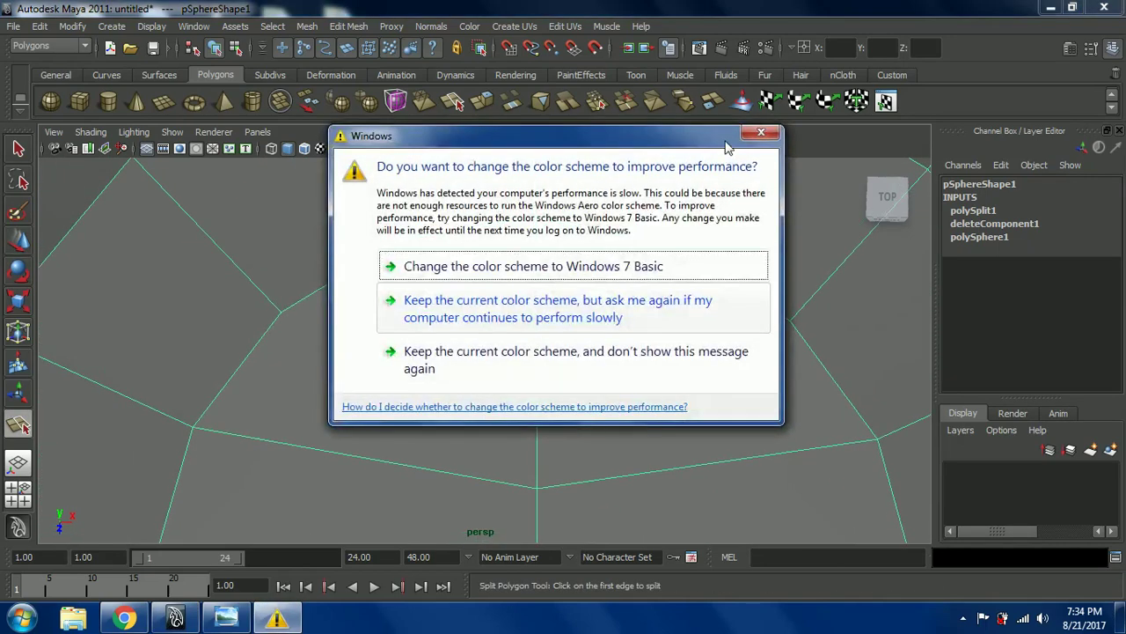
click(762, 133)
scroll(485, 227, up, 4)
scroll(435, 234, down, 2)
scroll(436, 277, up, 2)
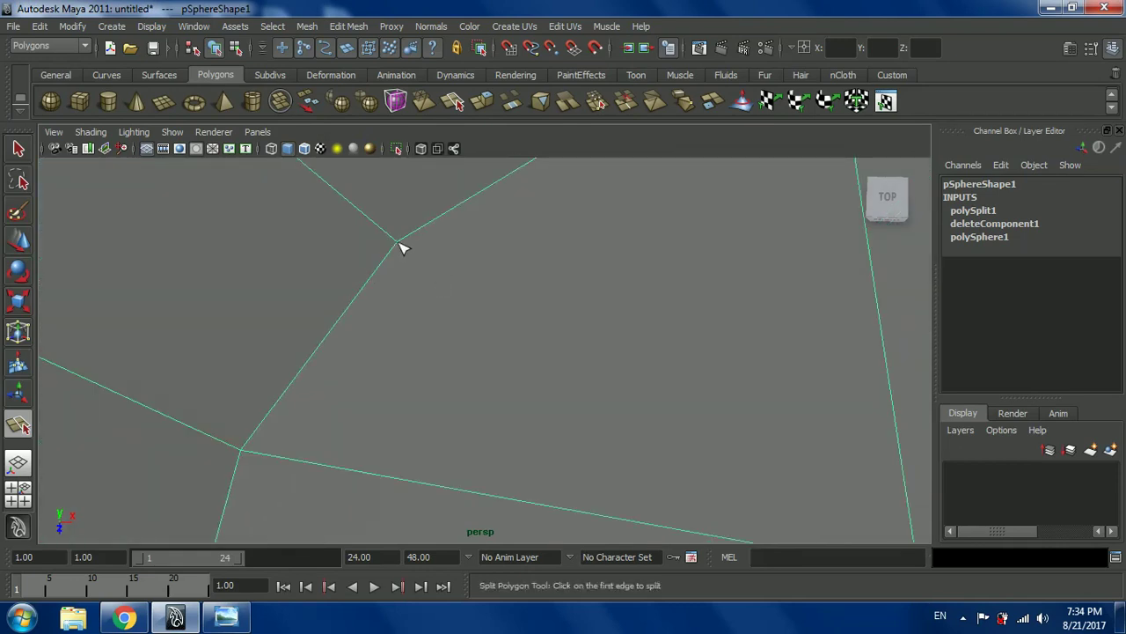
click(398, 243)
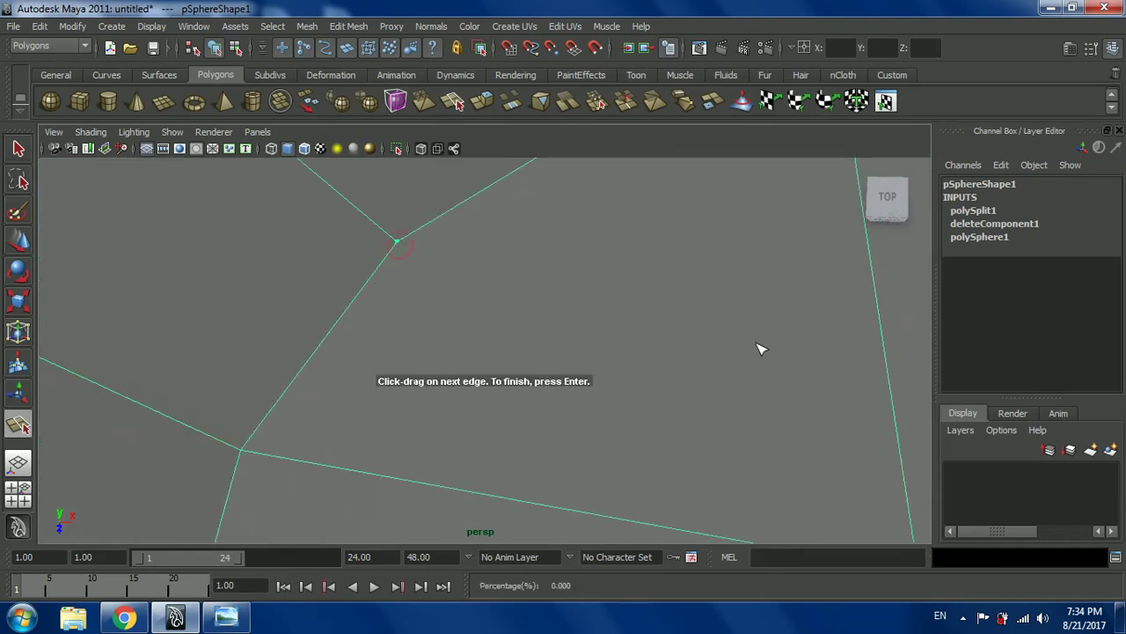
scroll(679, 332, down, 3)
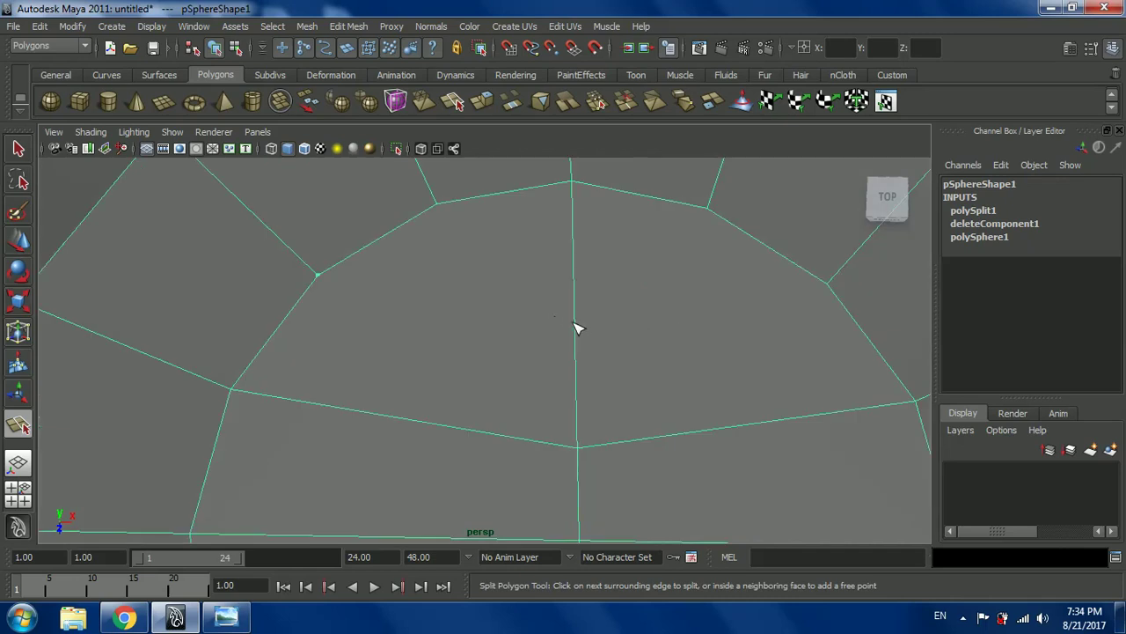
click(574, 323)
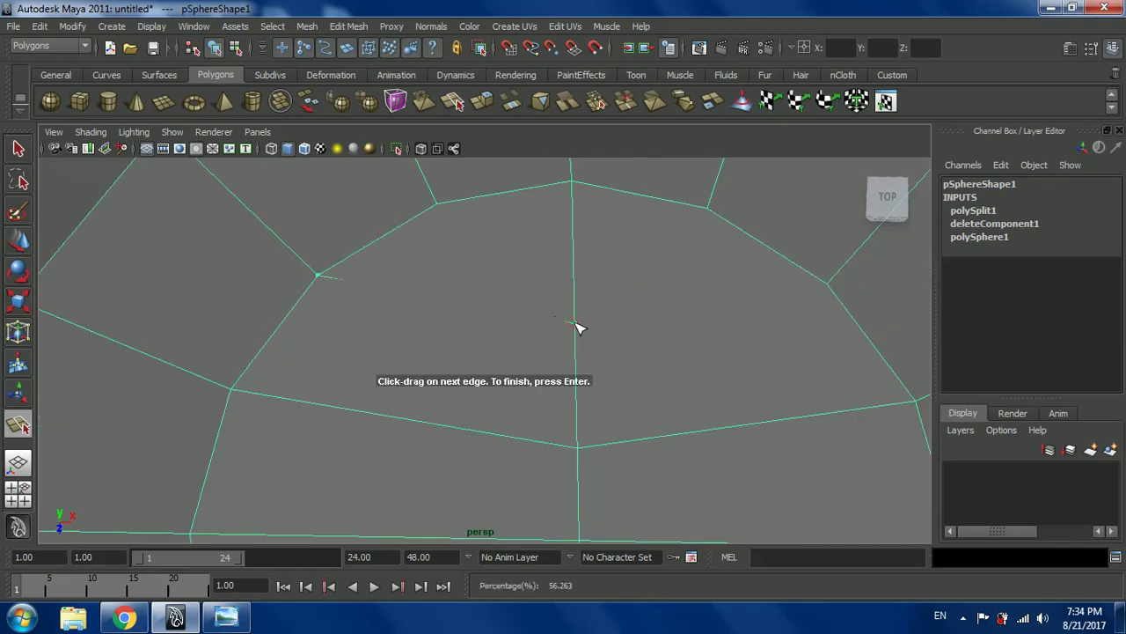
click(829, 287)
key(Return)
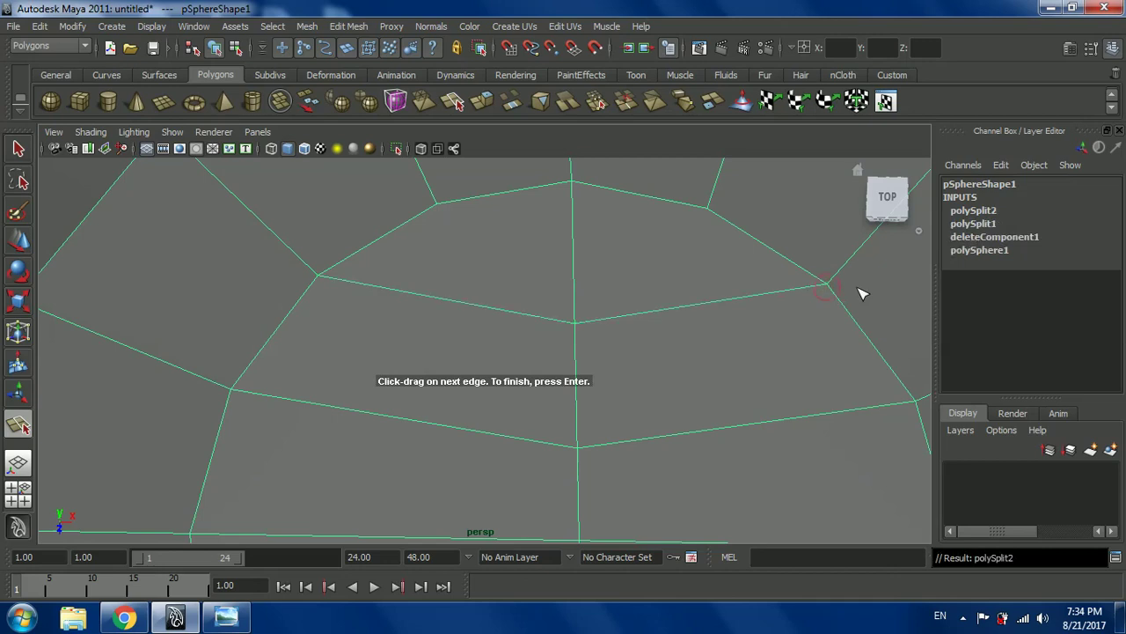
- Preview the sphere smoothed to check both cuts, return to the unsmoothed display and examine the cap's uncut +Z half
scroll(862, 293, down, 3)
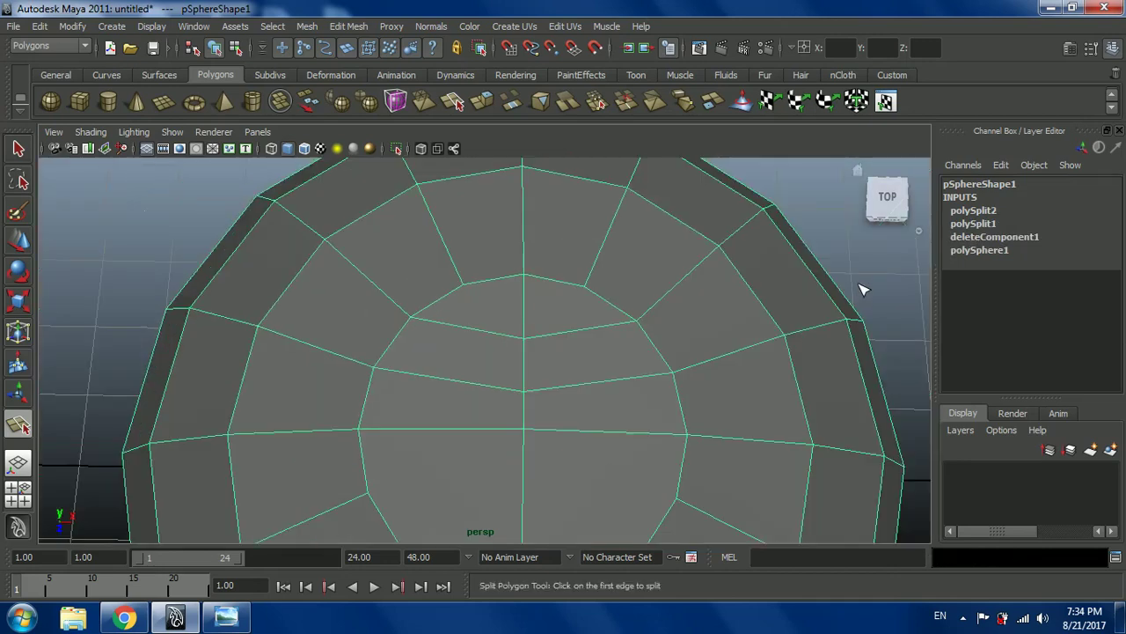
key(3)
key(w)
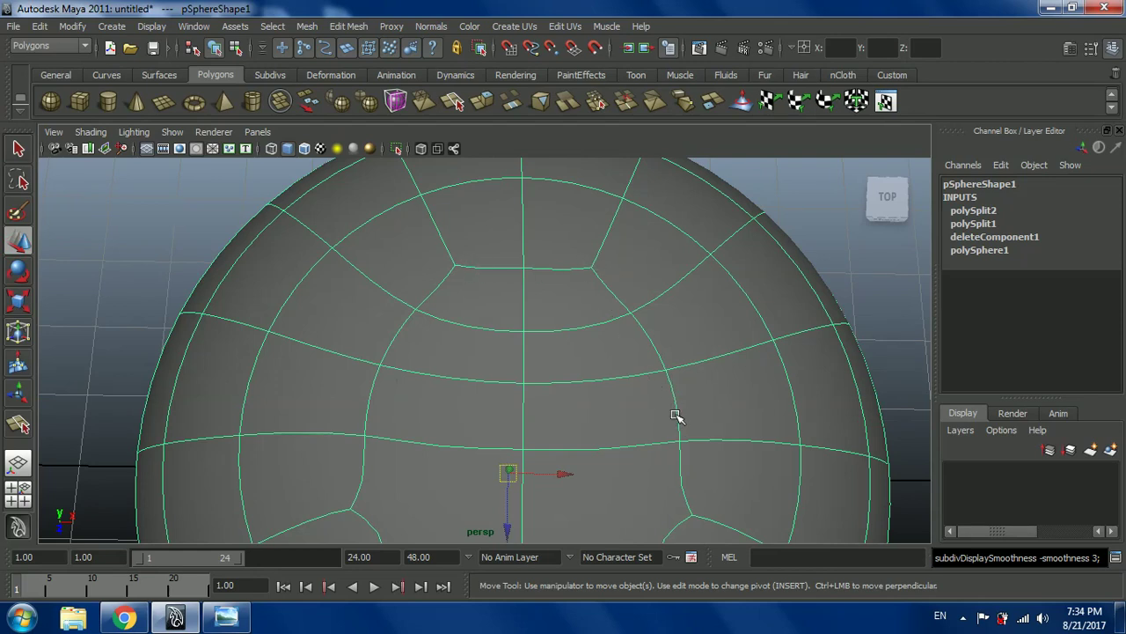
key(1)
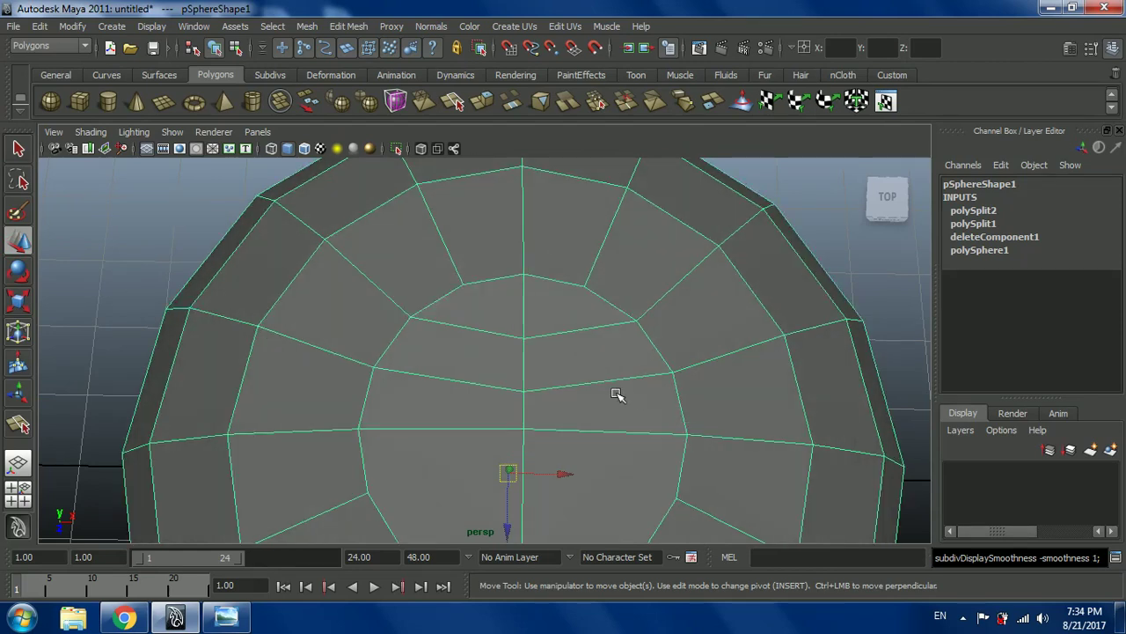
scroll(613, 352, up, 6)
mouse_move(636, 311)
alt+mouse_down()
mouse_move(638, 337)
mouse_move(624, 326)
alt+mouse_up()
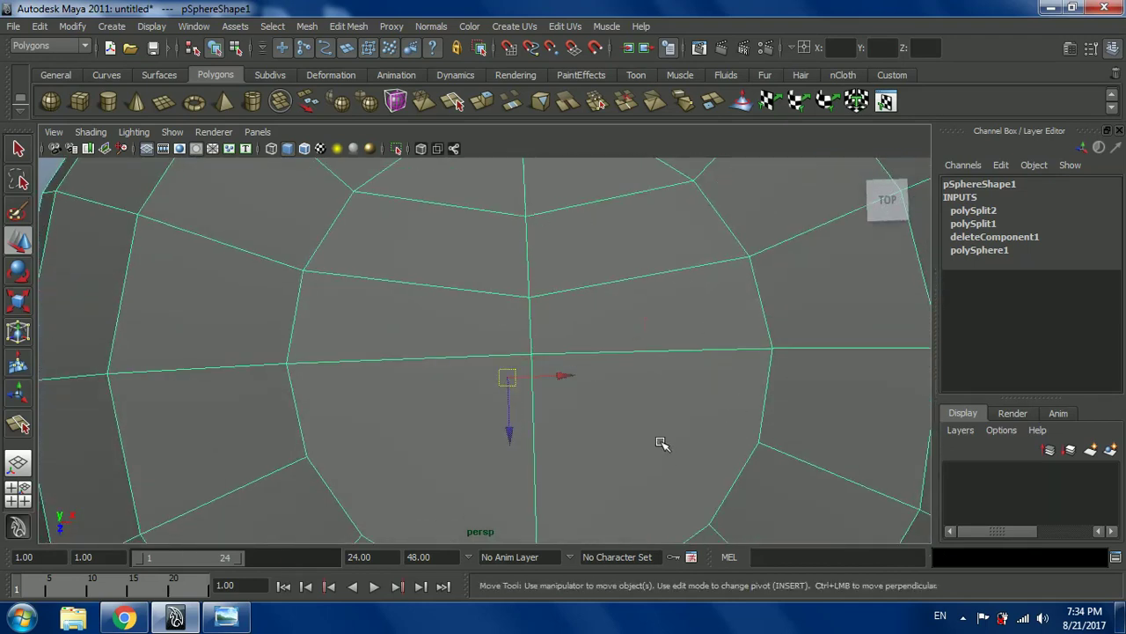
scroll(662, 443, down, 3)
alt+middle_drag(559, 375, 518, 315)
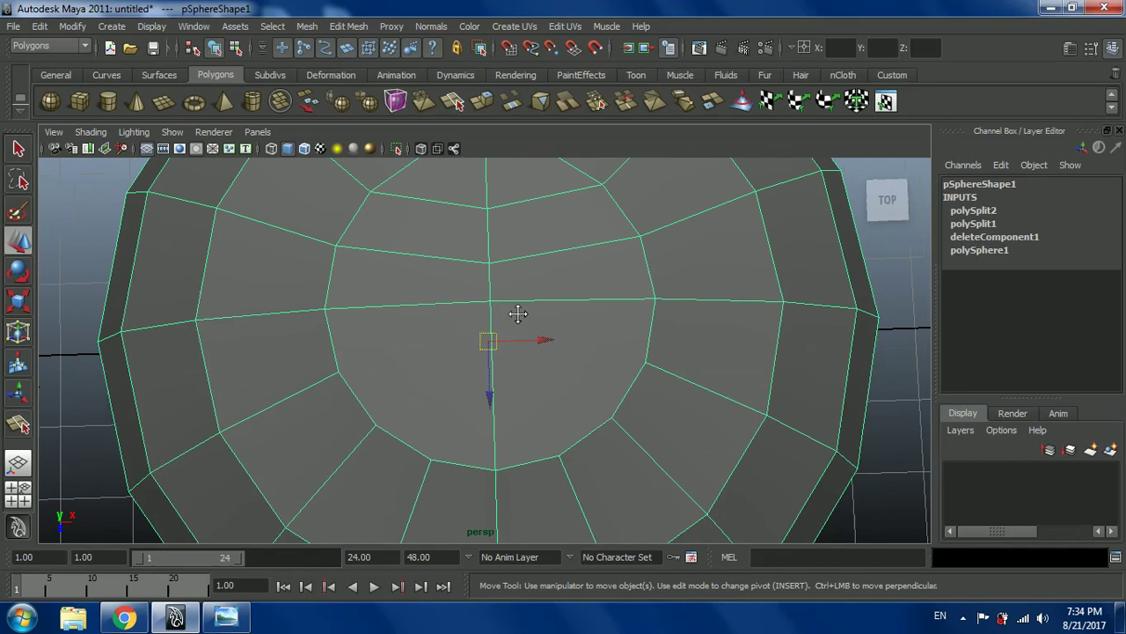
- Try a cut across the top cap's +Z half between the first pair of rim vertices, crossing the Z-axis edge, and undo it
scroll(517, 314, up, 4)
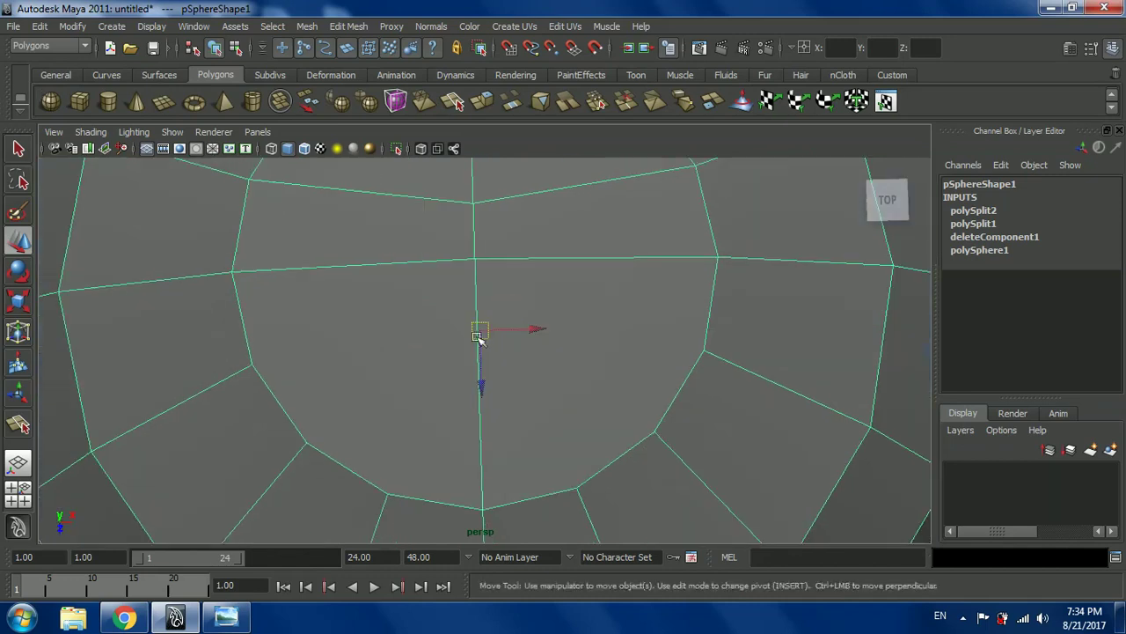
key(y)
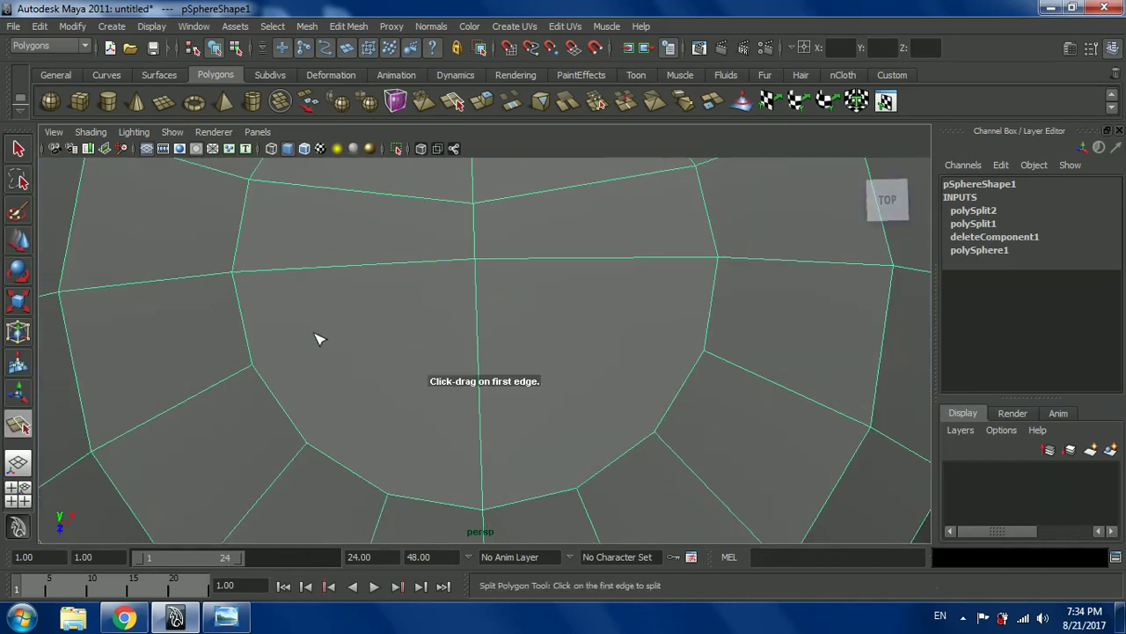
click(254, 368)
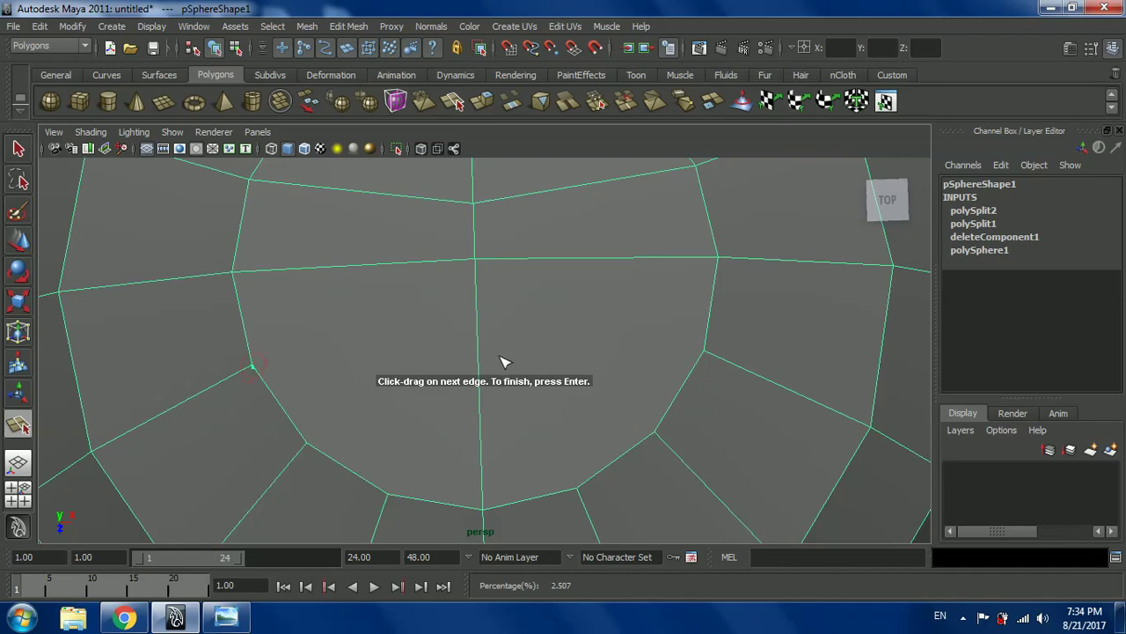
click(480, 335)
key(Return)
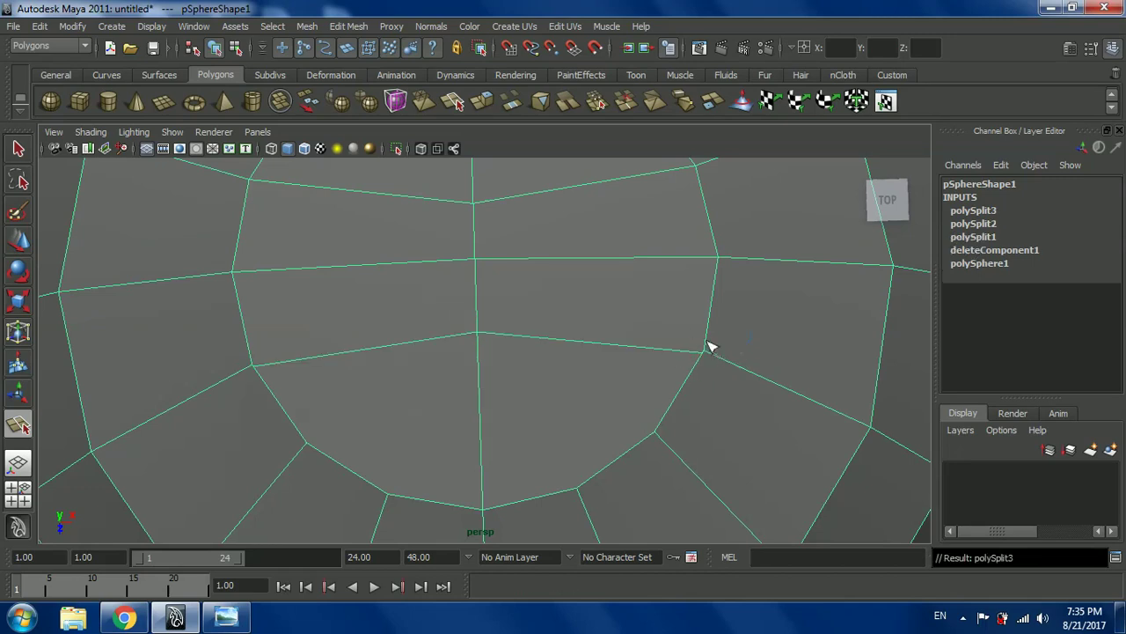
key(ctrl+z)
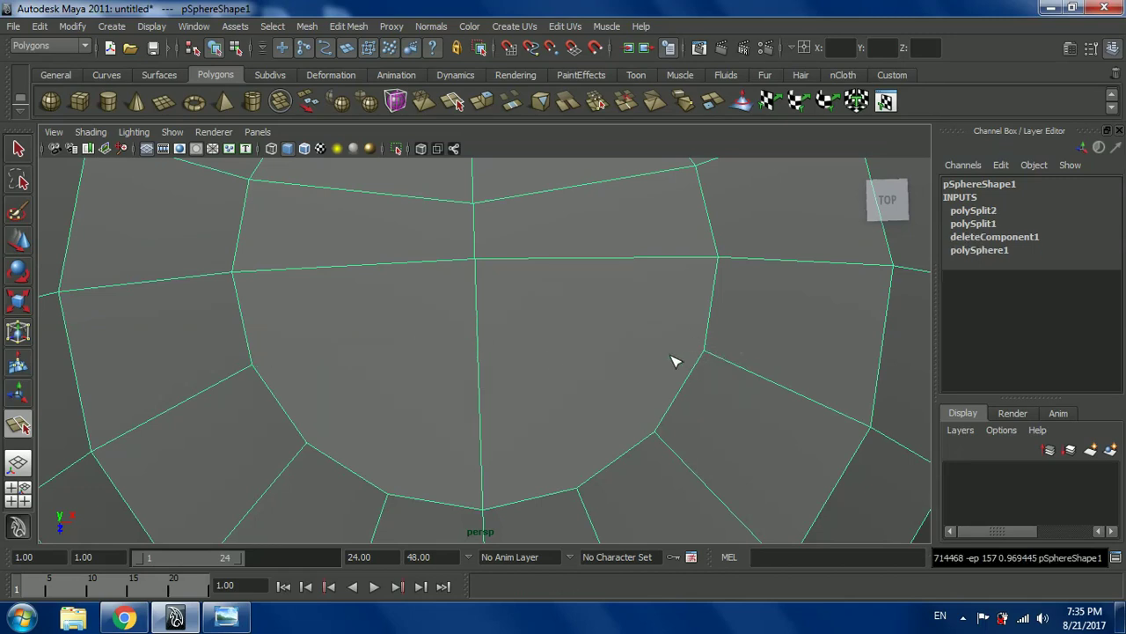
- Cut the top cap's +Z half exactly between the first pair of rim vertices, crossing the Z-axis edge about 73% from rim to pole
click(254, 369)
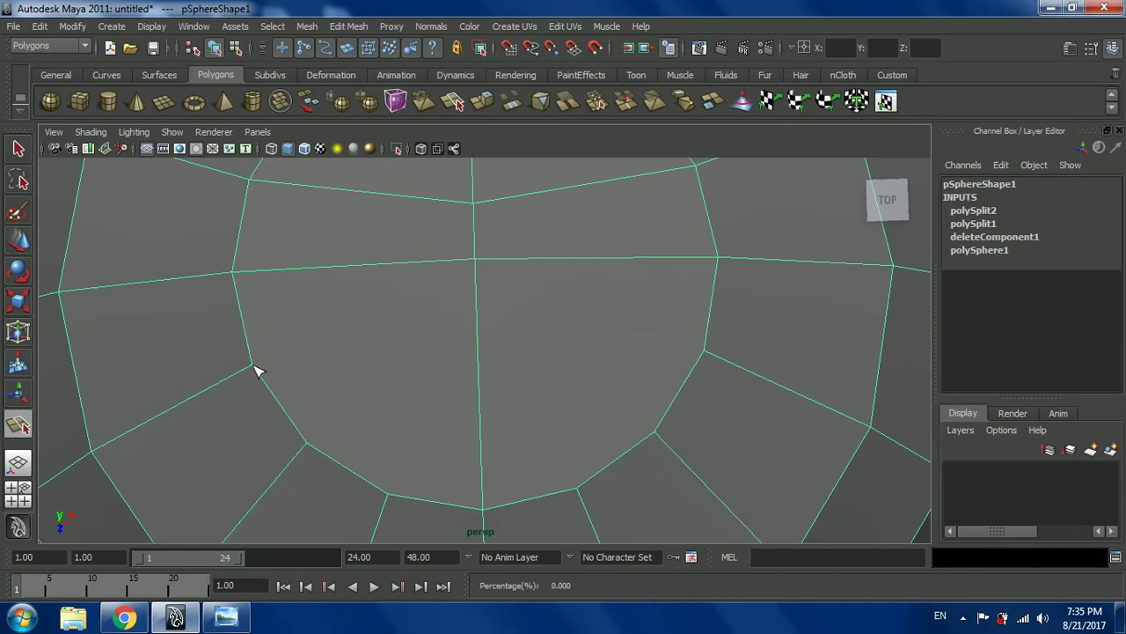
click(480, 329)
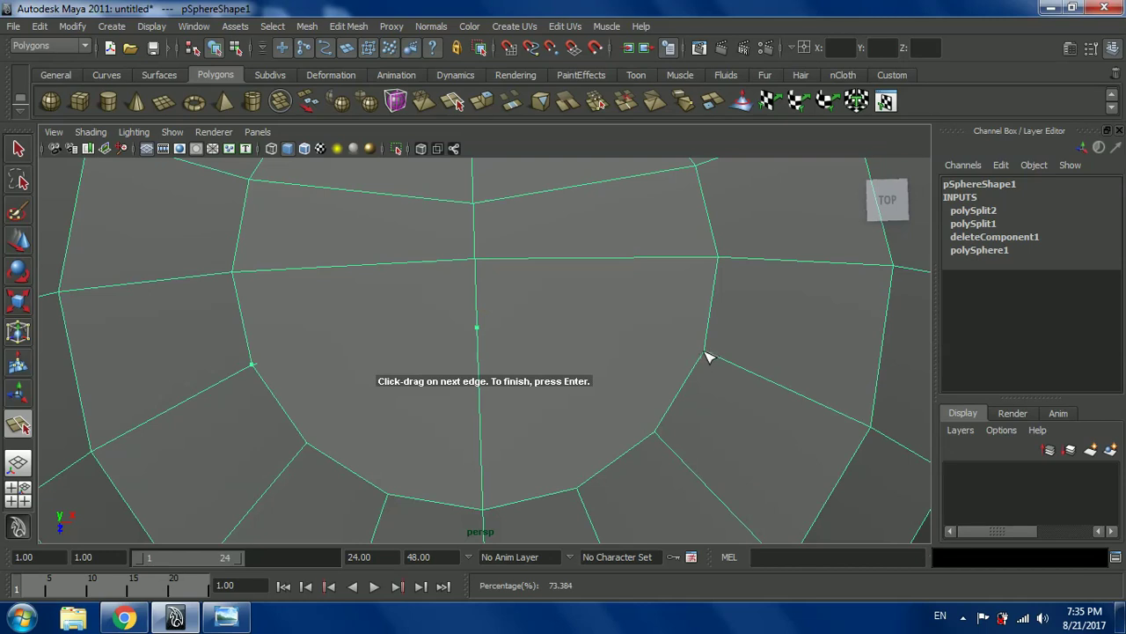
alt+right_drag(738, 348, 774, 349)
alt+middle_drag(775, 349, 732, 356)
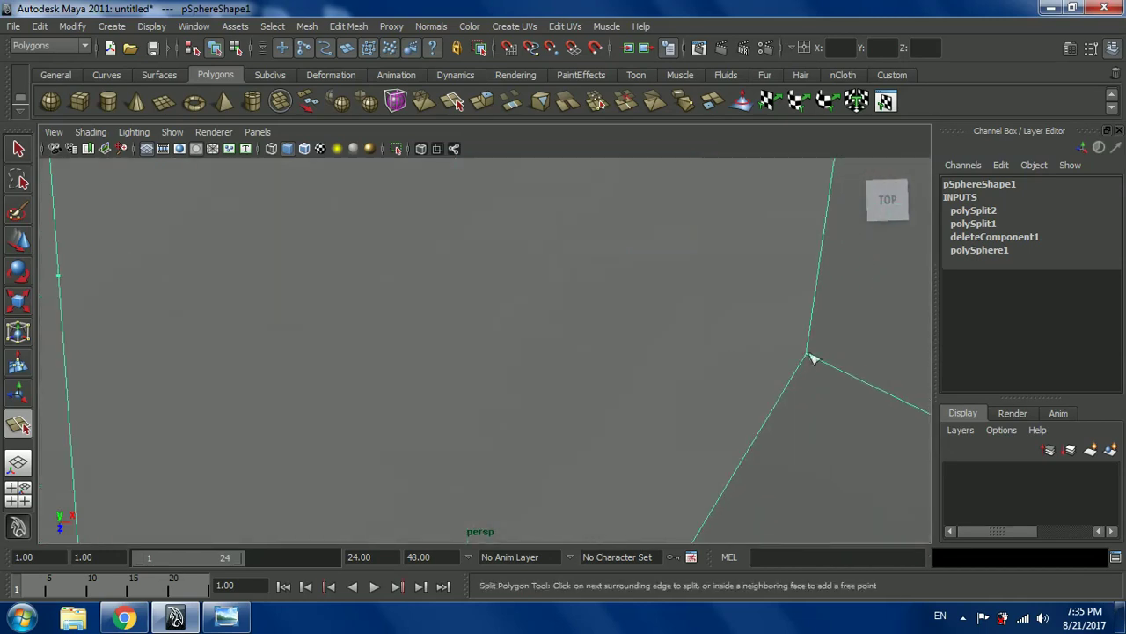
click(811, 357)
key(Return)
- Cut the top cap's +Z half between the second pair of rim vertices, crossing the Z-axis edge about 59% from the rim to the first cut
scroll(885, 355, down, 3)
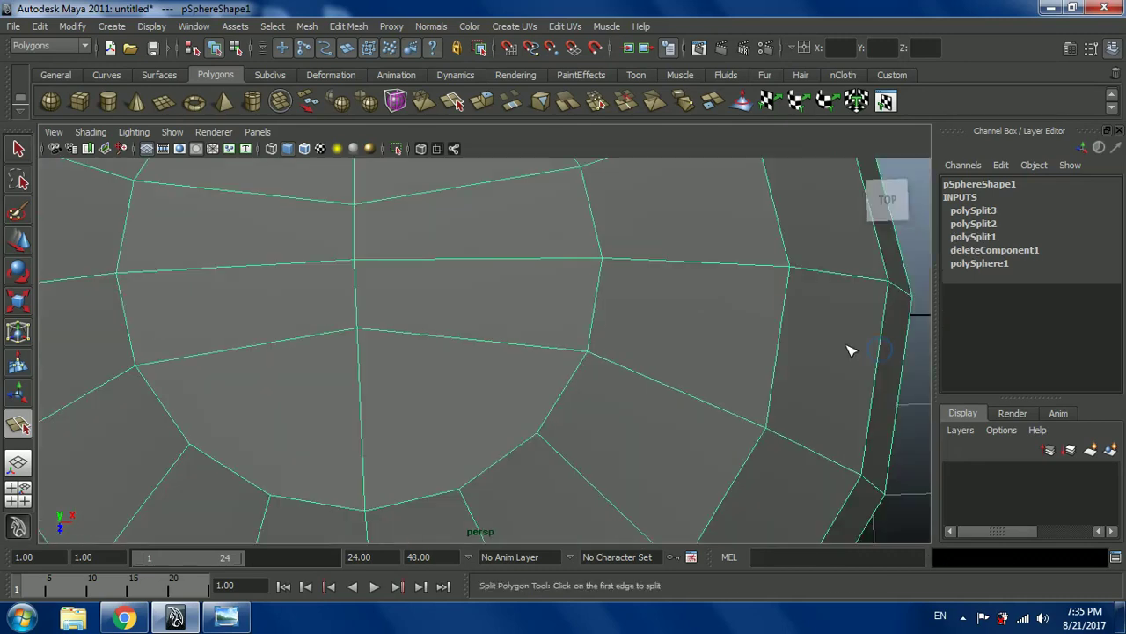
alt+right_drag(368, 341, 406, 302)
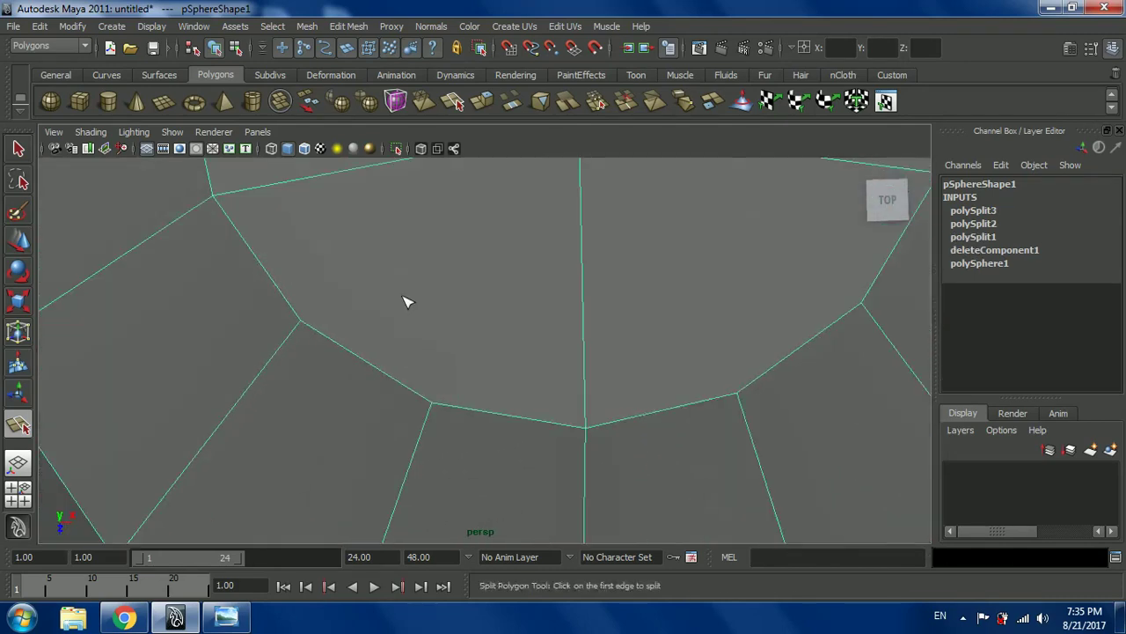
click(304, 325)
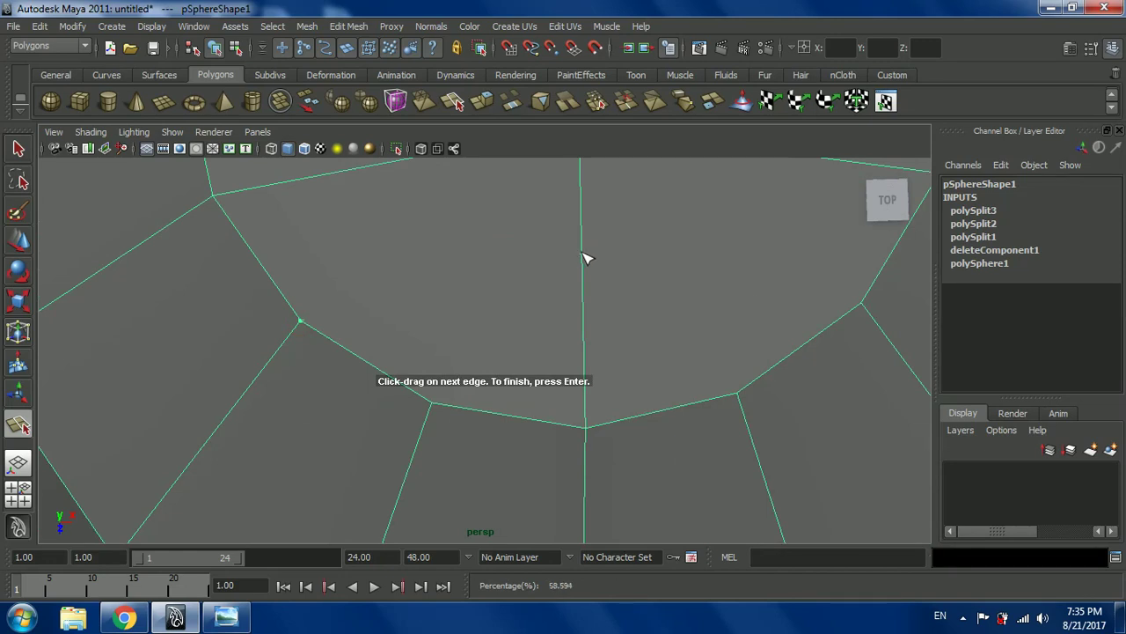
click(862, 304)
key(Return)
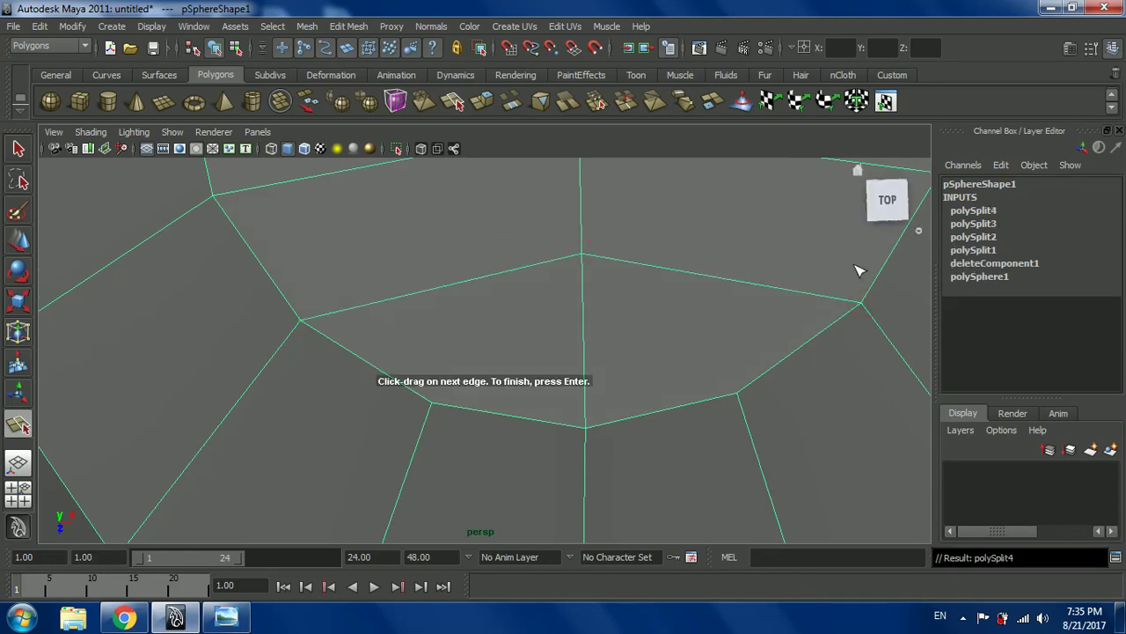
- Preview the sphere smoothed to check the curved pattern of the top cap's four cuts, and return to the unsmoothed display
key(3)
scroll(792, 255, down, 5)
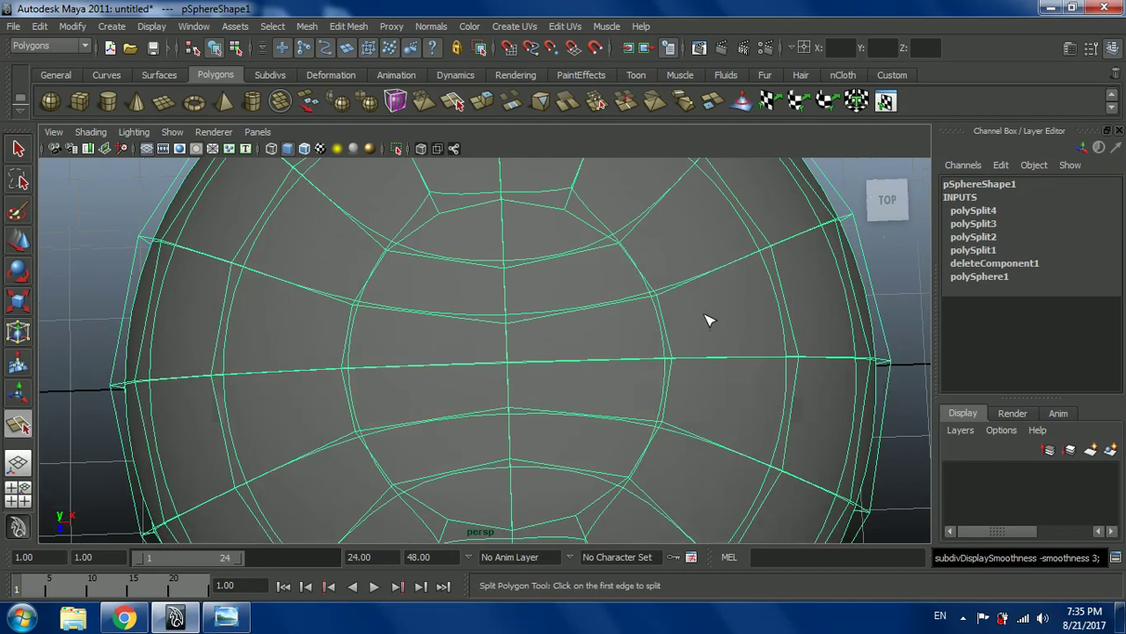
scroll(709, 321, down, 5)
click(18, 239)
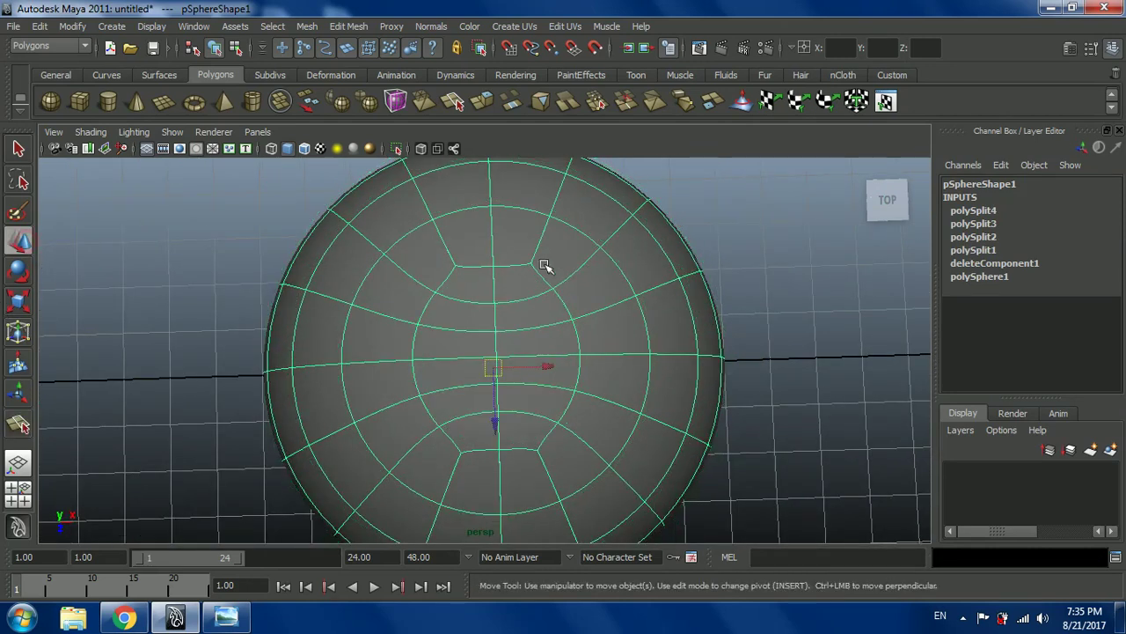
scroll(539, 299, up, 2)
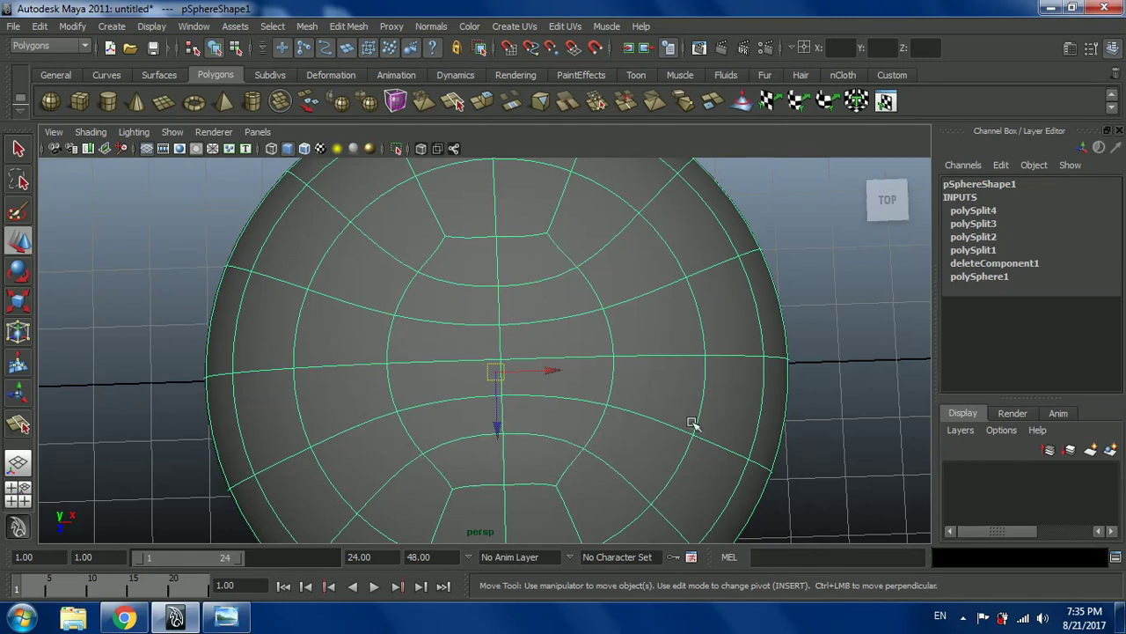
scroll(687, 438, down, 2)
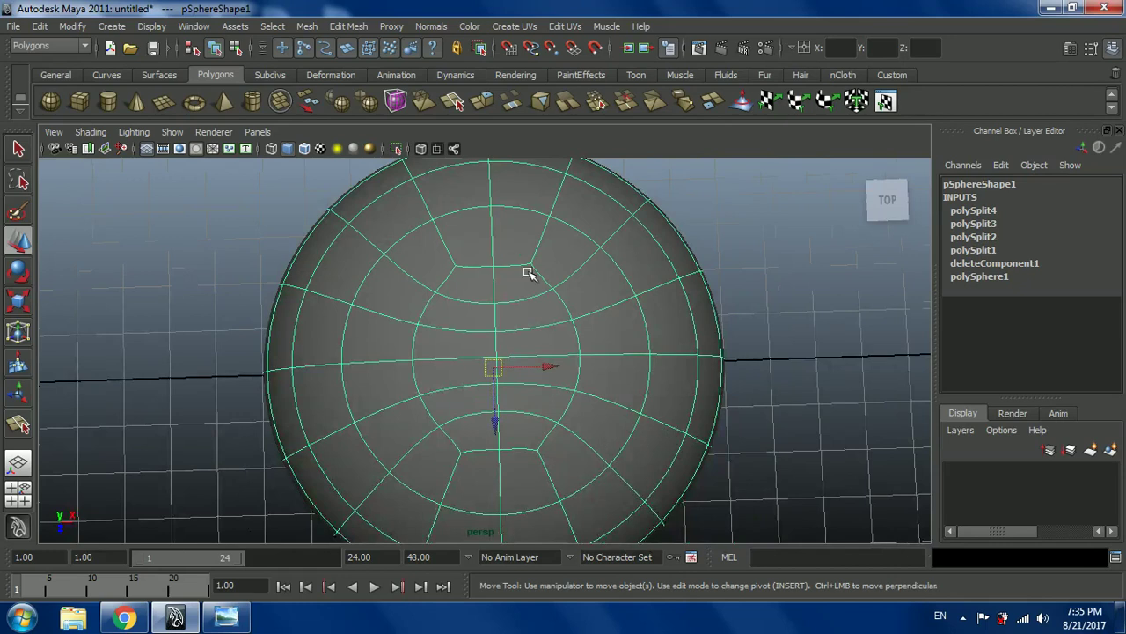
scroll(582, 296, up, 3)
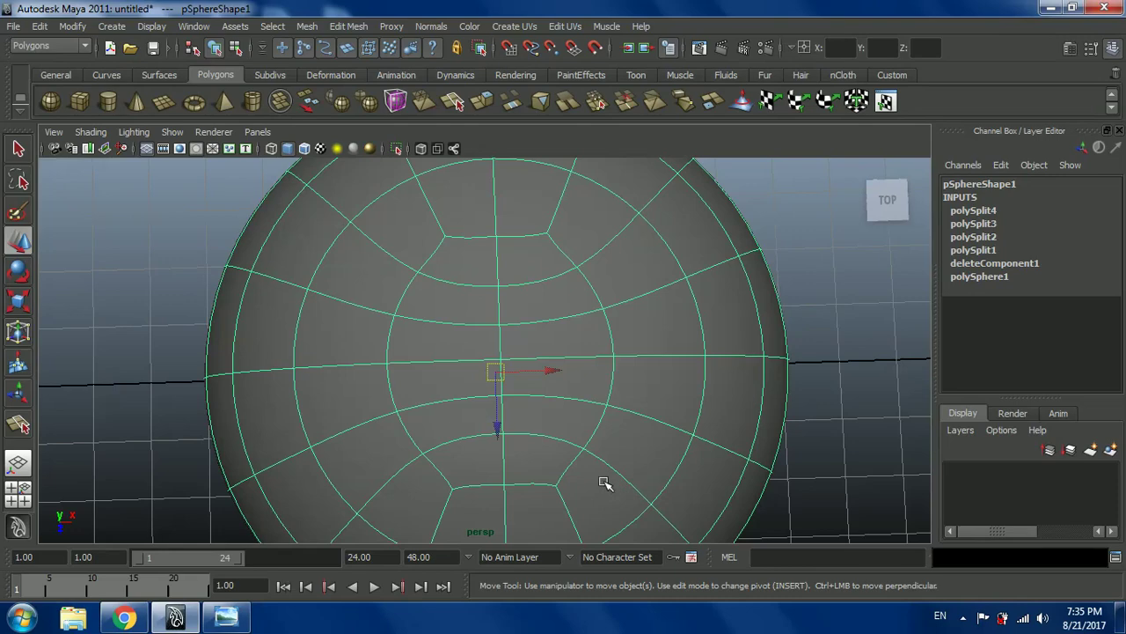
alt+drag(586, 475, 586, 455)
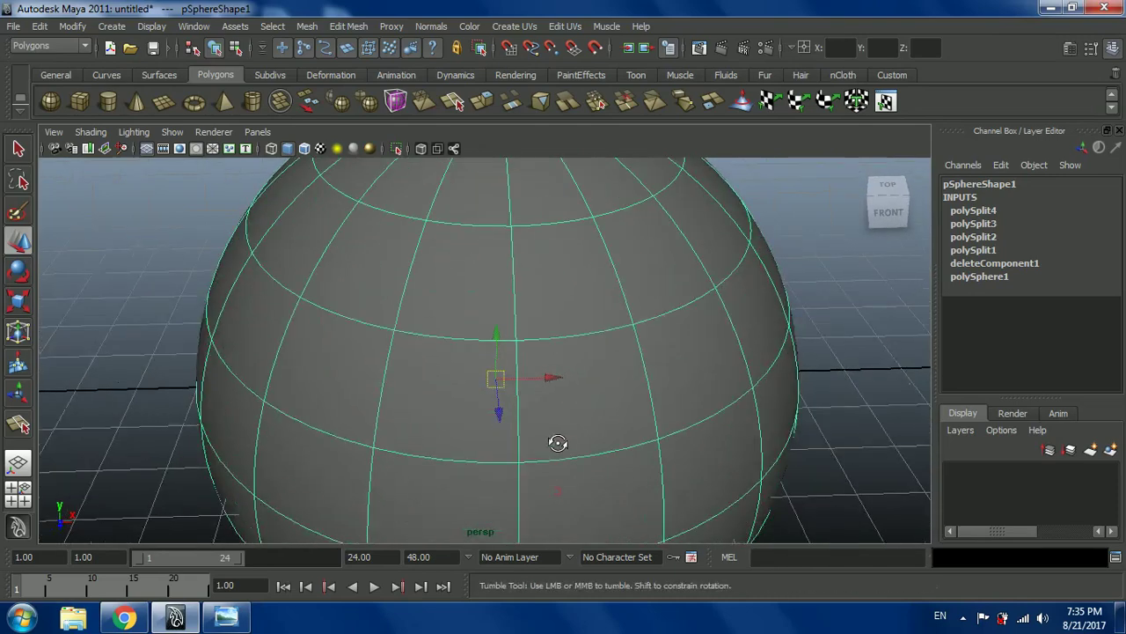
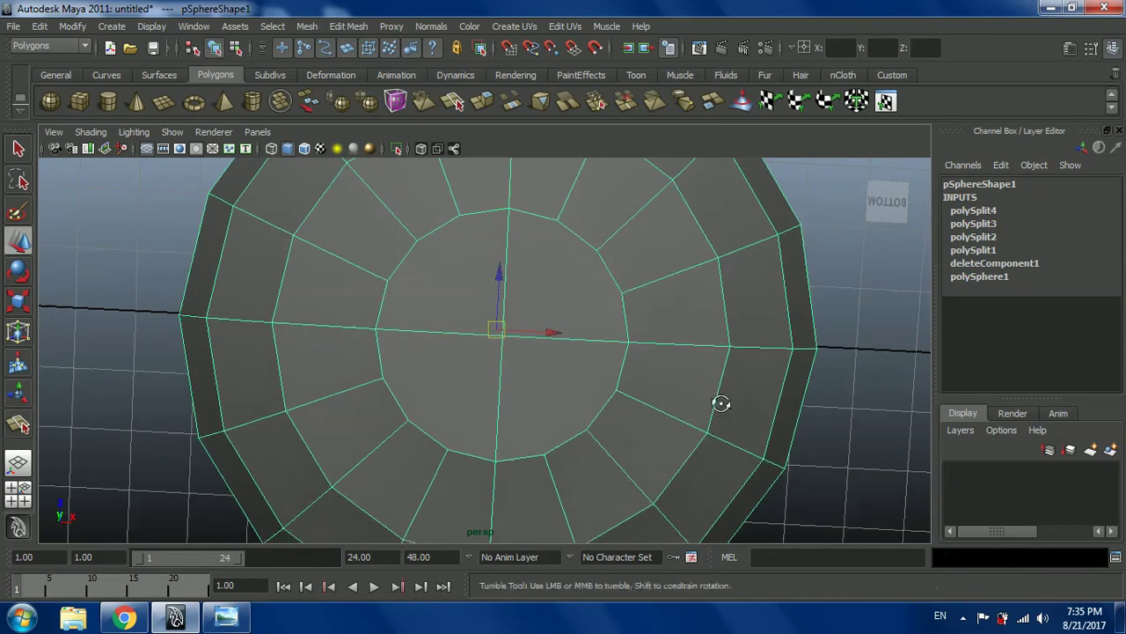
- Cut the bottom cap's +Z half between the first pair of rim vertices, crossing the Z-axis edge slightly under a quarter from pole to rim
alt+drag(788, 317, 272, 359)
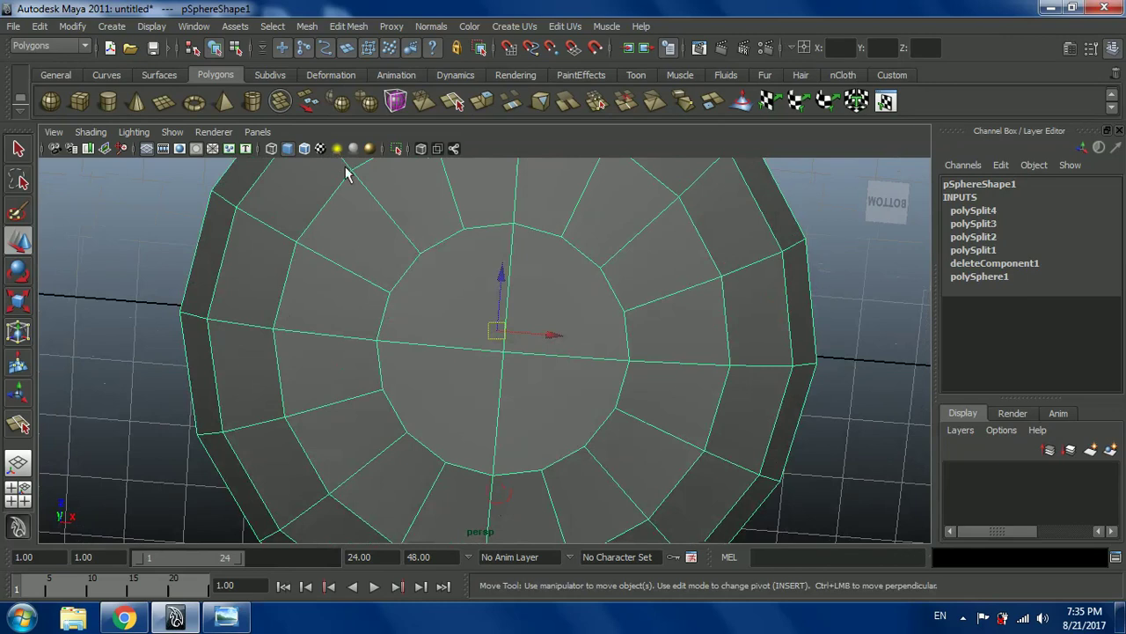
key(y)
scroll(585, 339, up, 3)
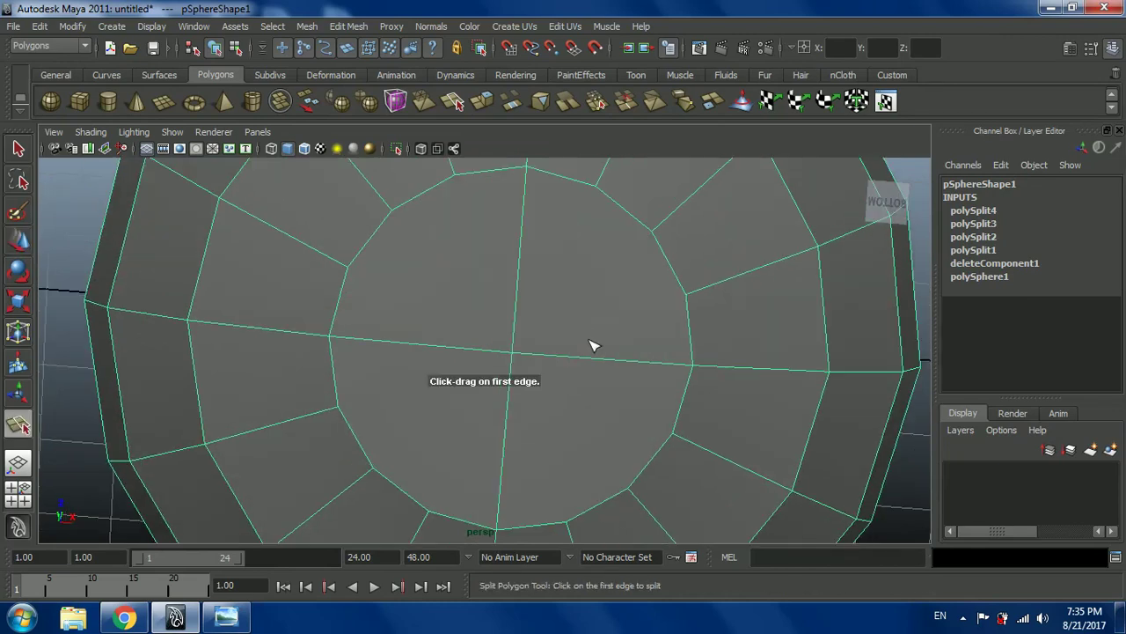
click(347, 267)
click(517, 313)
click(686, 296)
key(Return)
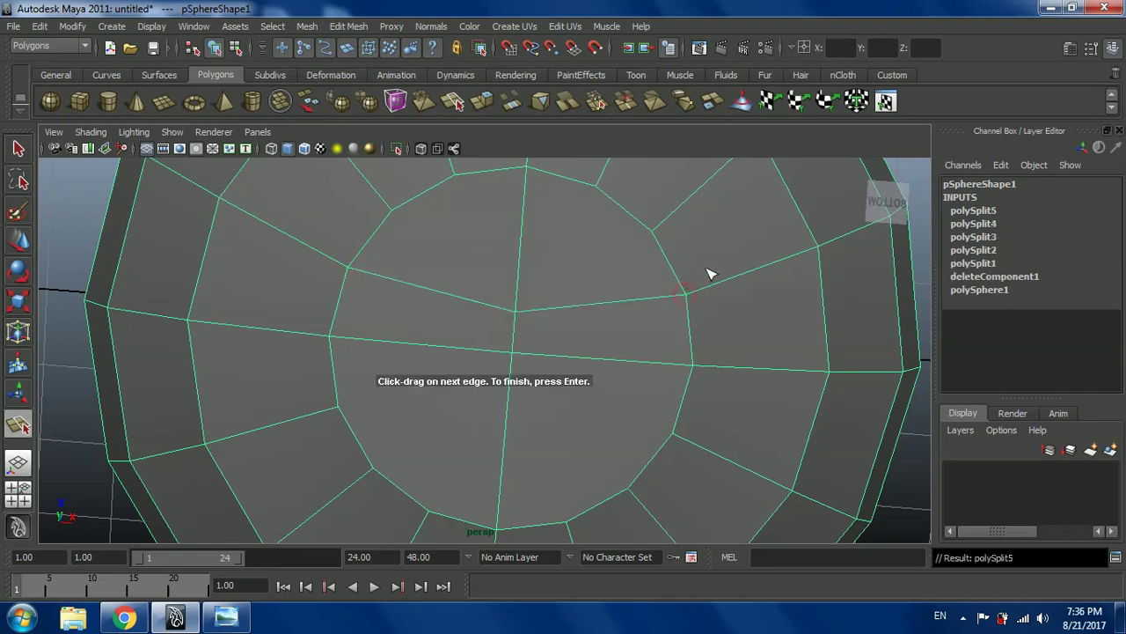
- Cut the bottom cap's +Z half between the second pair of rim vertices, about 46% from first cut to rim, dismissing the Windows color scheme prompt
click(392, 212)
click(521, 246)
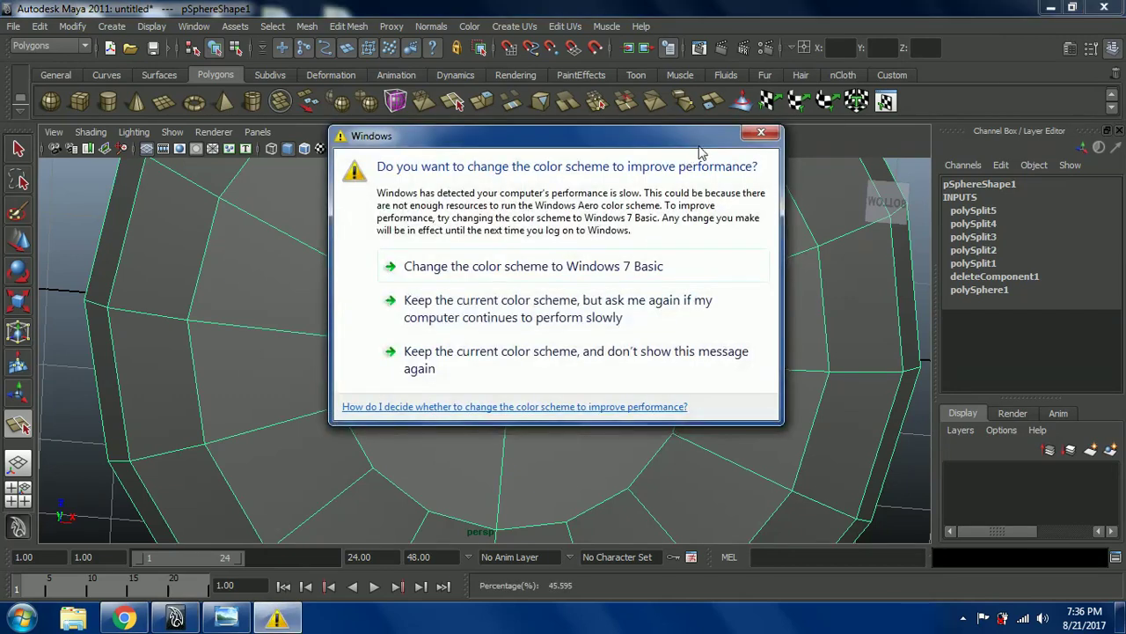
click(750, 132)
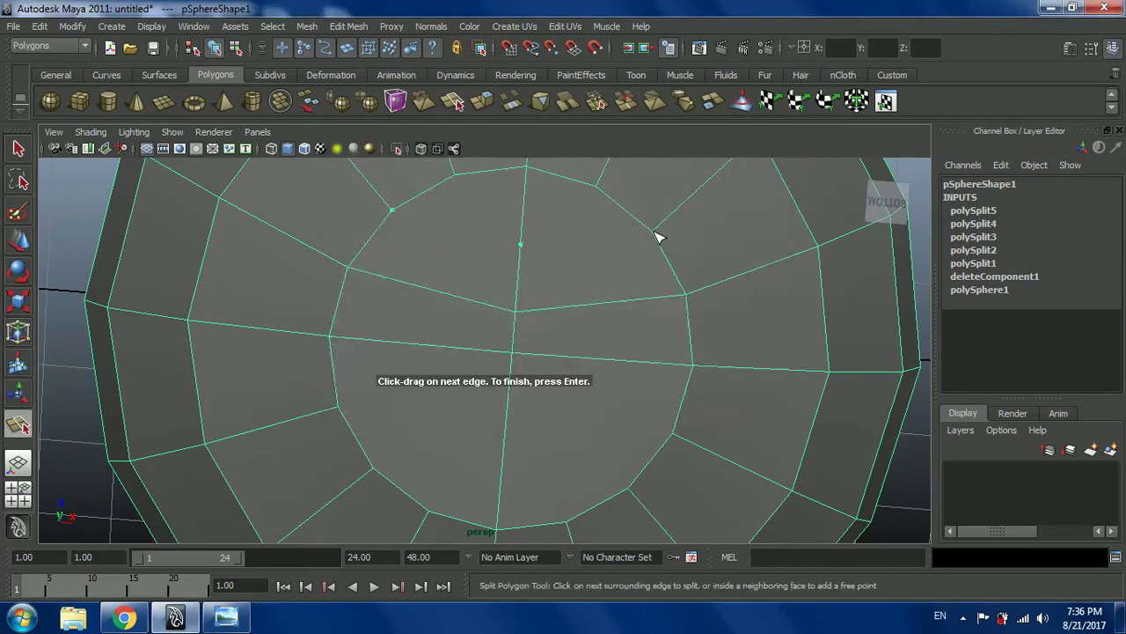
key(Return)
- Cut the bottom cap's −Z half between the first pair of rim vertices, crossing the Z-axis edge about 23% from pole to rim
alt+middle_drag(711, 373, 704, 321)
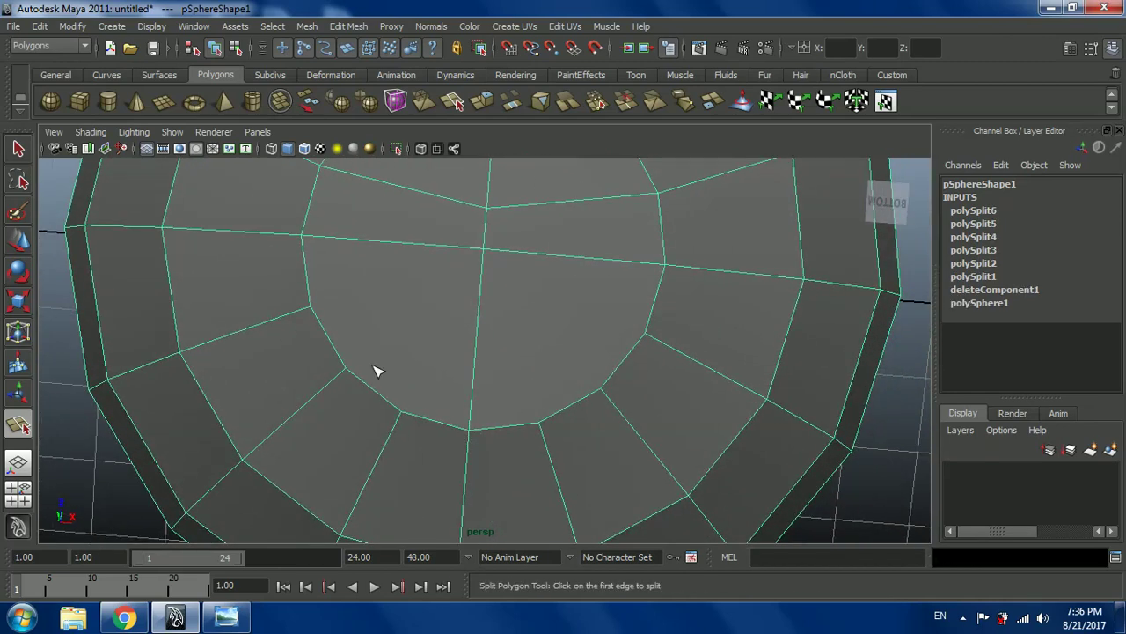
click(312, 307)
click(481, 292)
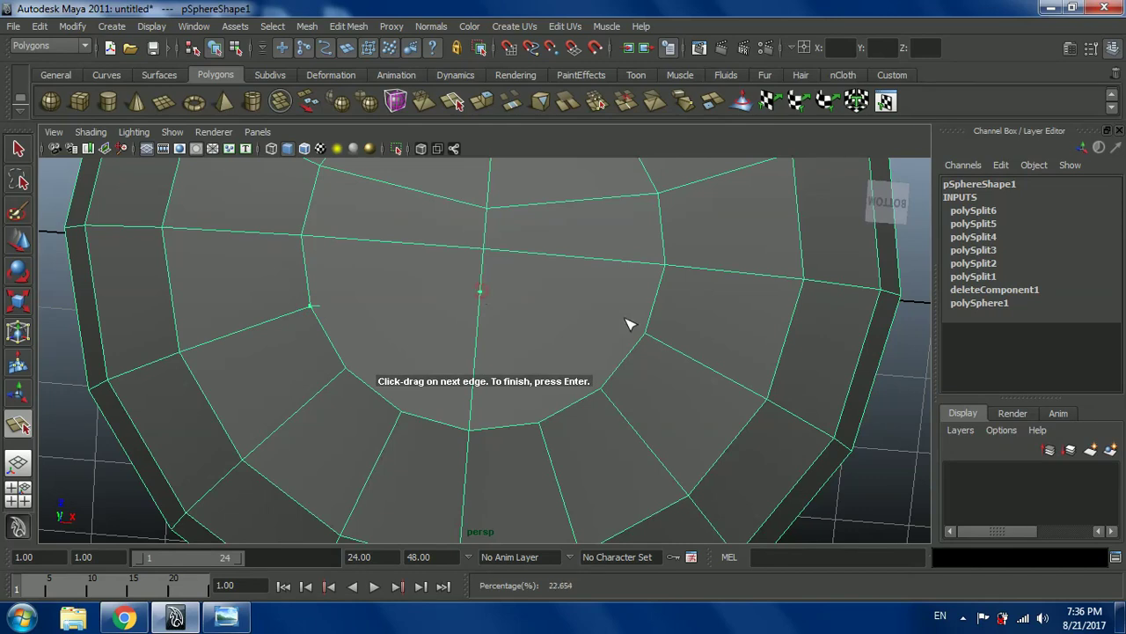
click(649, 339)
key(Return)
- Cut the bottom cap's −Z half between the second pair of rim vertices, crossing the Z-axis edge 50% between the first cut and the rim
alt+middle_drag(724, 305, 716, 326)
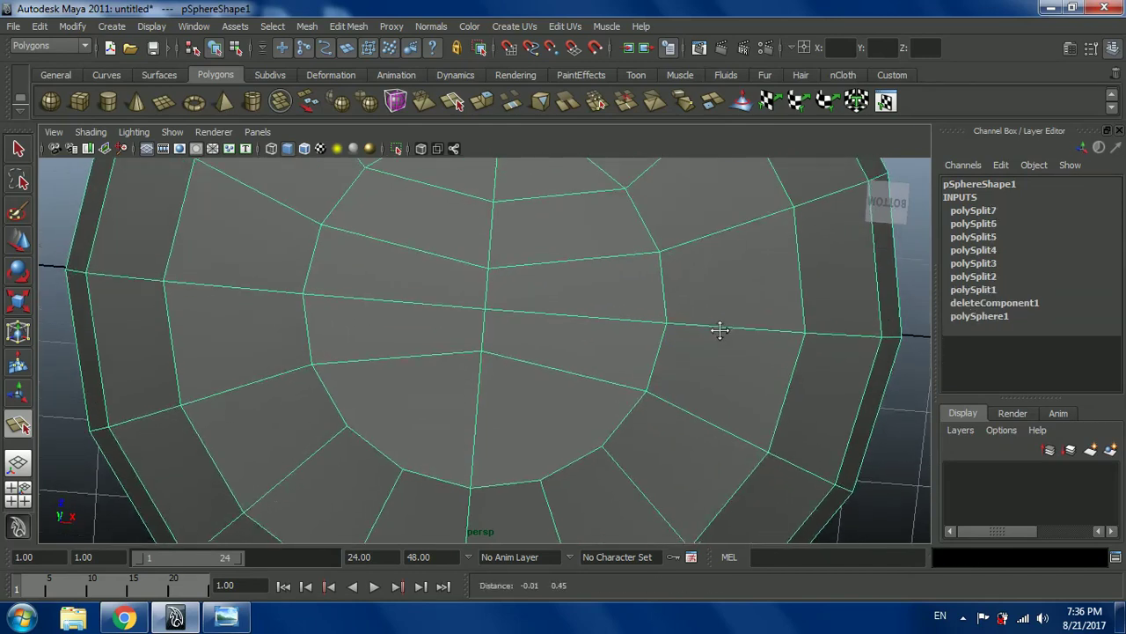
click(349, 429)
click(476, 422)
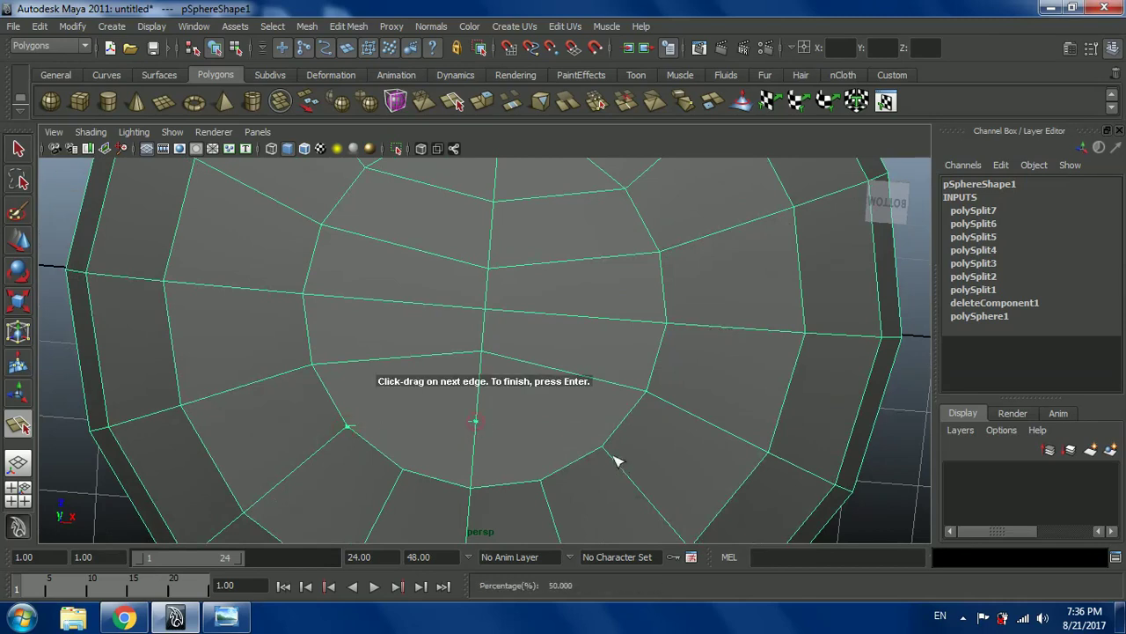
click(606, 450)
key(Return)
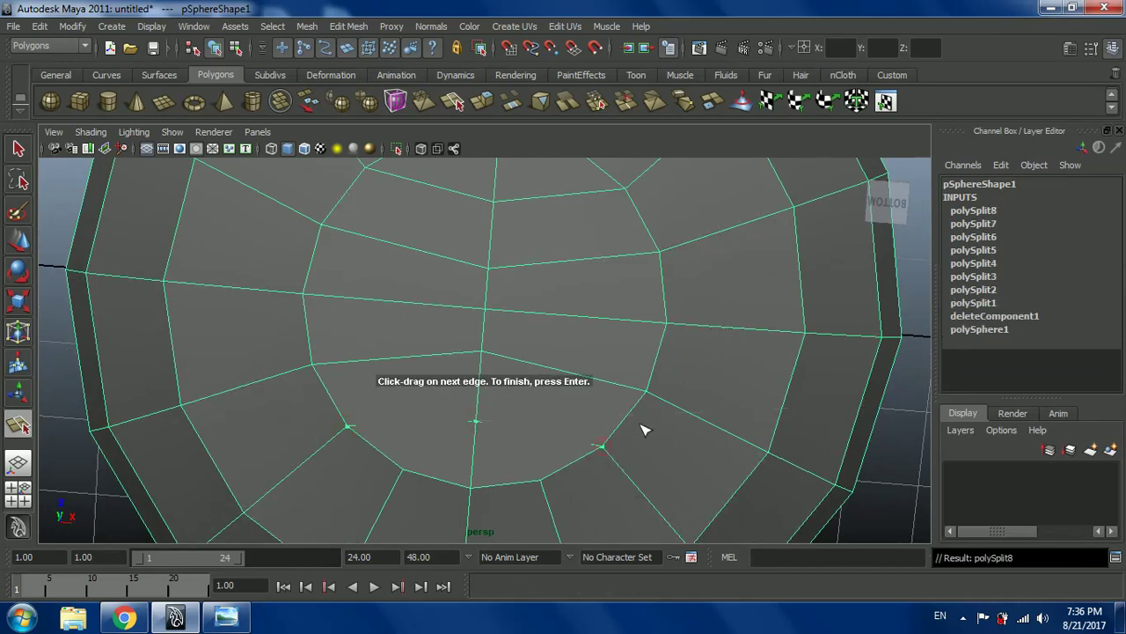
- Preview the whole sphere smoothed to check the cuts on both caps, and return to the unsmoothed display
scroll(364, 460, up, 5)
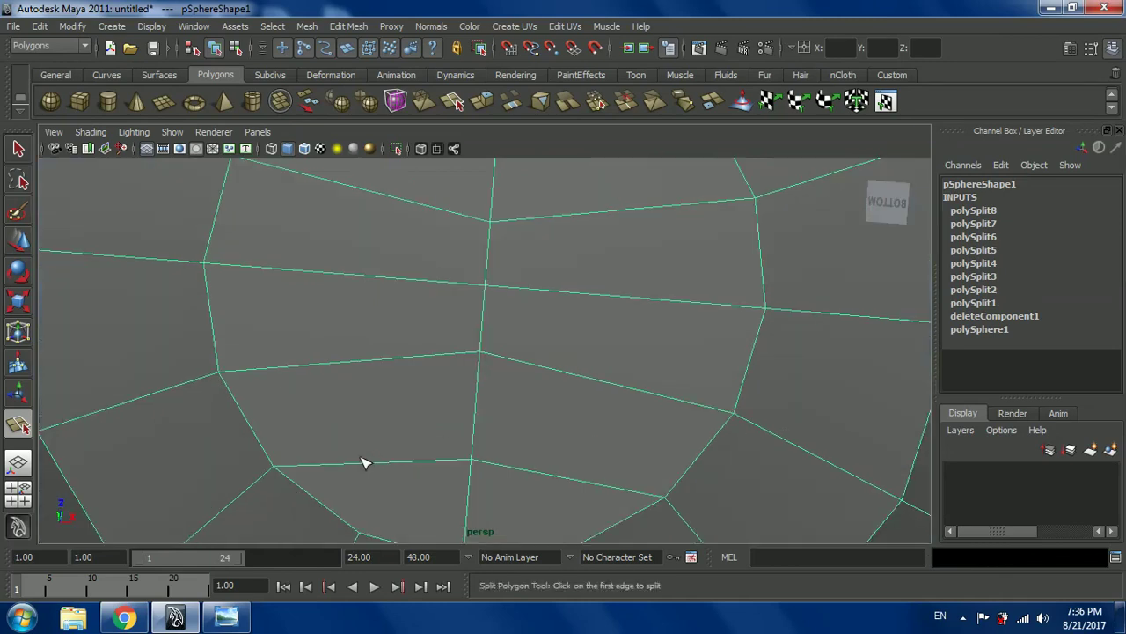
scroll(392, 421, down, 2)
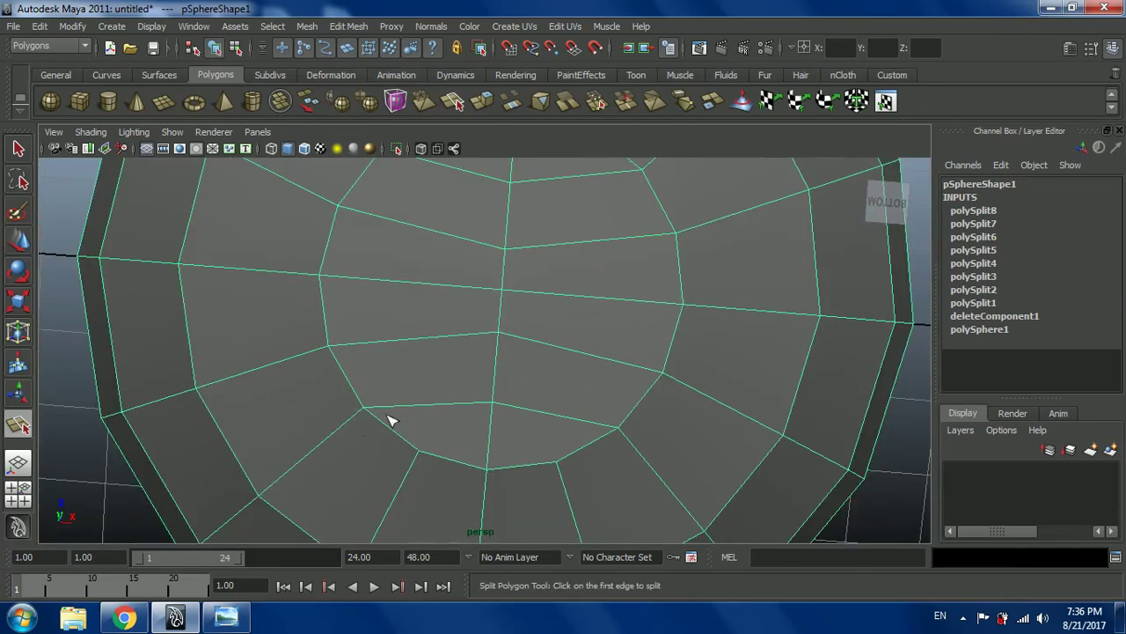
key(3)
click(510, 342)
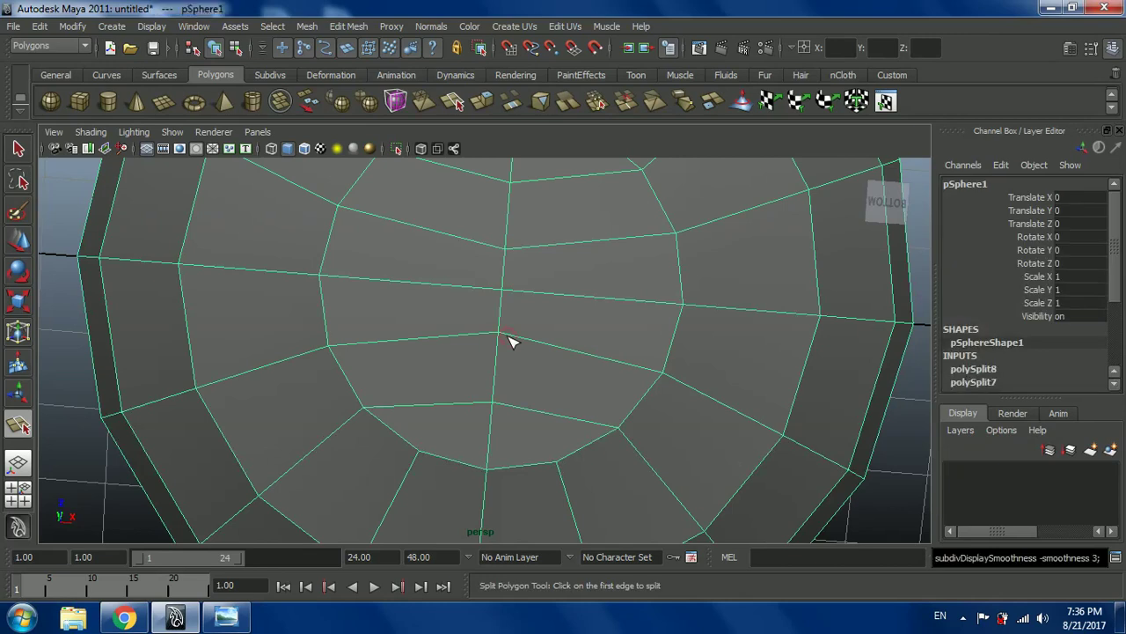
click(18, 240)
scroll(438, 275, down, 4)
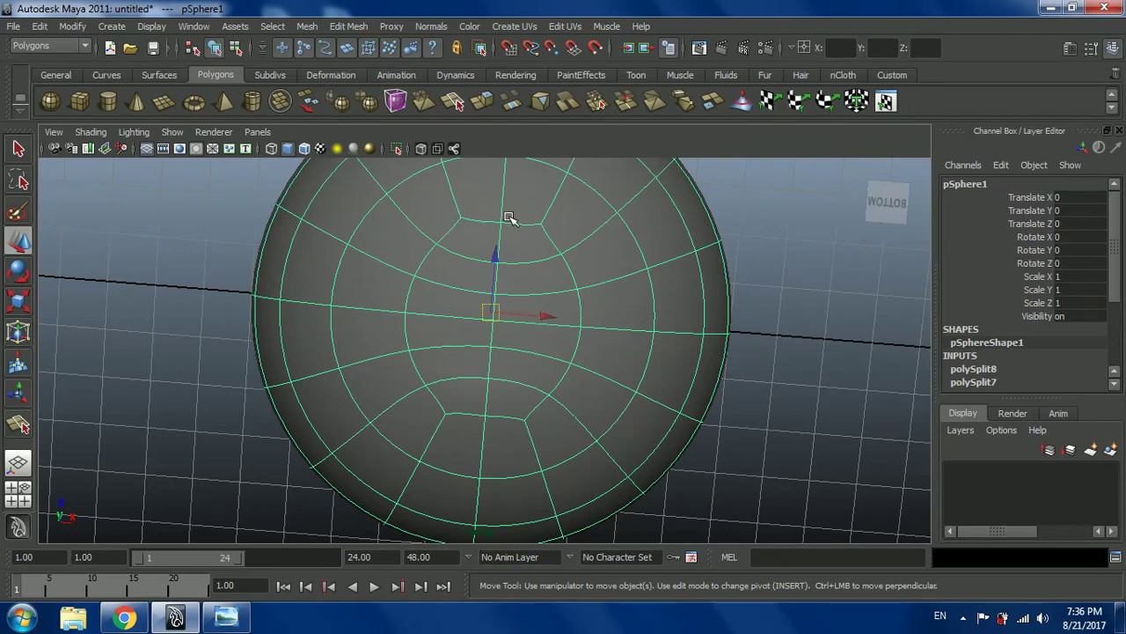
alt+drag(615, 238, 638, 437)
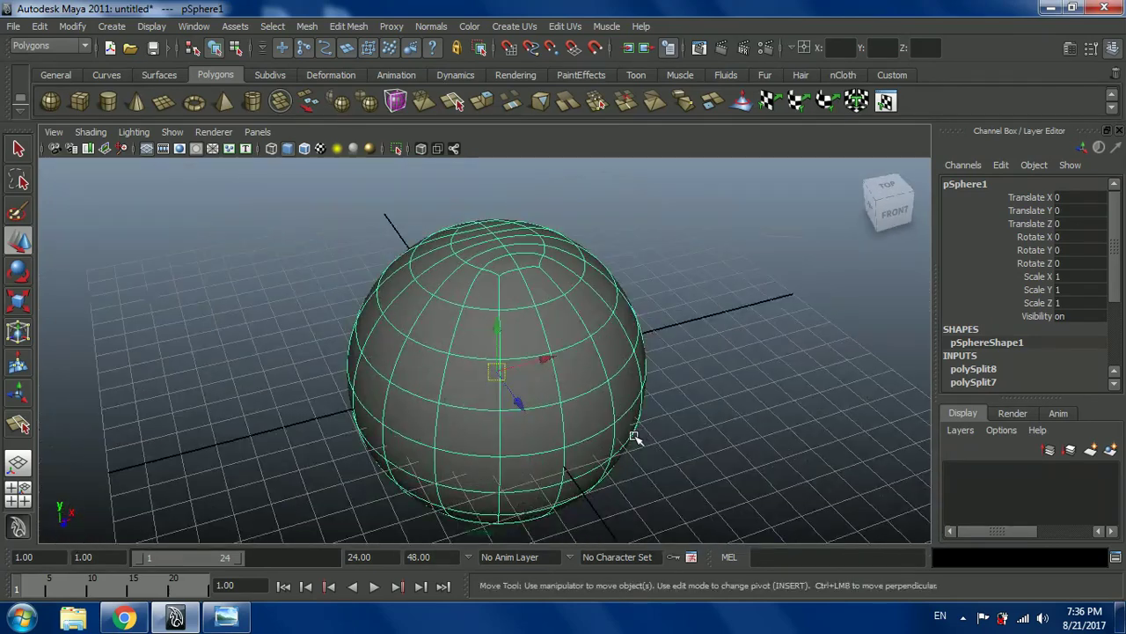
key(1)
mouse_move(444, 451)
alt+mouse_down()
mouse_move(457, 490)
mouse_move(432, 467)
mouse_move(478, 471)
mouse_move(432, 460)
alt+mouse_up()
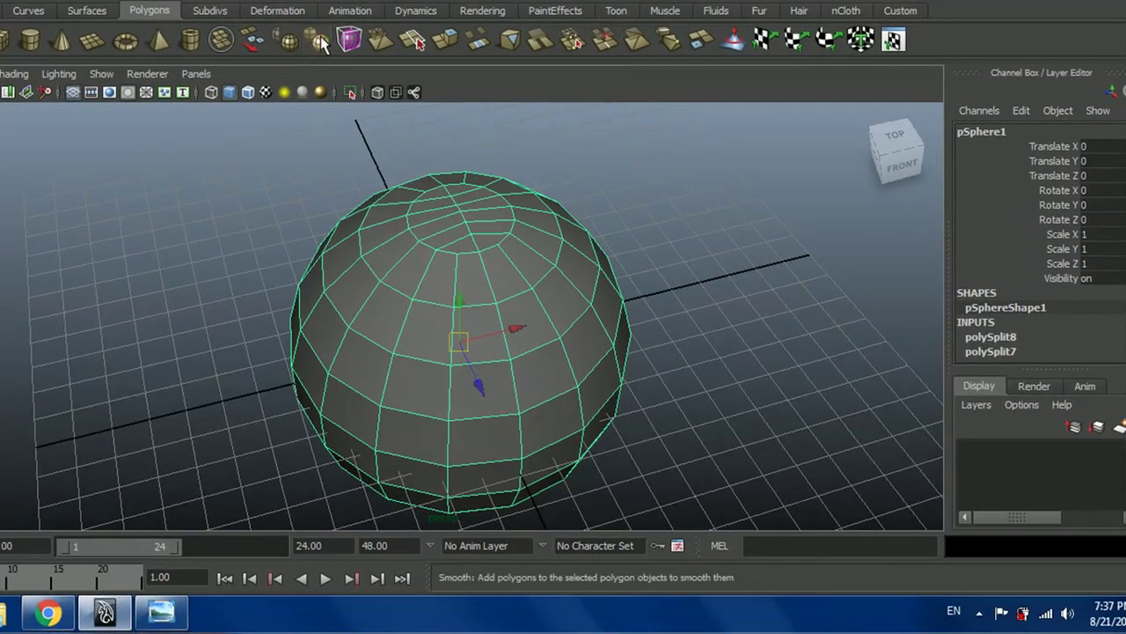
- Smooth the sphere's actual mesh and reselect the sphere to check its denser wireframe
click(318, 41)
alt+drag(577, 352, 636, 294)
click(637, 292)
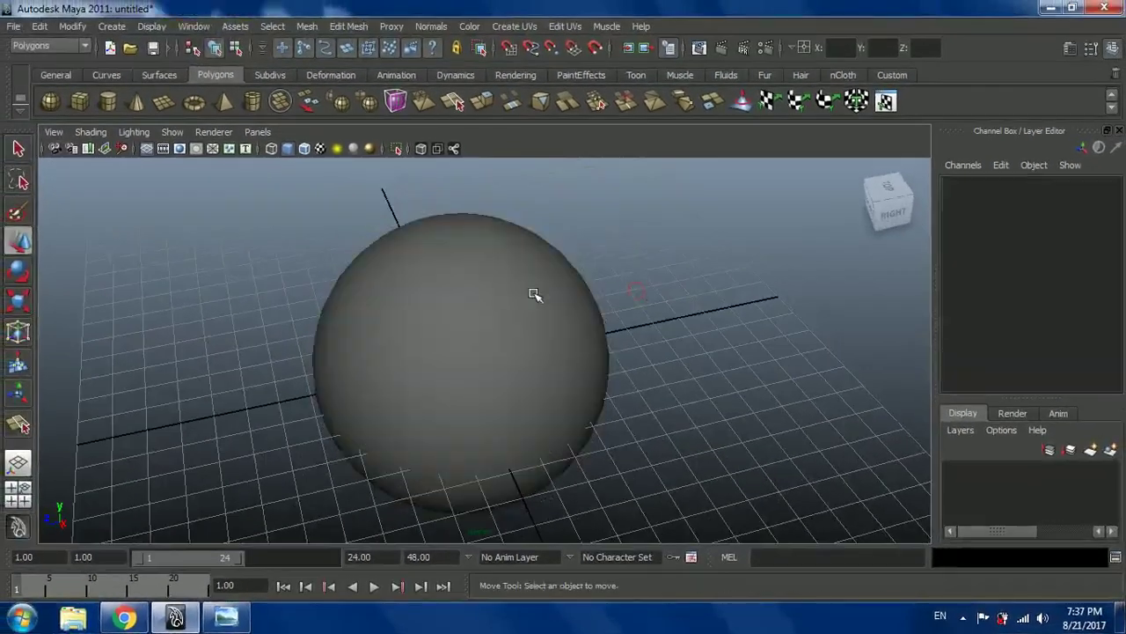
click(532, 295)
alt+drag(516, 294, 535, 322)
- Switch the sphere to edge selection and select the curved seam's edge loop on the −Z side of the top cap
right_click(511, 305)
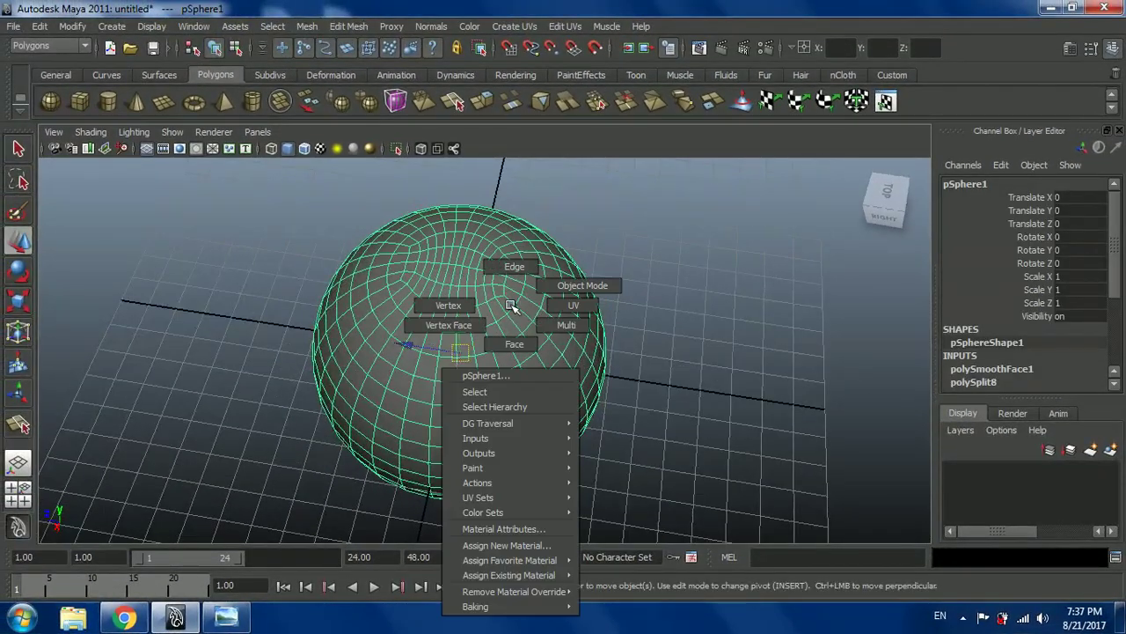
click(513, 264)
alt+right_drag(566, 264, 648, 330)
mouse_move(516, 448)
alt+mouse_down()
mouse_move(563, 427)
mouse_move(644, 353)
mouse_move(548, 410)
mouse_move(525, 450)
alt+mouse_up()
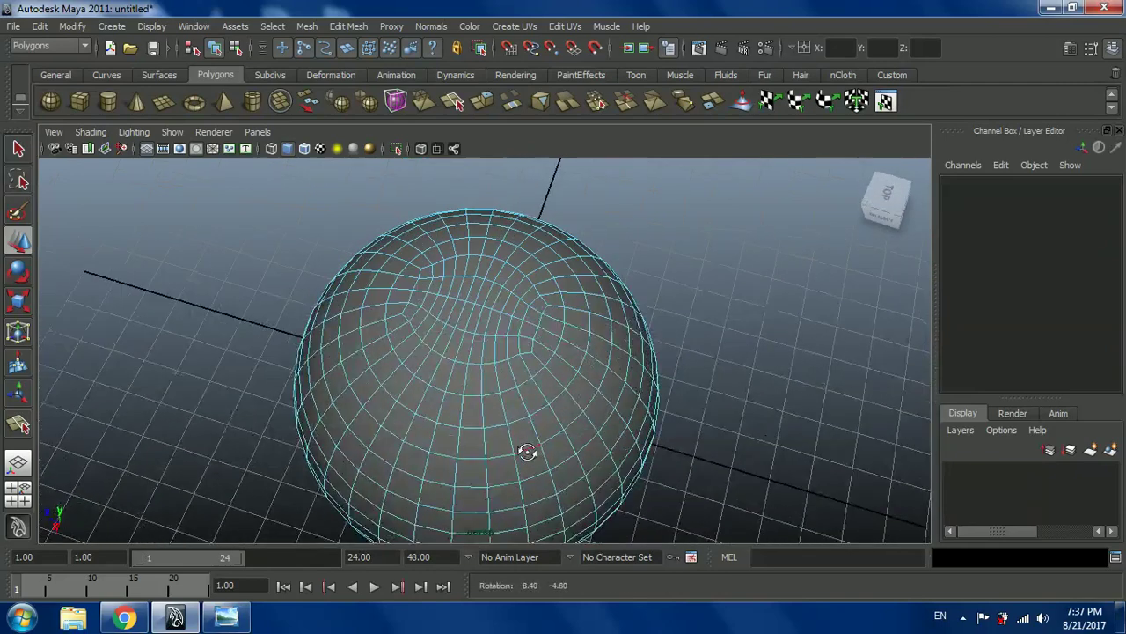
scroll(584, 402, up, 2)
alt+right_drag(662, 345, 651, 385)
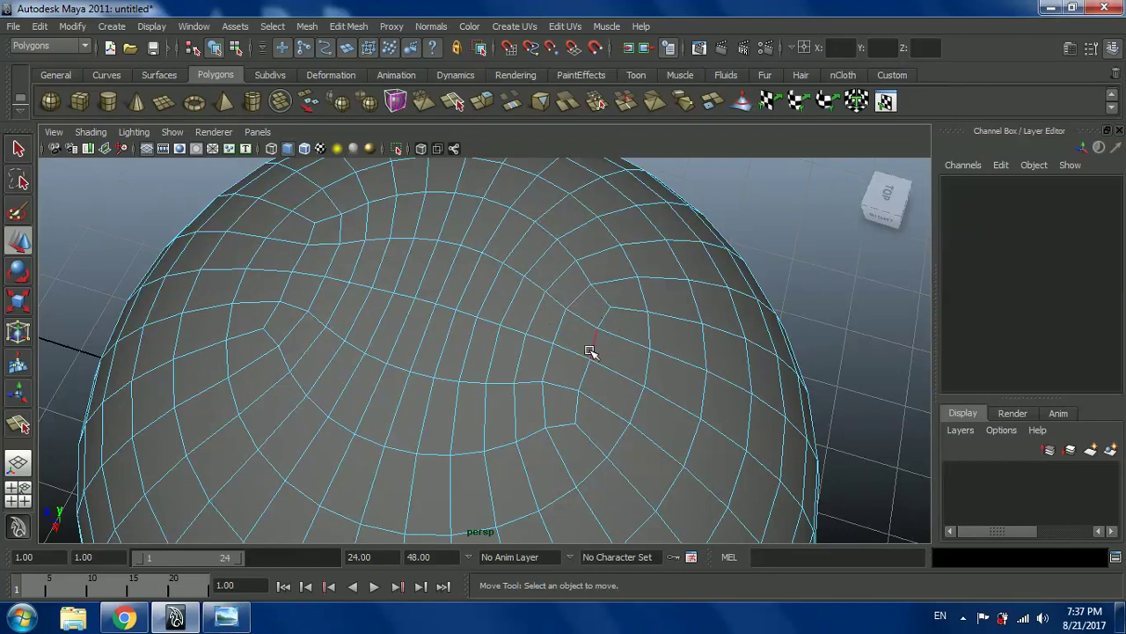
click(534, 318)
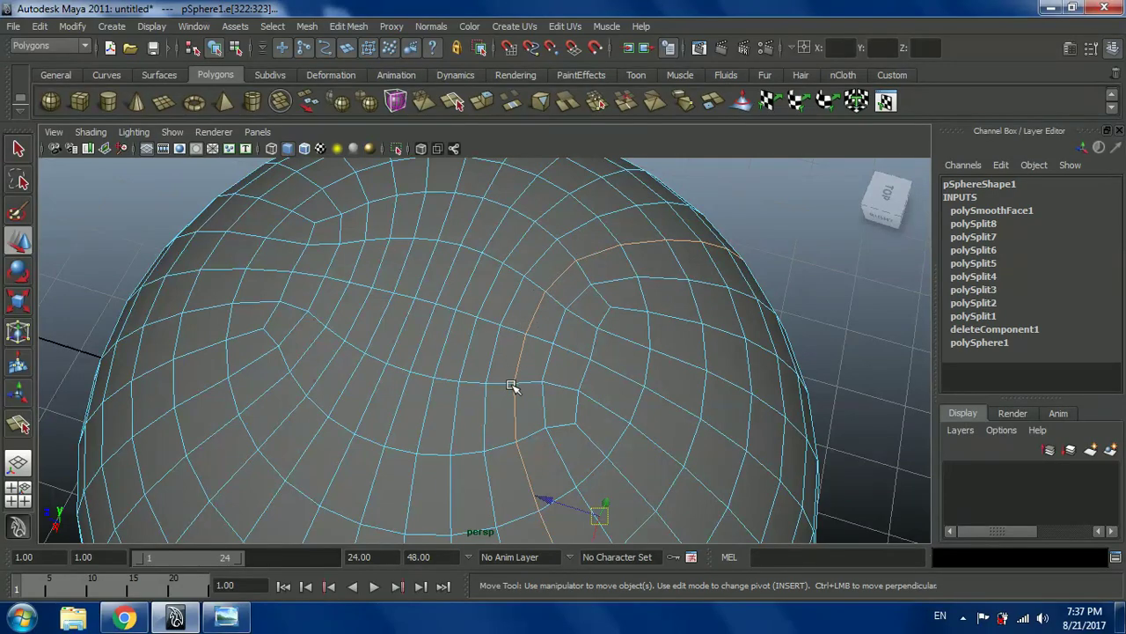
- Add the mirrored curved edge loop on the +Z side of the cap to the selection
scroll(542, 330, down, 5)
alt+drag(696, 435, 608, 395)
alt+middle_drag(608, 395, 658, 382)
scroll(533, 408, up, 3)
alt+middle_drag(536, 407, 558, 428)
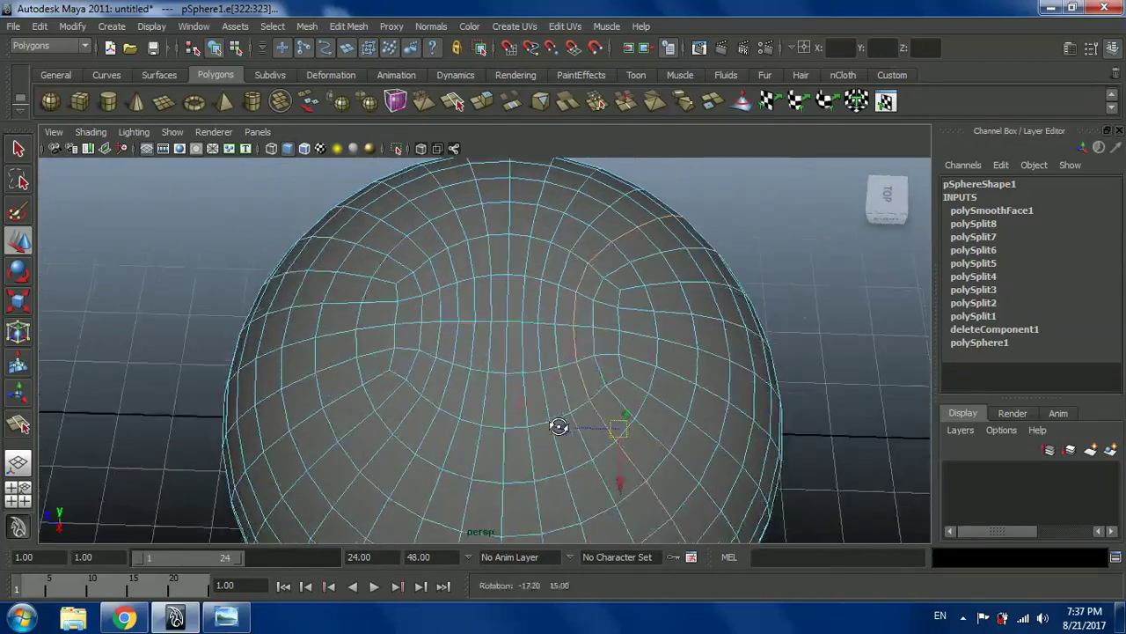
scroll(425, 392, up, 2)
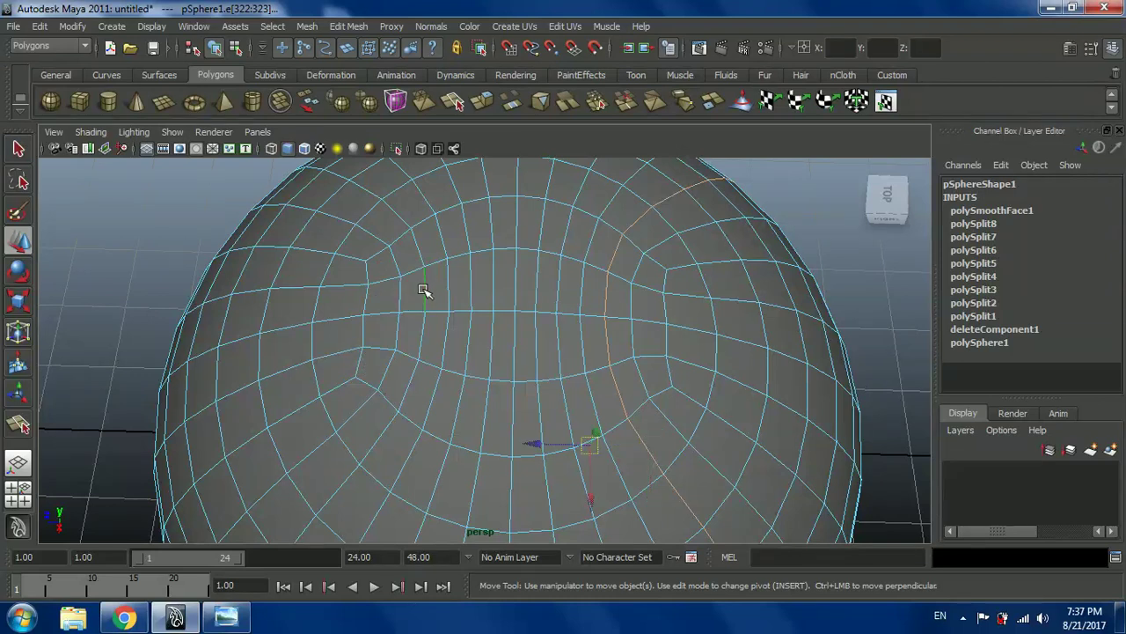
scroll(427, 295, down, 3)
alt+drag(427, 296, 446, 415)
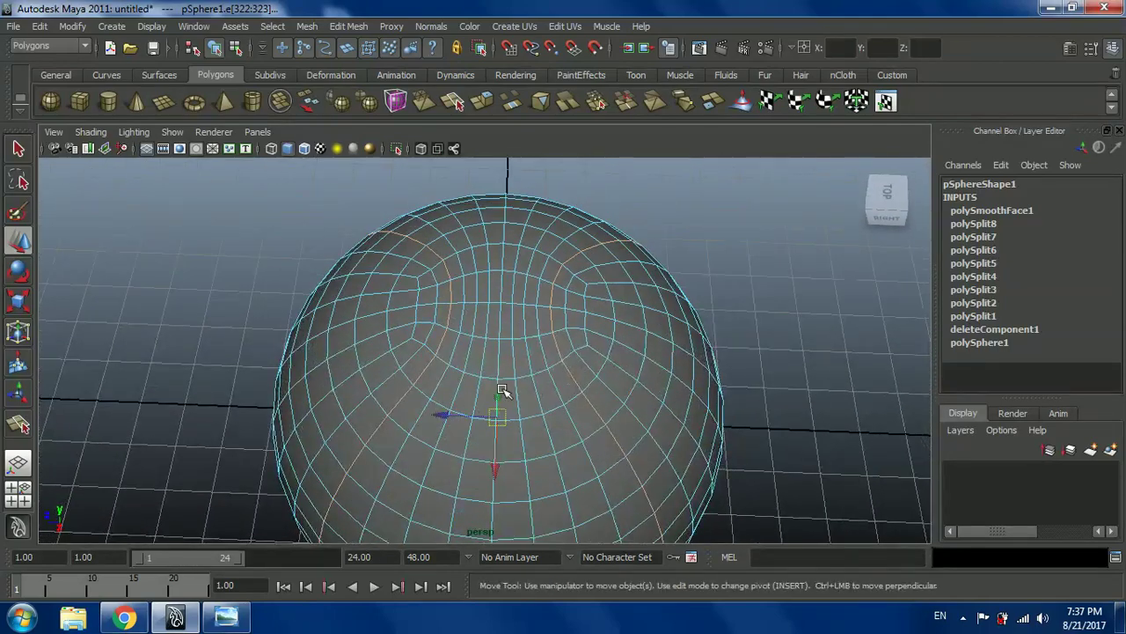
- Add the two straight edge loops crossing at the pole, one along X and one along Z, to the selection
scroll(515, 352, up, 2)
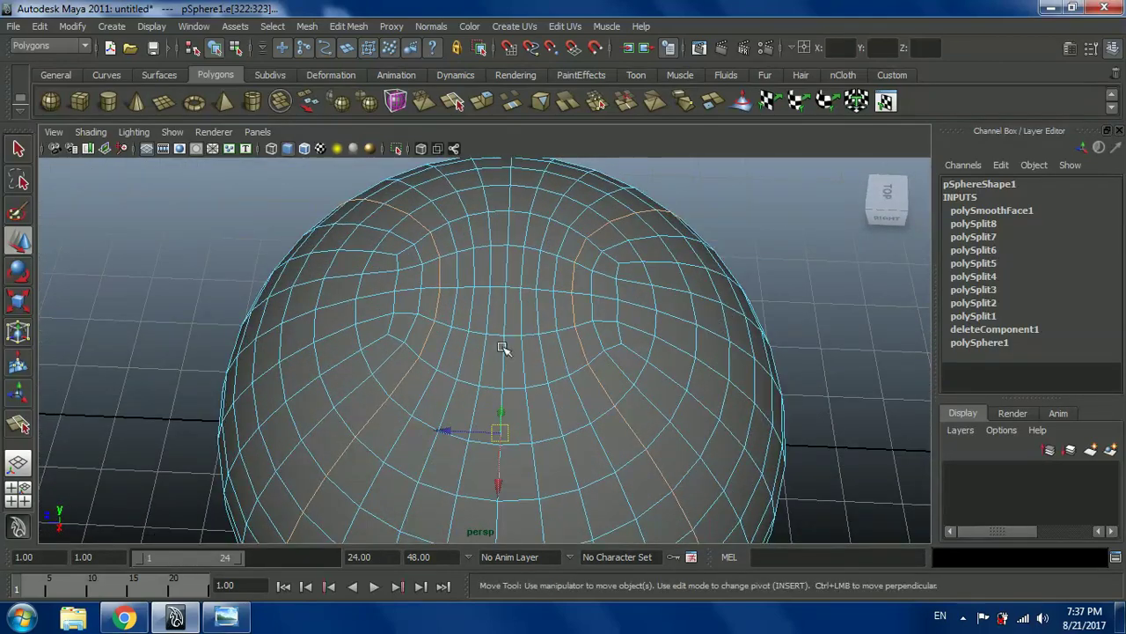
scroll(655, 326, up, 2)
scroll(544, 352, up, 1)
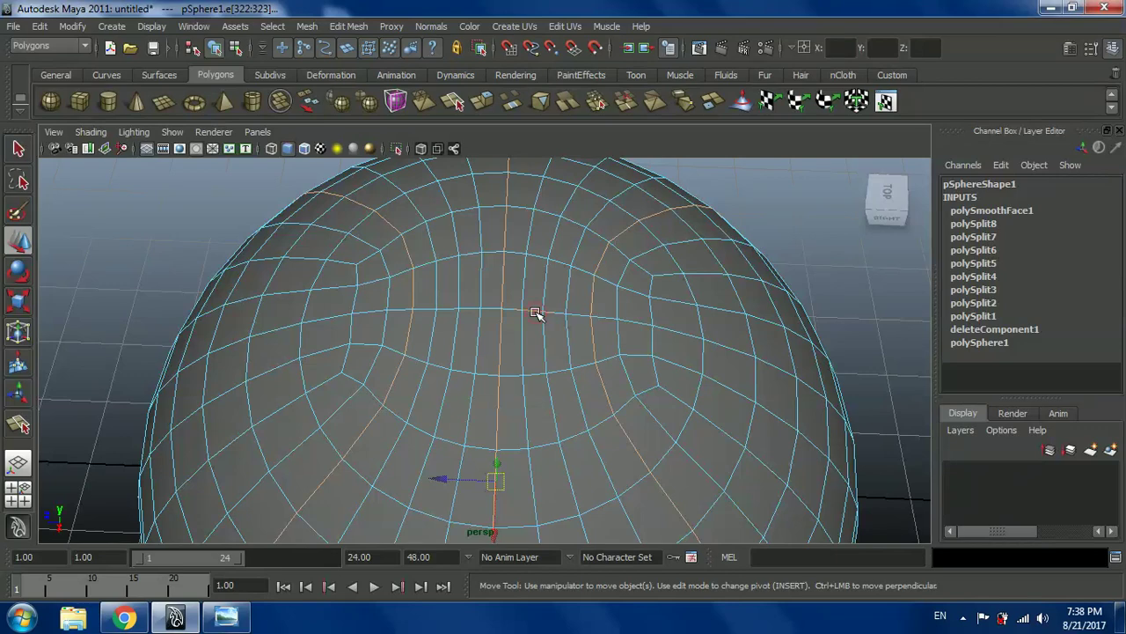
scroll(673, 498, down, 3)
alt+drag(672, 493, 620, 462)
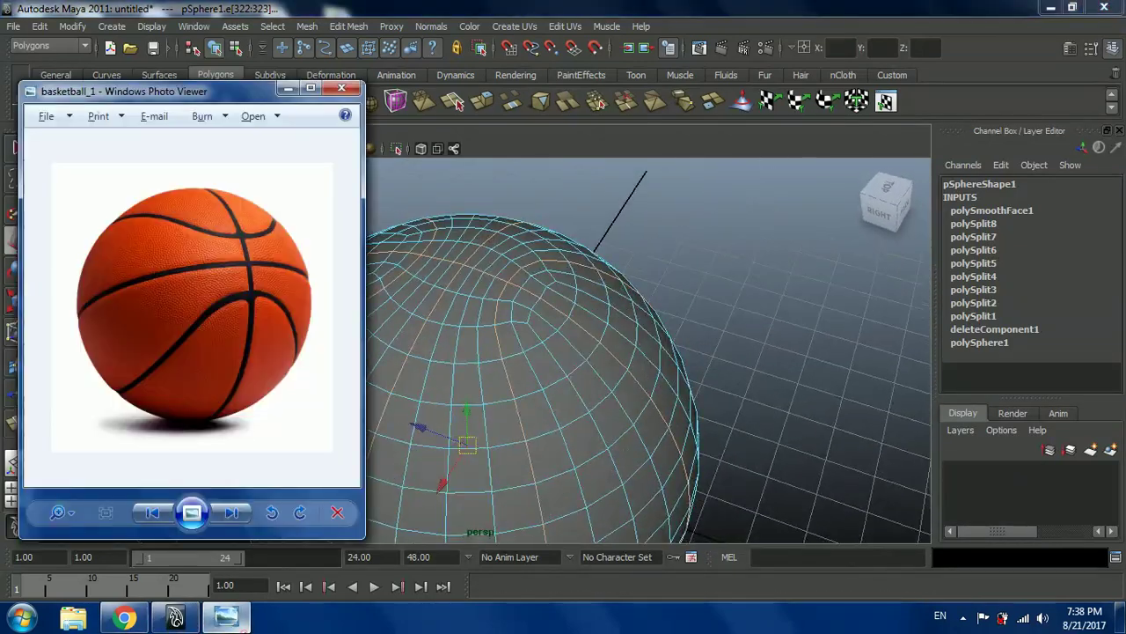
- Compare the selected loops with the seams in the basketball_1 reference photo, and return to the Maya viewport
click(226, 616)
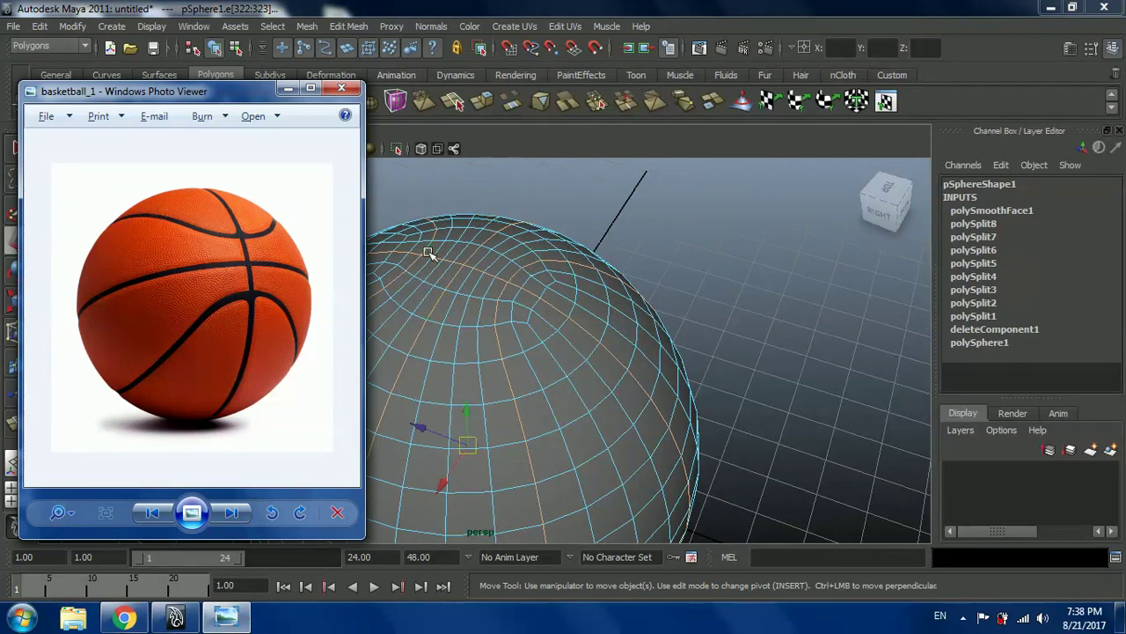
click(655, 151)
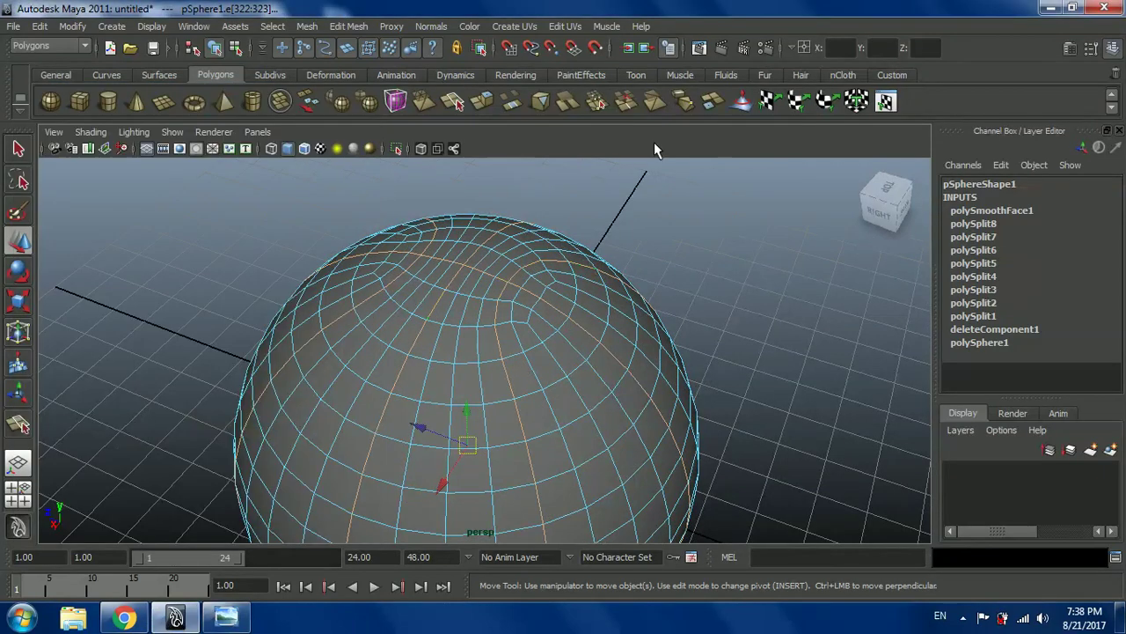
scroll(623, 387, down, 3)
mouse_move(543, 445)
alt+mouse_down()
mouse_move(670, 210)
mouse_move(648, 352)
mouse_move(611, 434)
mouse_move(545, 448)
alt+mouse_up()
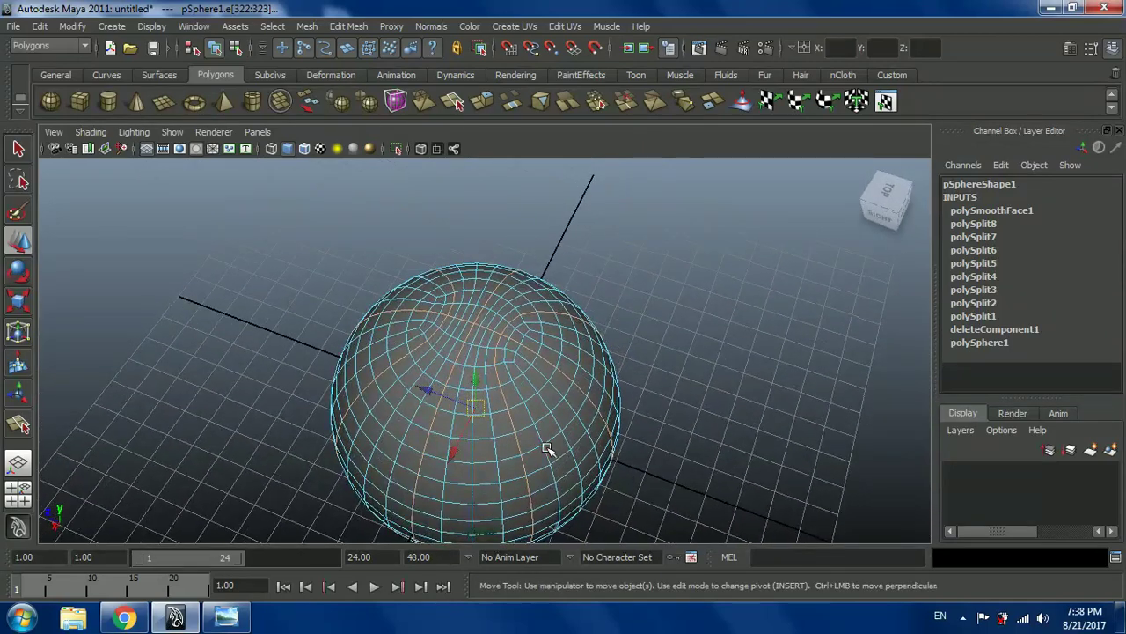
scroll(545, 448, up, 3)
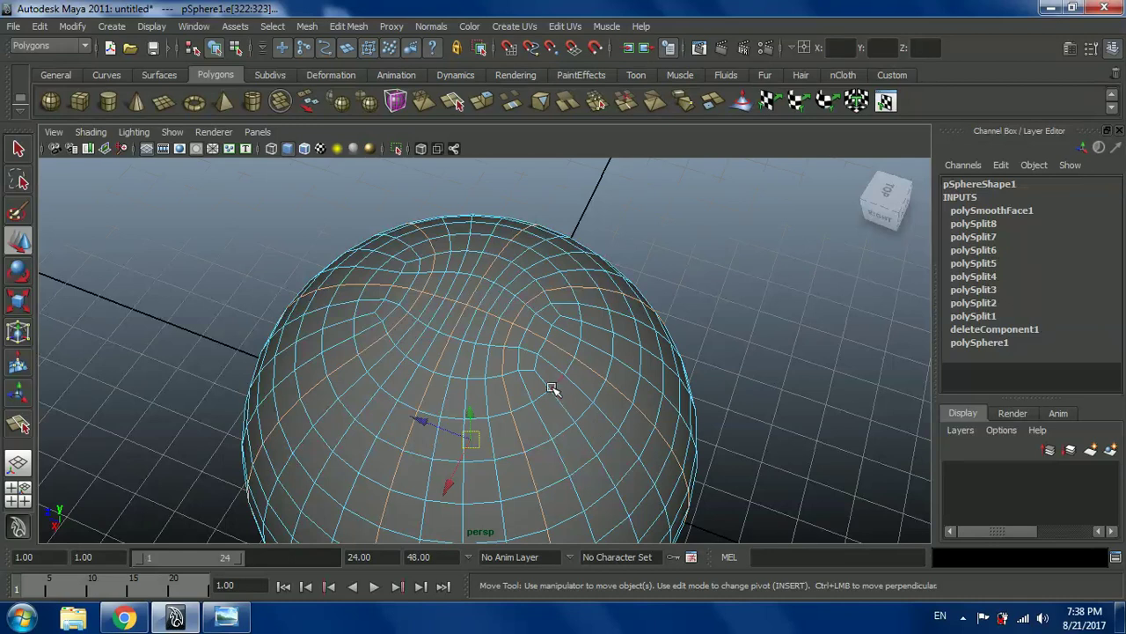
- Bevel the selected seam edge loops with a fractional width of 0.25 and 1 segment
click(358, 27)
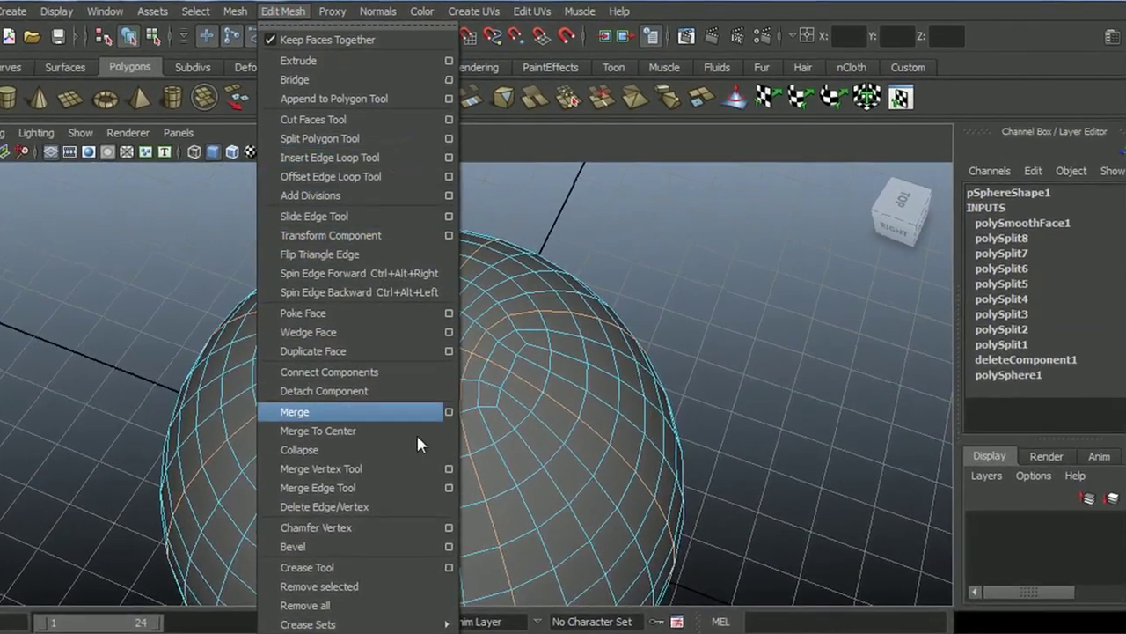
click(450, 546)
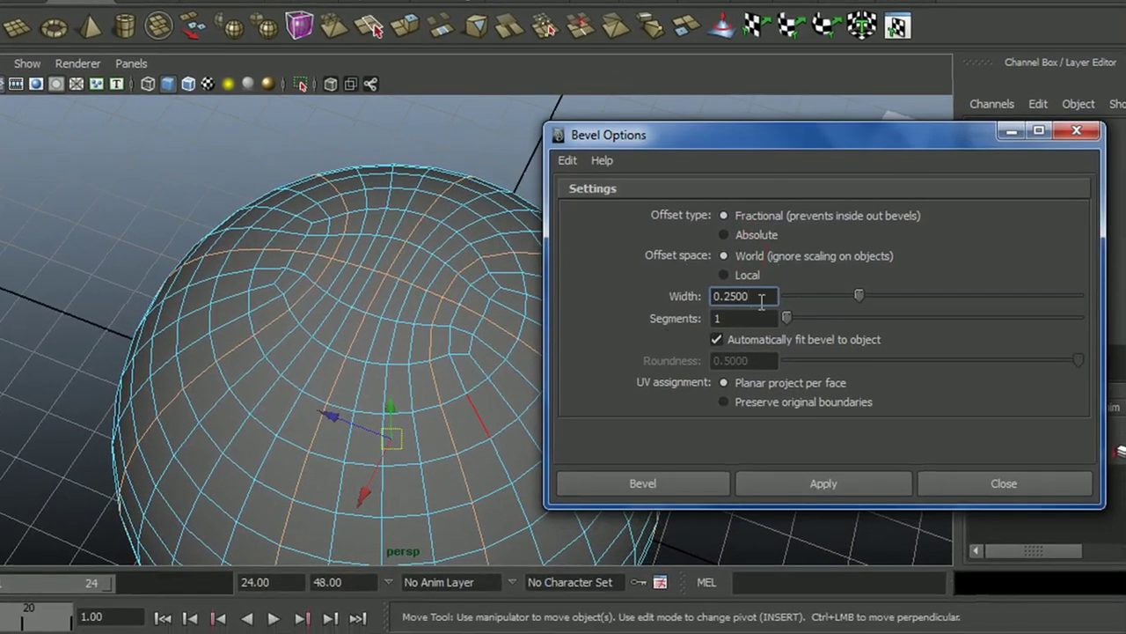
click(759, 300)
drag(759, 300, 730, 302)
text(2)
click(660, 483)
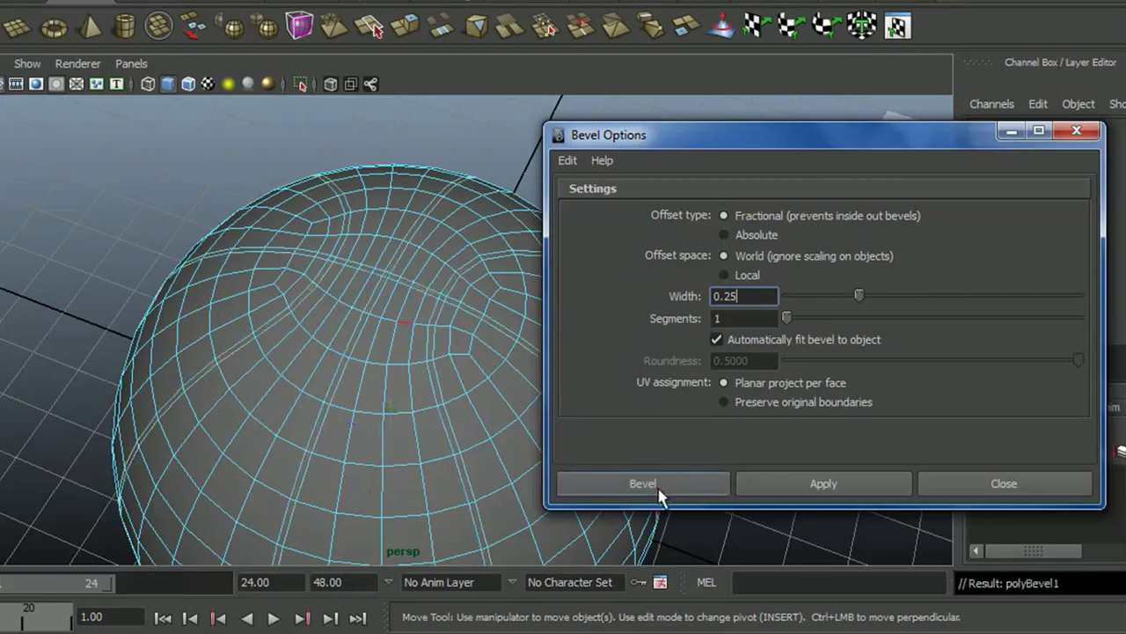
- Inspect the bevelled seam strips over the sphere with all edges highlighted, and clear the selection
alt+drag(463, 478, 359, 291)
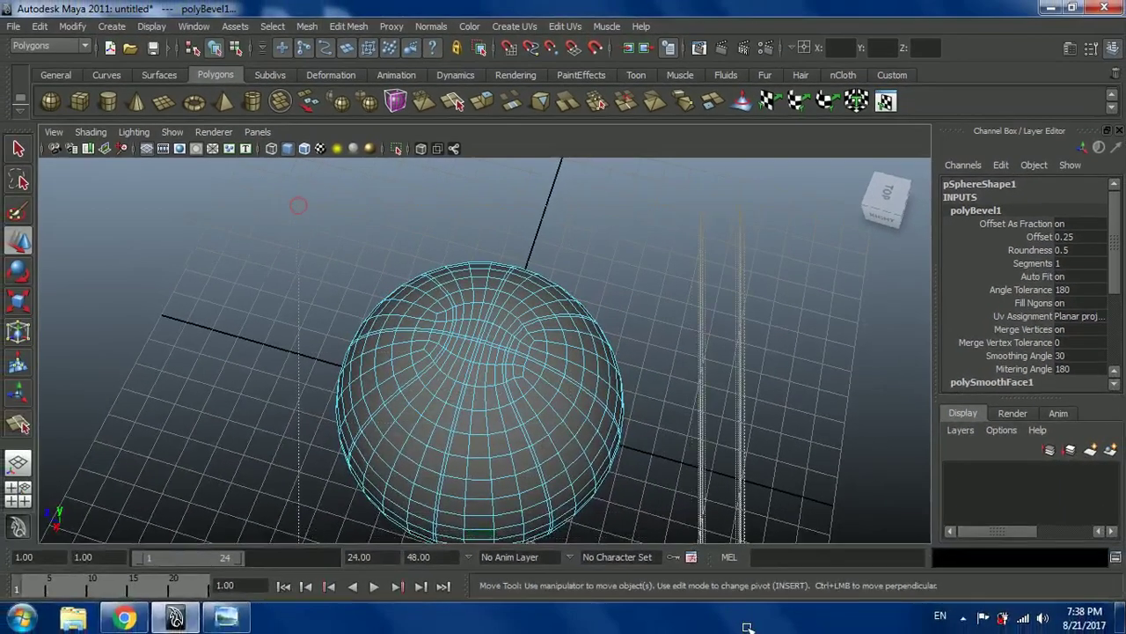
key(ctrl+F10)
scroll(449, 315, up, 5)
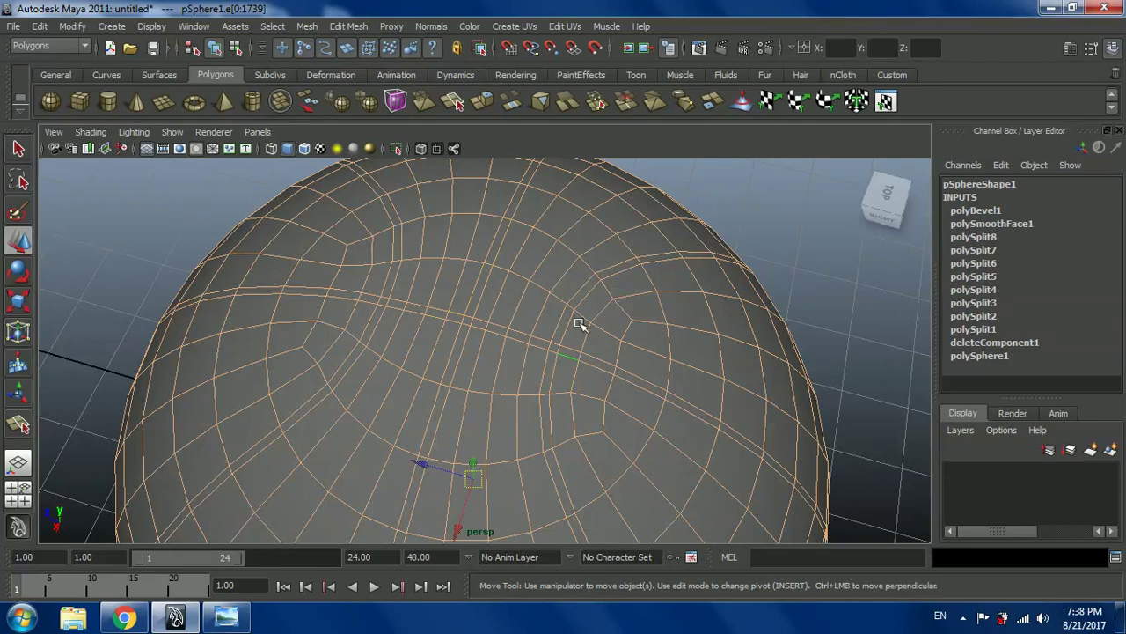
scroll(576, 348, down, 3)
alt+drag(535, 455, 584, 427)
click(720, 324)
scroll(616, 352, up, 3)
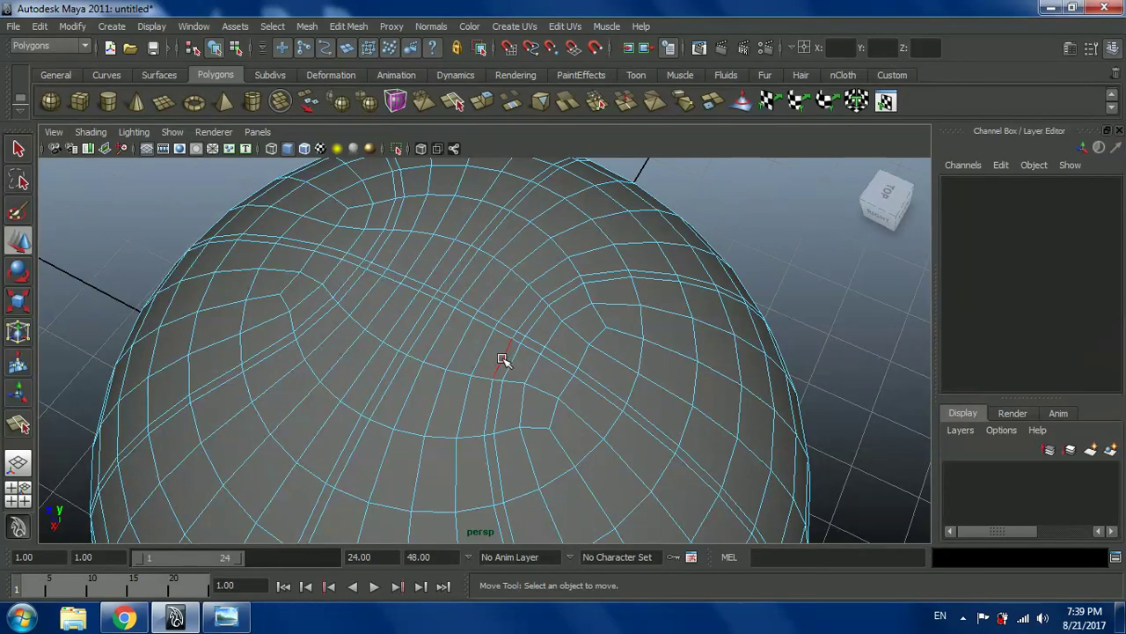
- Insert supporting edge loops just outside both borders of the two curved seam strips
click(365, 25)
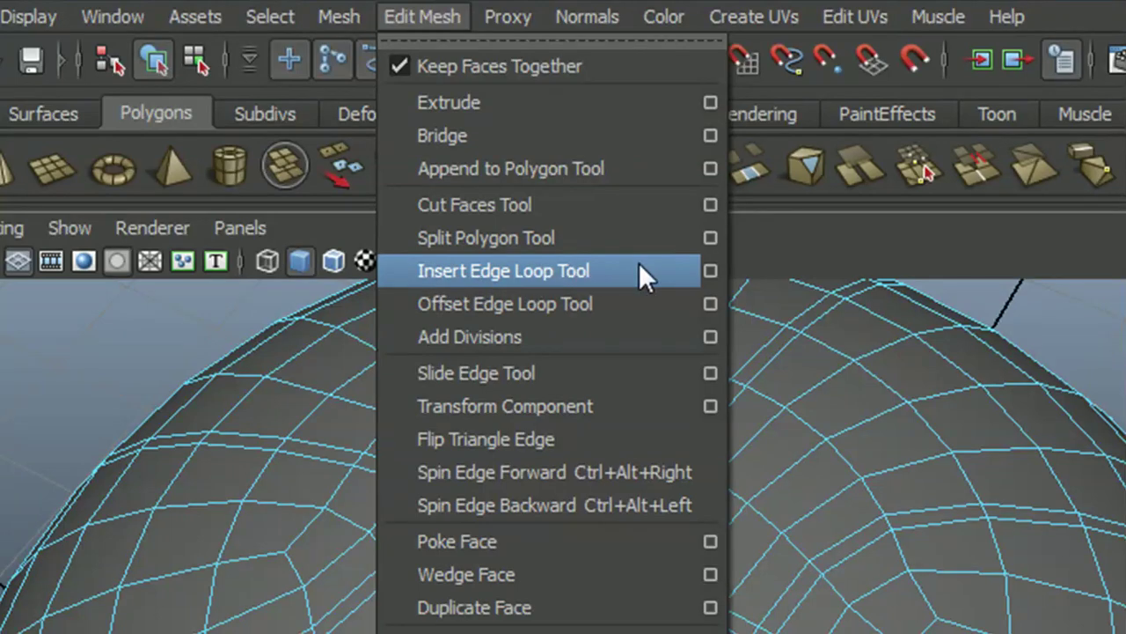
click(535, 271)
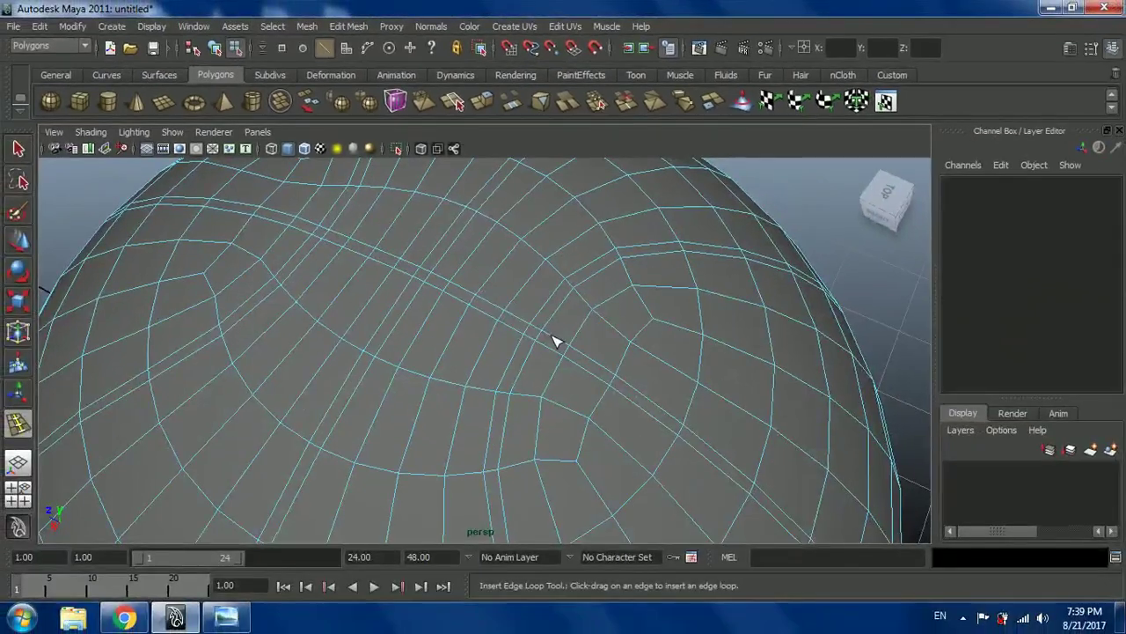
scroll(555, 341, up, 2)
scroll(555, 342, down, 2)
scroll(561, 338, up, 2)
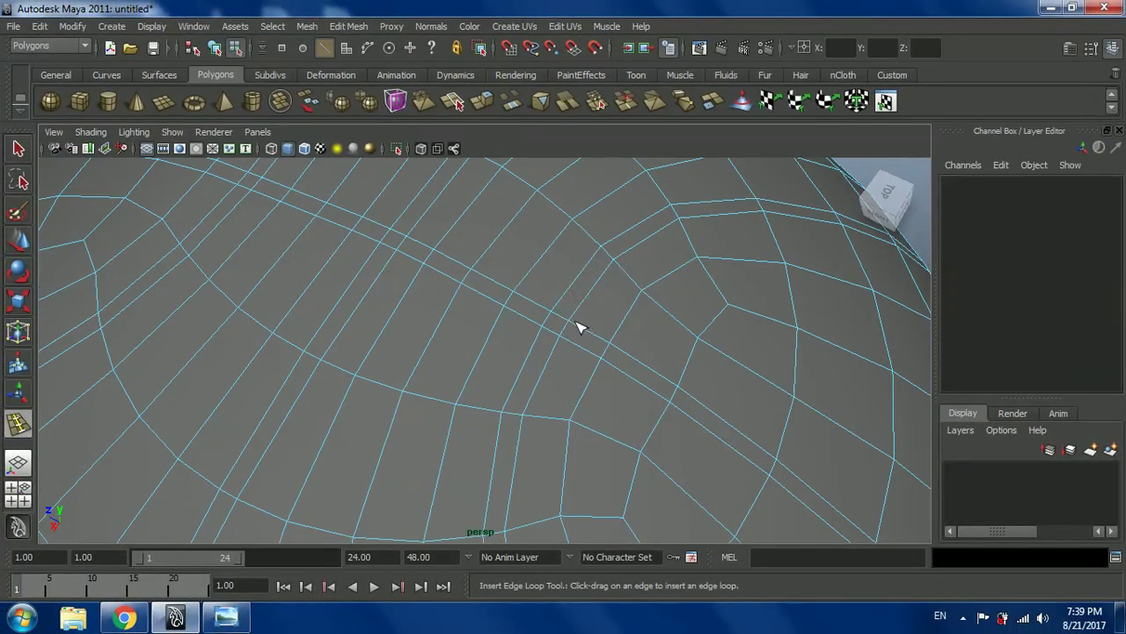
drag(581, 330, 549, 314)
alt+drag(410, 352, 454, 374)
alt+drag(454, 374, 468, 239)
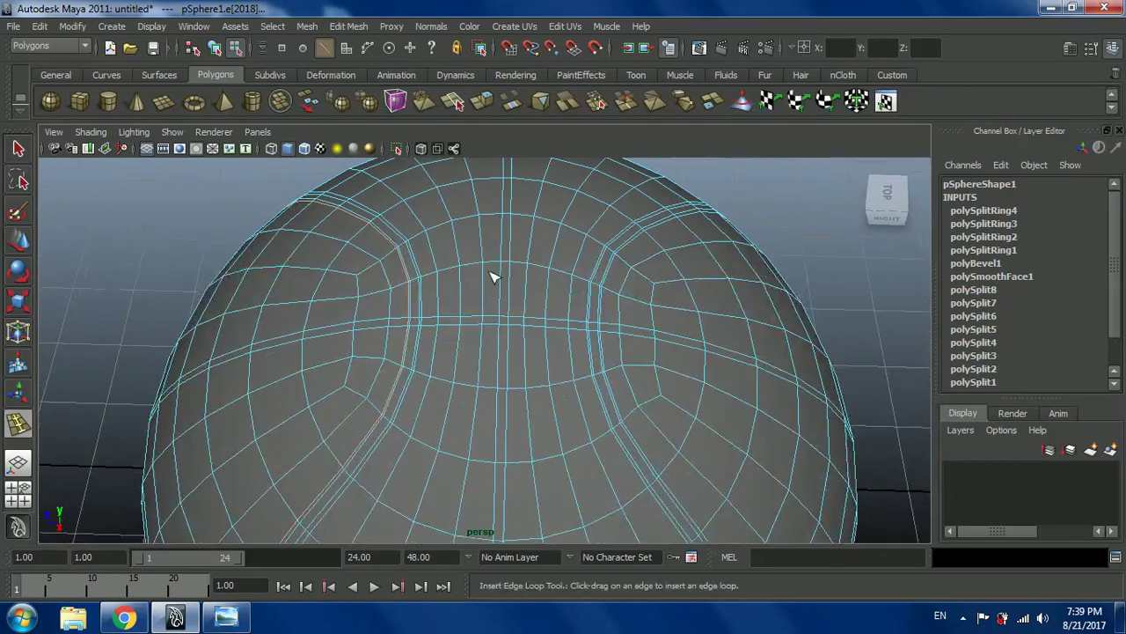
- Insert supporting edge loops close to both sides of the straight seam strip running midway between the curved seams
scroll(503, 314, up, 4)
alt+drag(590, 264, 529, 152)
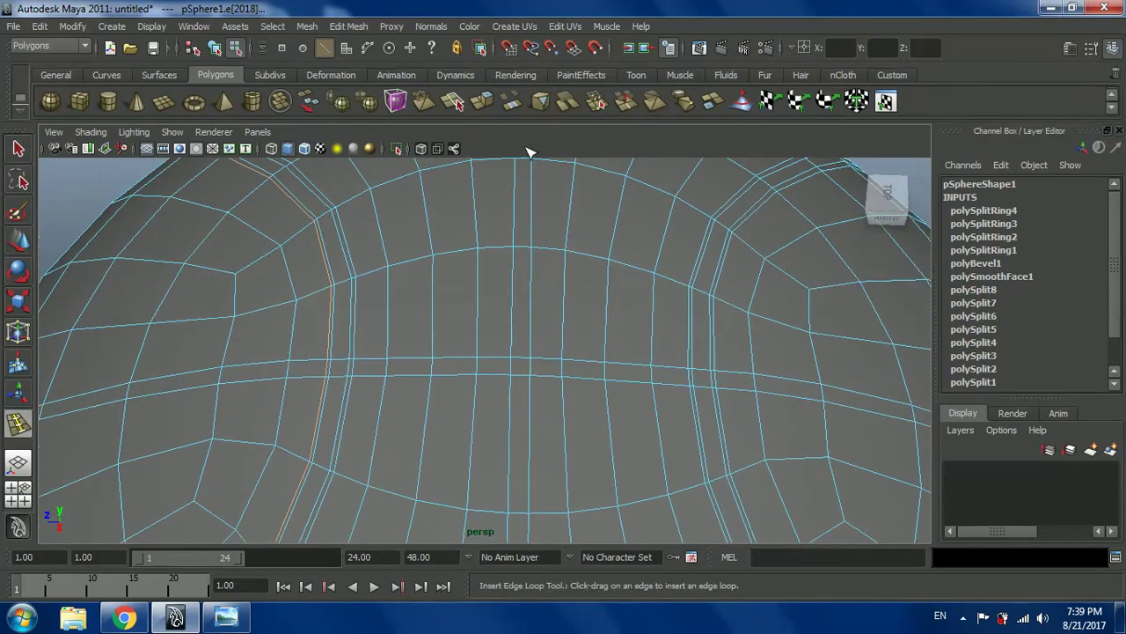
scroll(517, 350, down, 5)
scroll(520, 379, up, 4)
scroll(531, 368, up, 3)
drag(570, 368, 525, 368)
scroll(525, 368, down, 5)
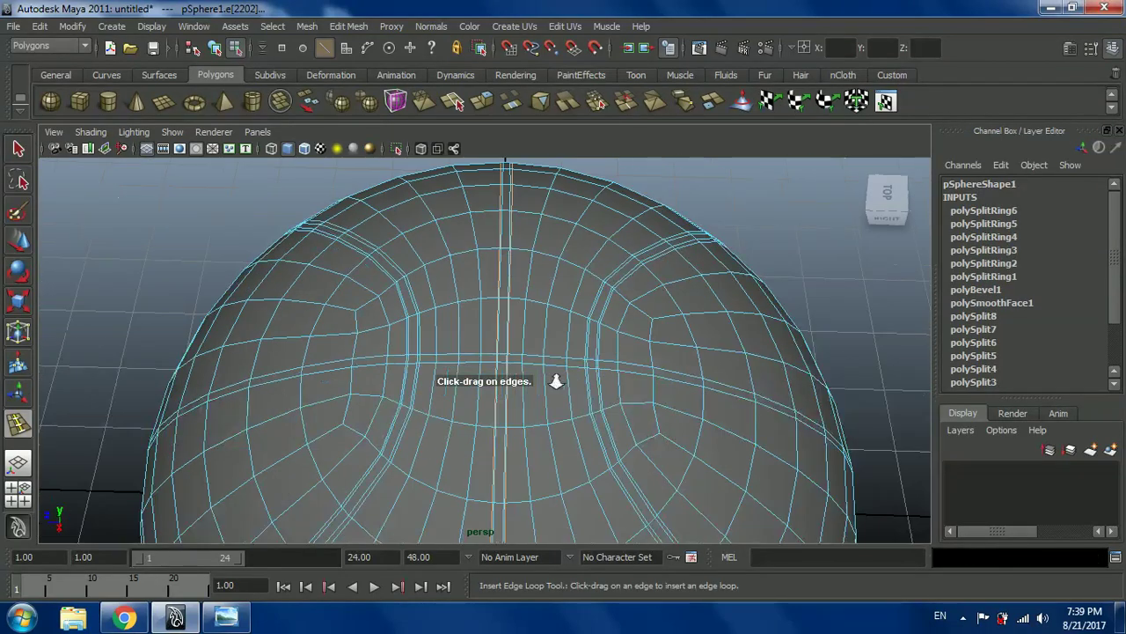
- Leave the edge loop tool and highlight all the sphere's edges to check the supporting loops along the seams
click(20, 240)
alt+drag(291, 268, 566, 277)
click(560, 258)
right_click(564, 260)
click(810, 282)
scroll(579, 327, down, 3)
double_click(576, 327)
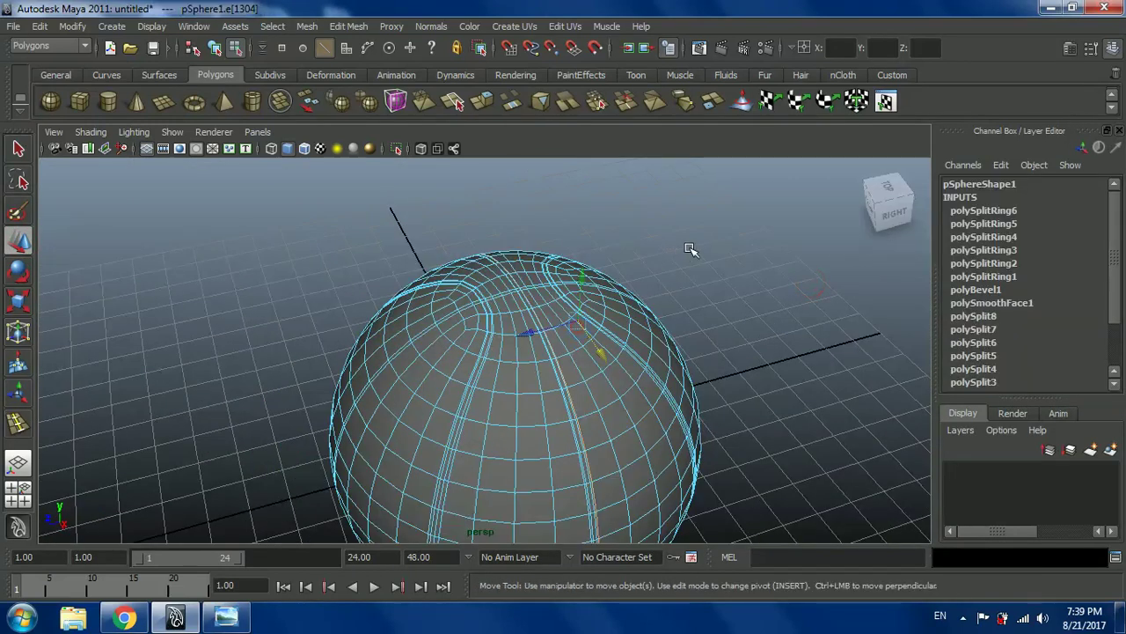
click(705, 260)
right_click(629, 281)
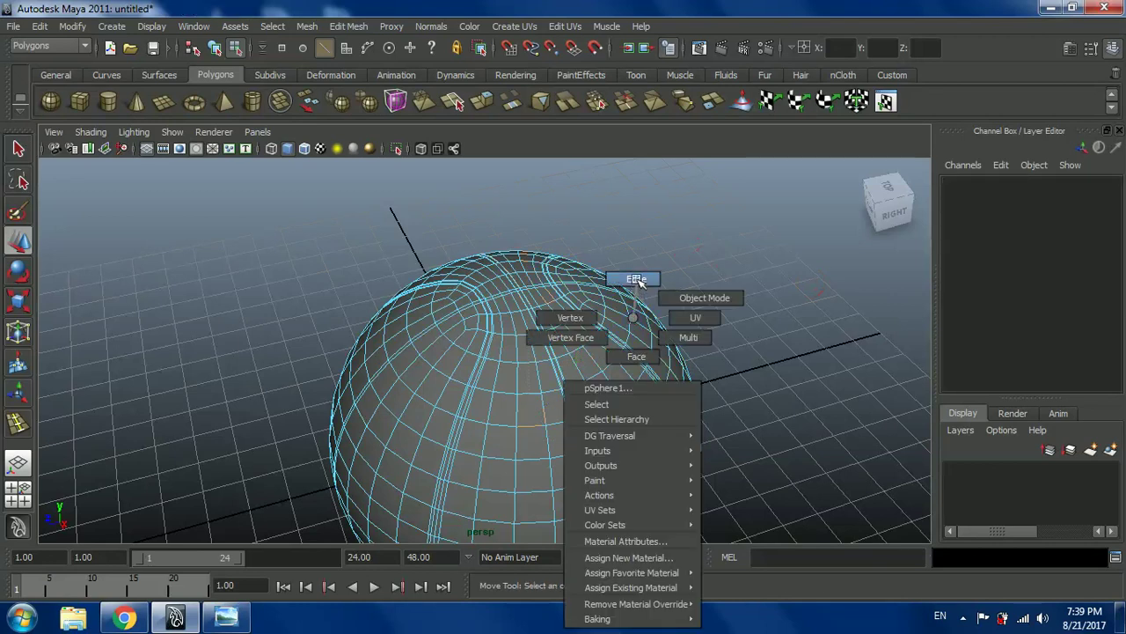
scroll(674, 261, down, 3)
drag(686, 256, 312, 572)
scroll(566, 428, up, 6)
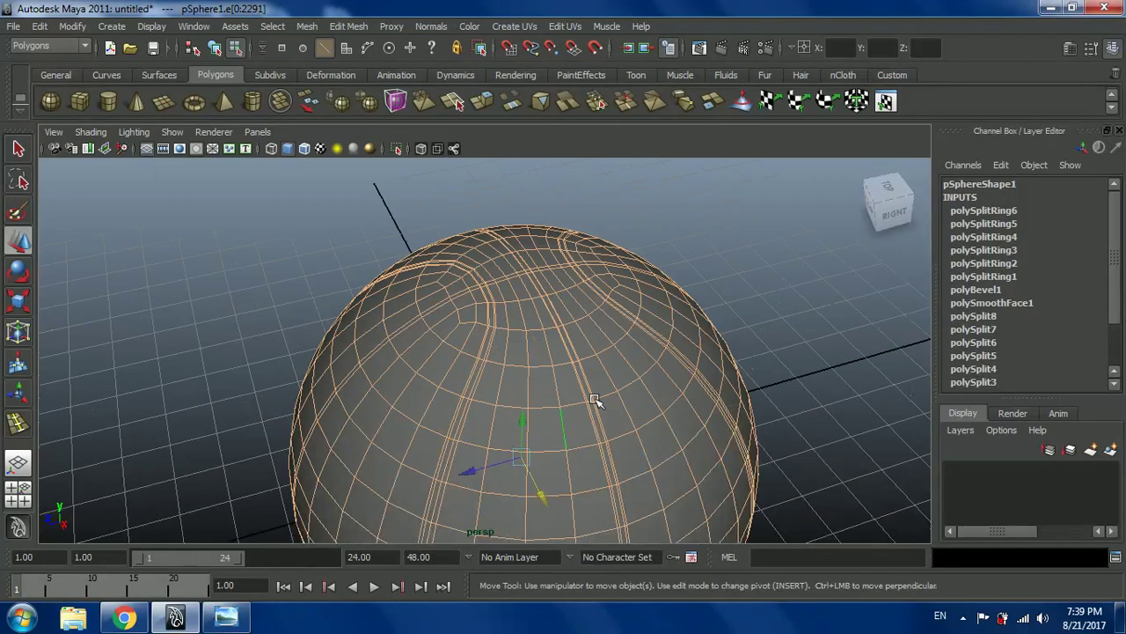
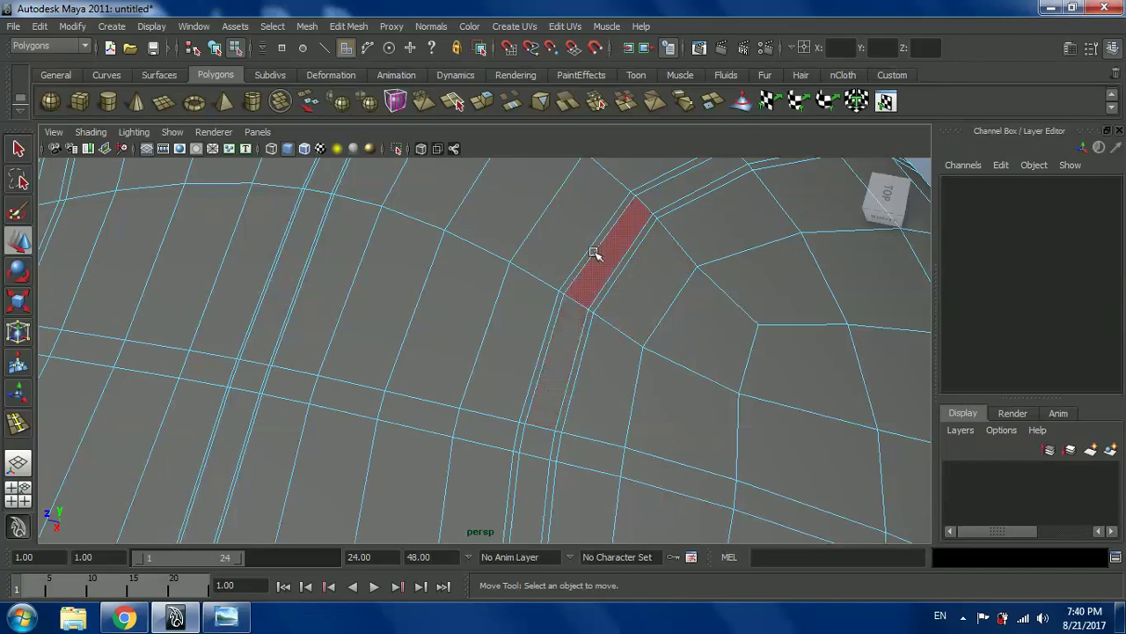
scroll(616, 273, down, 5)
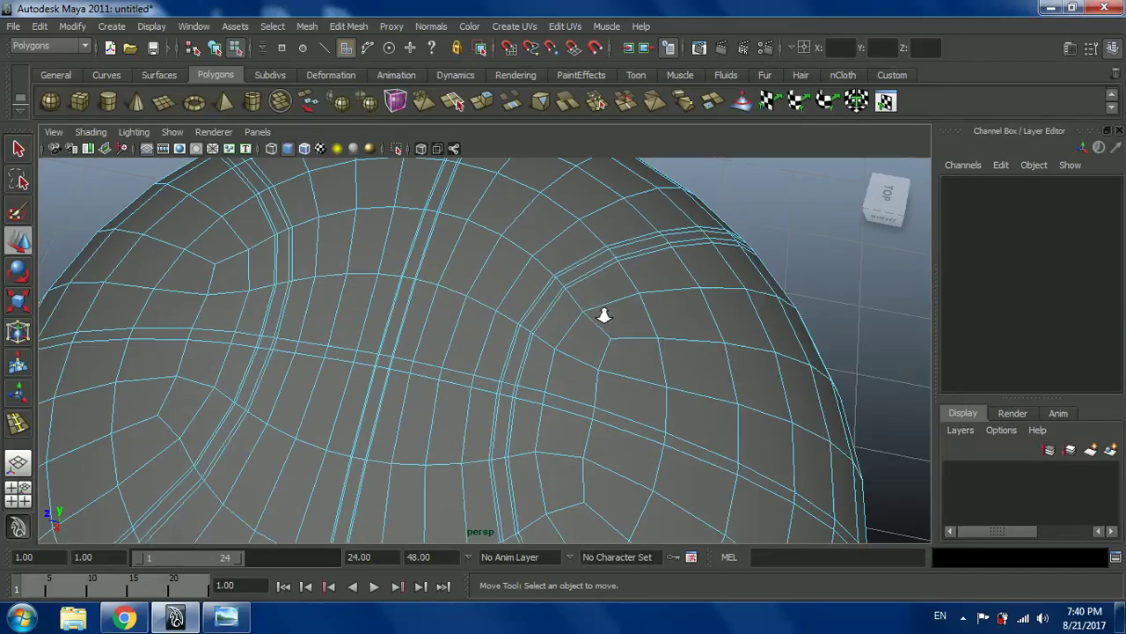
scroll(533, 360, up, 5)
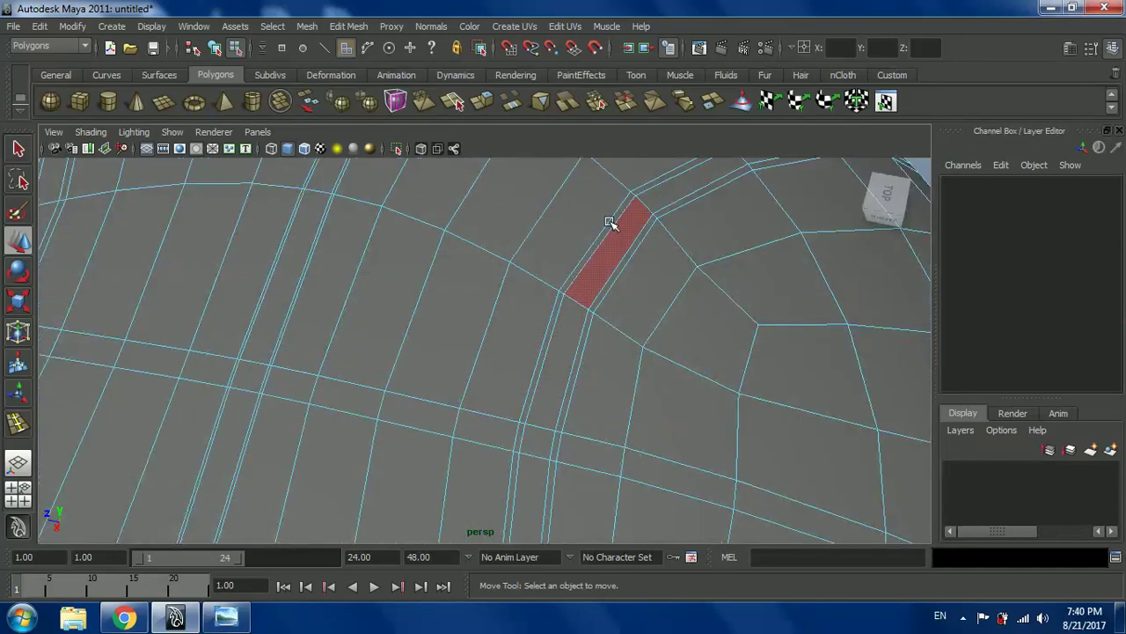
click(558, 370)
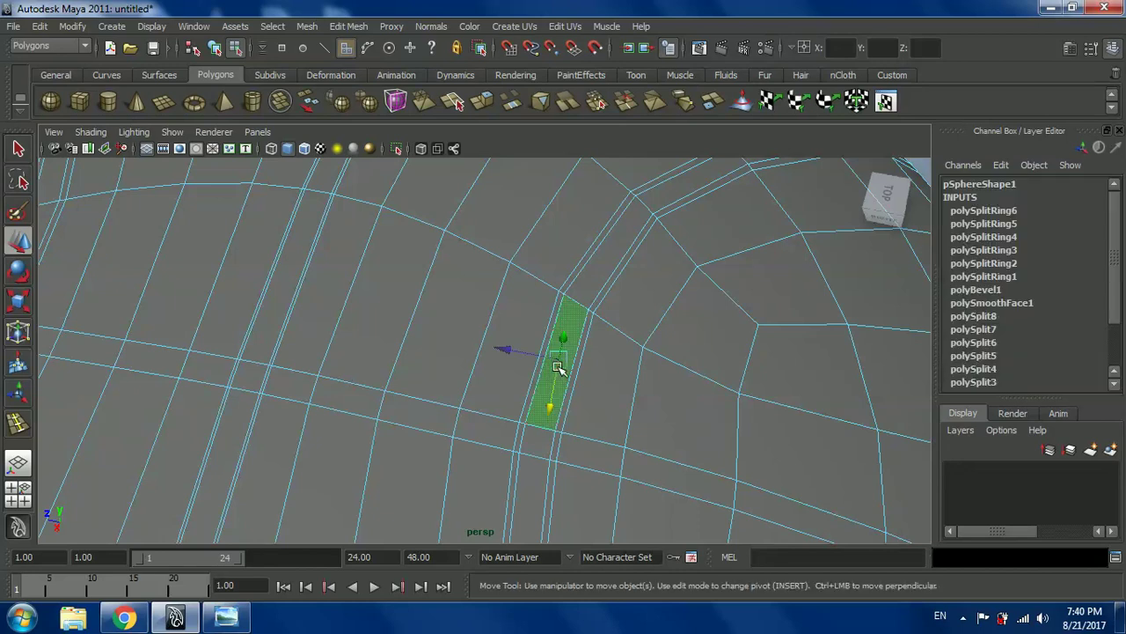
scroll(558, 368, down, 3)
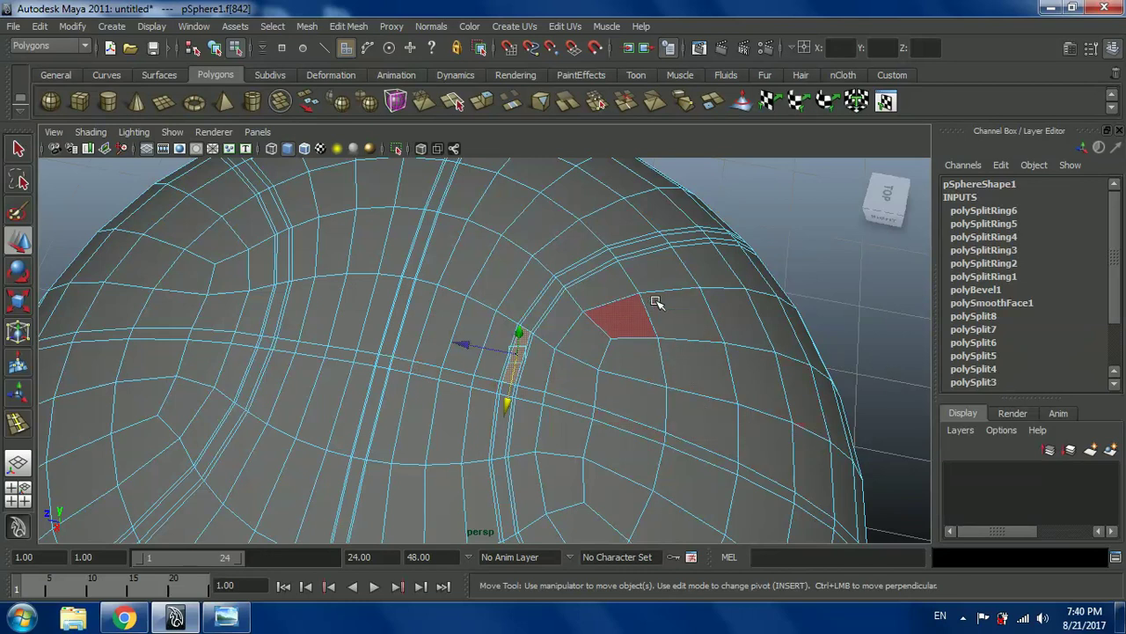
- Insert supporting edge loops close to both sides of the remaining straight seam strip that crosses the other seams
right_drag(656, 302, 662, 250)
alt+drag(573, 296, 369, 316)
click(346, 26)
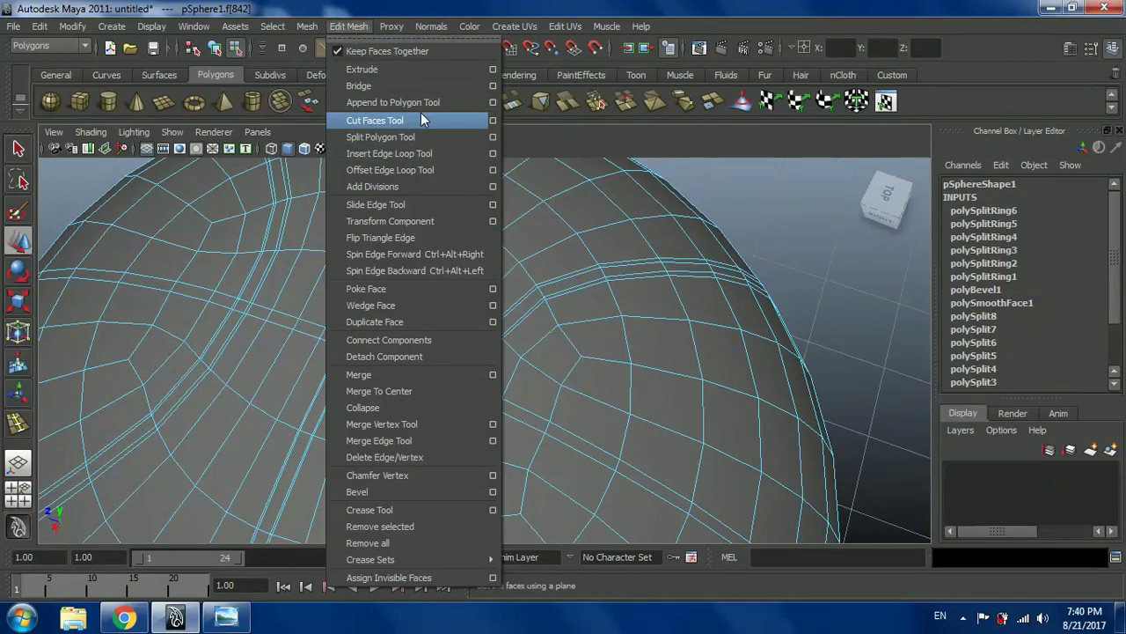
click(428, 153)
alt+drag(458, 275, 651, 284)
scroll(666, 299, up, 5)
alt+drag(629, 336, 480, 236)
scroll(465, 297, down, 5)
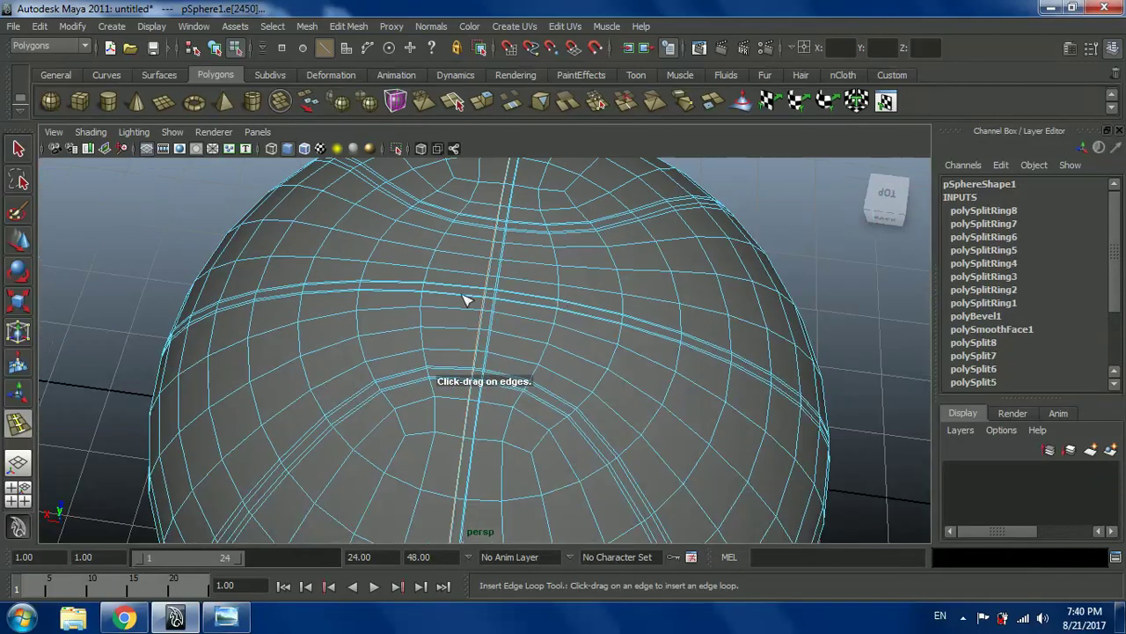
- Leave the edge loop tool, switch to face selection and highlight the sphere's faces to check the reinforced seams
click(20, 242)
alt+drag(646, 403, 722, 317)
right_drag(678, 270, 699, 302)
scroll(698, 301, down, 5)
drag(734, 208, 347, 495)
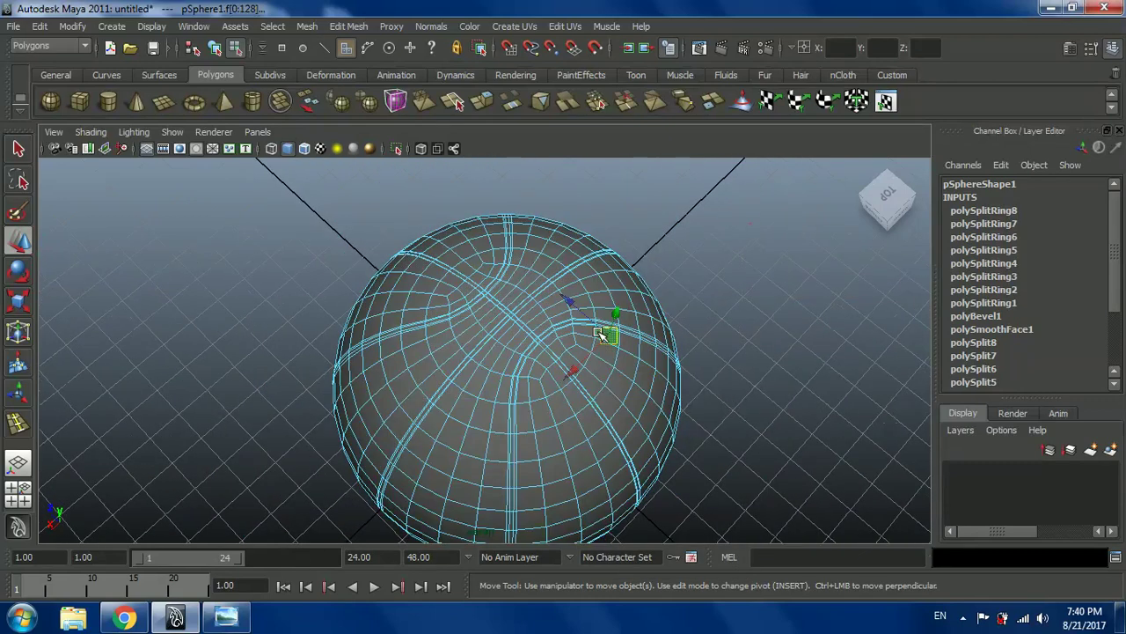
click(605, 335)
- Select the complete face loop of the first curved seam strip
scroll(611, 347, up, 5)
scroll(578, 327, down, 2)
scroll(545, 370, up, 2)
alt+drag(525, 395, 572, 358)
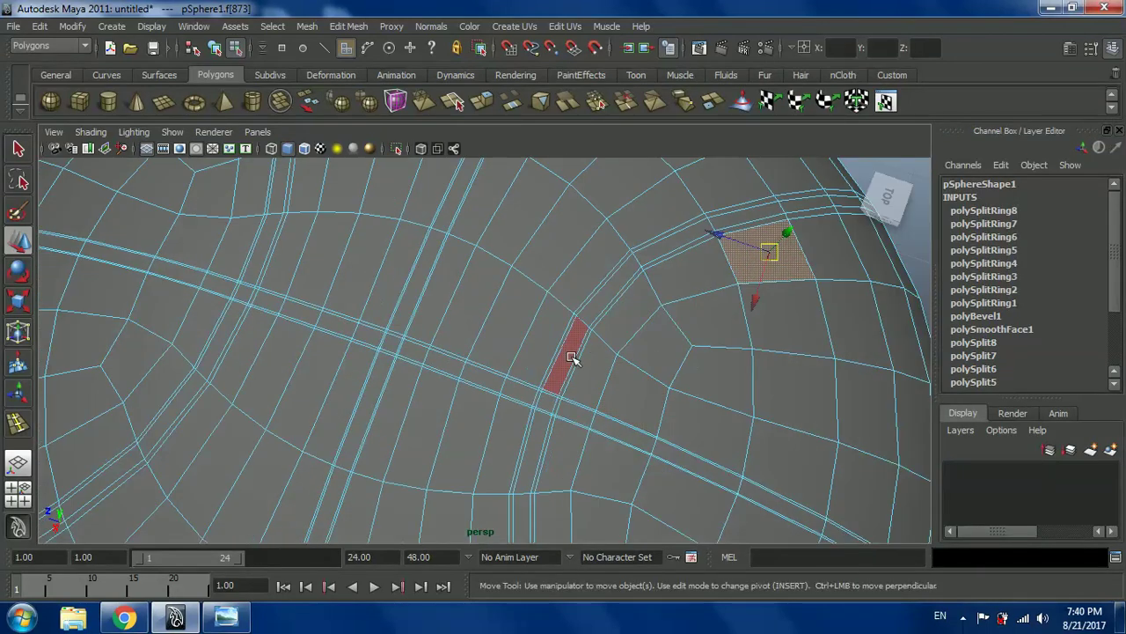
click(567, 353)
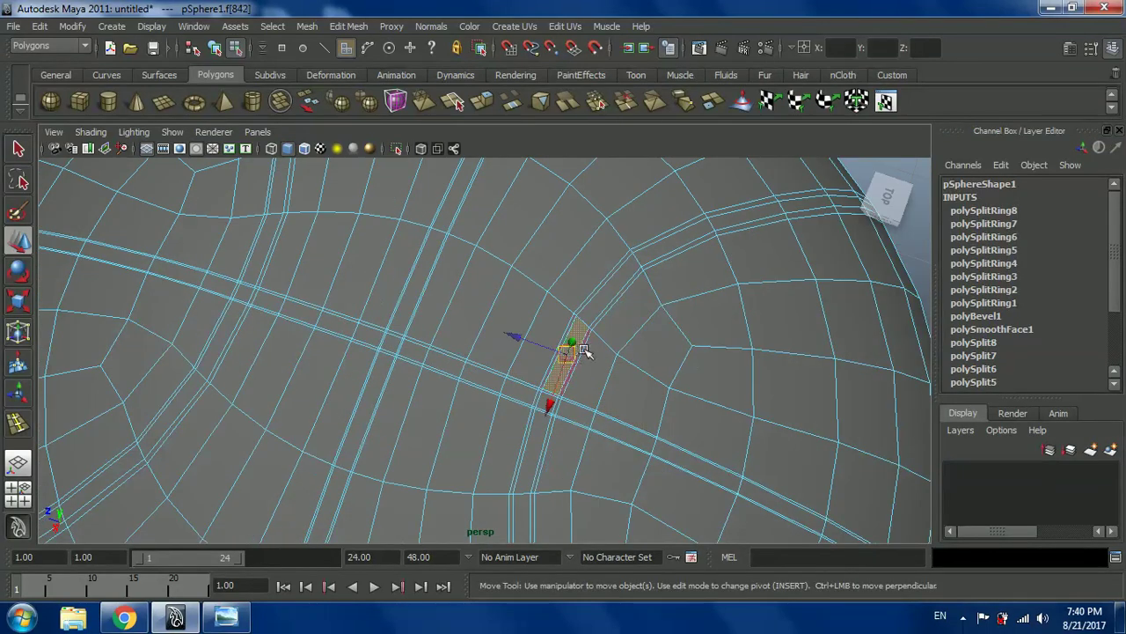
click(602, 296)
- Add the face loop of the straight seam strip running midway between the curved seams to the selection
scroll(604, 296, down, 6)
alt+drag(604, 296, 660, 378)
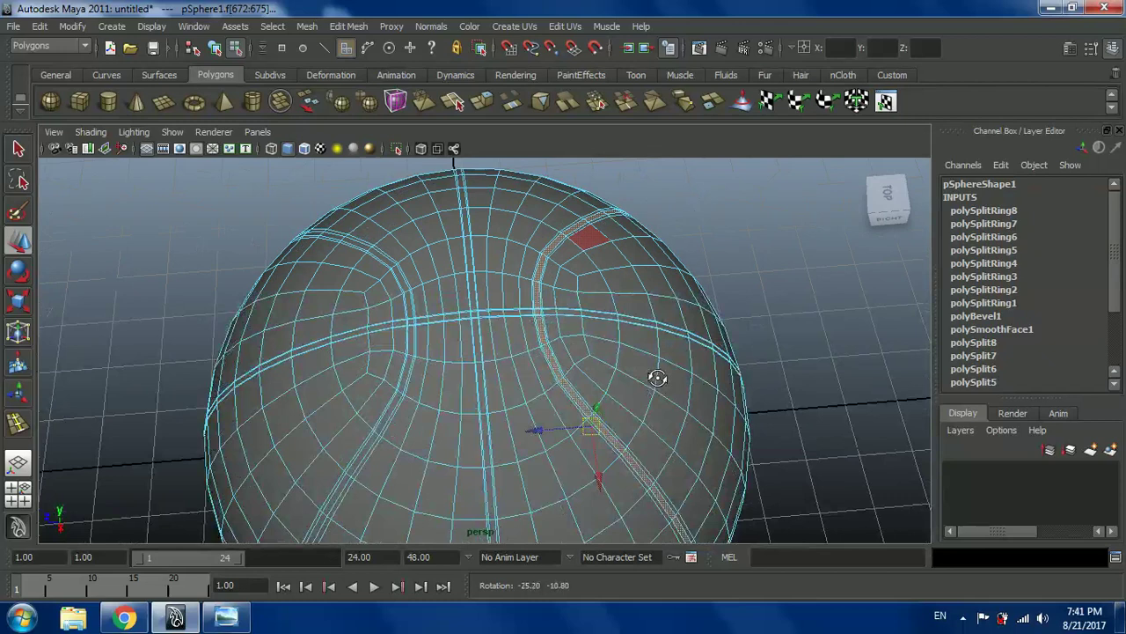
scroll(638, 303, up, 8)
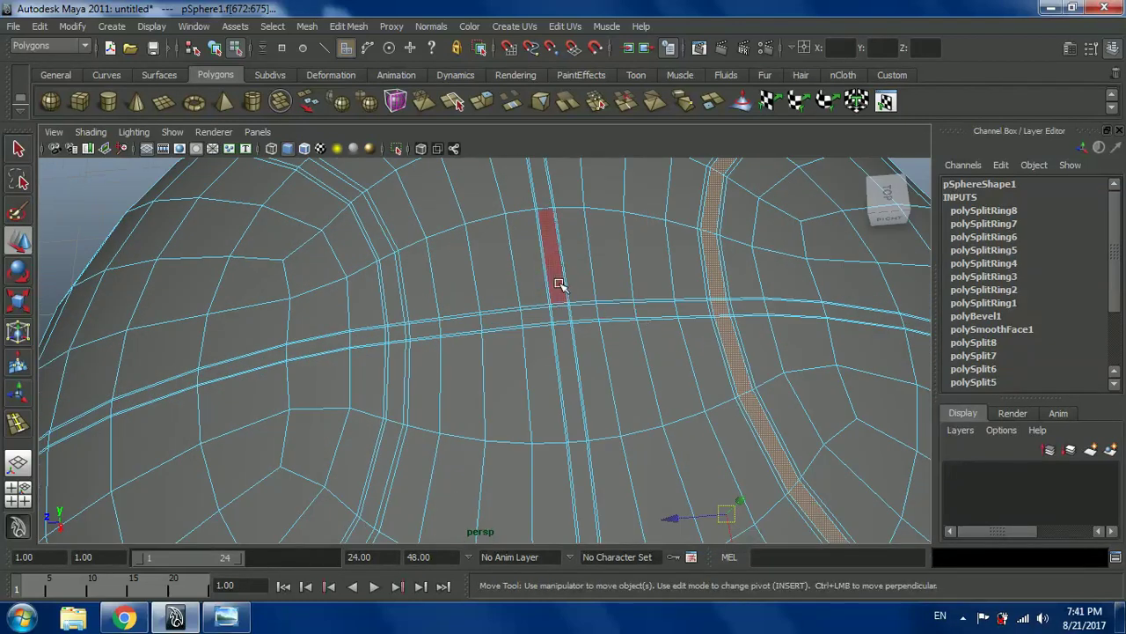
shift+click(550, 277)
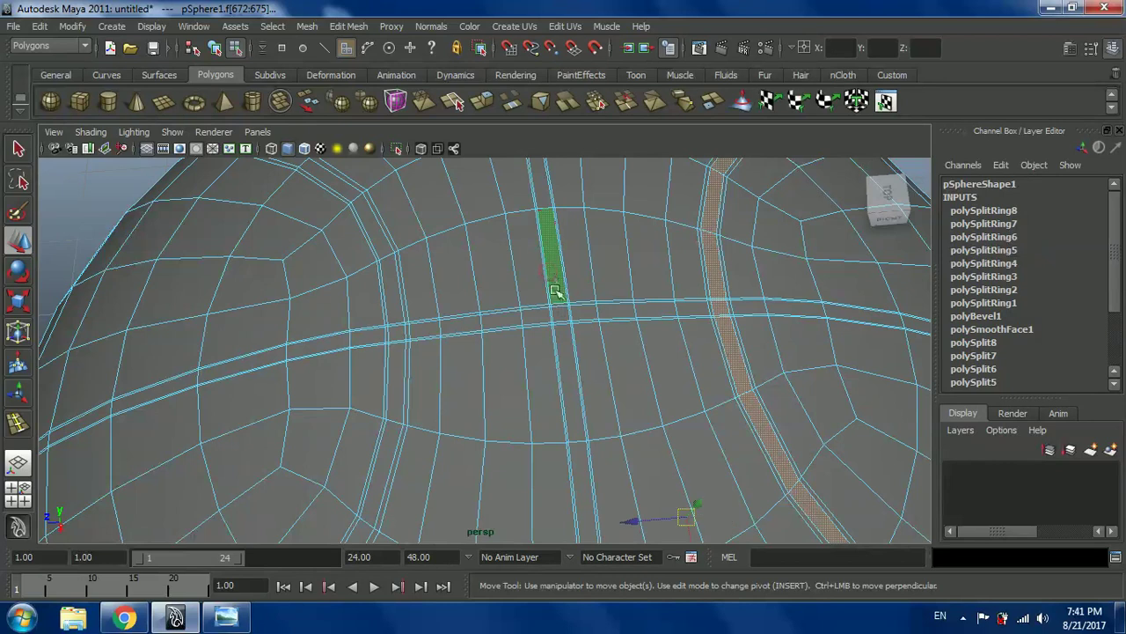
shift+double_click(540, 186)
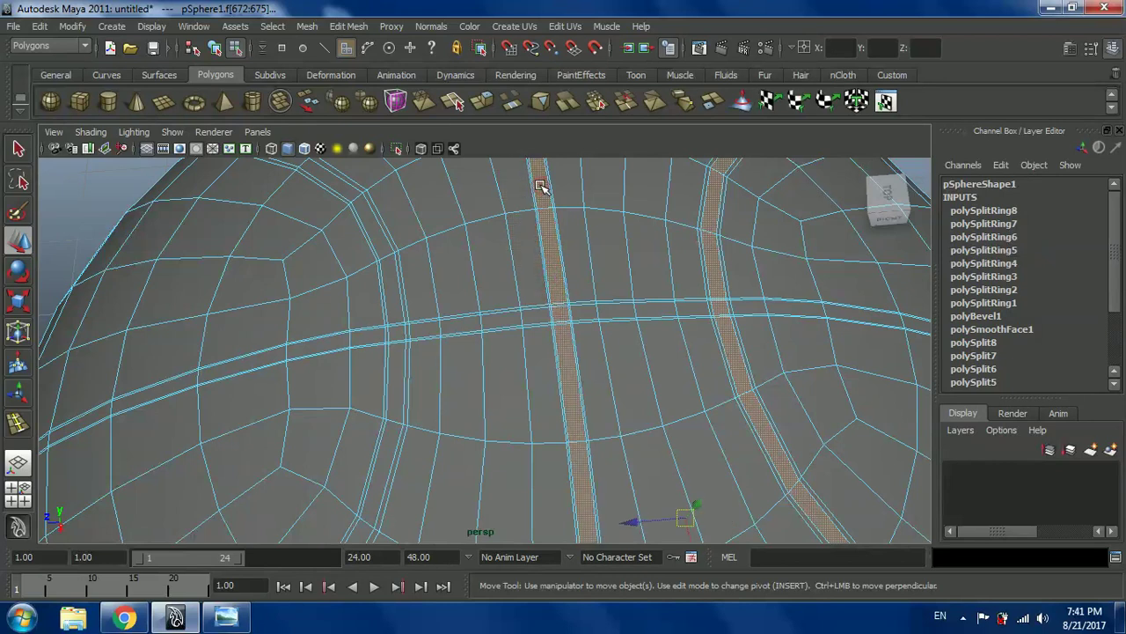
- Add the face loop of the opposite curved seam strip to the selection
scroll(541, 186, down, 3)
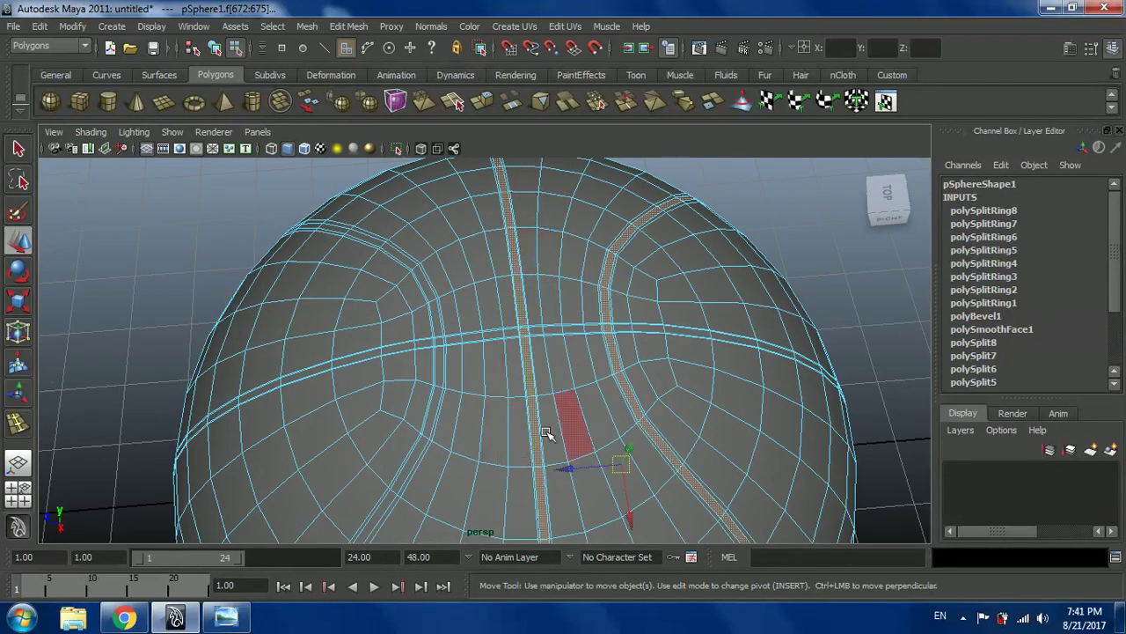
alt+right_drag(546, 433, 546, 310)
alt+drag(571, 428, 659, 432)
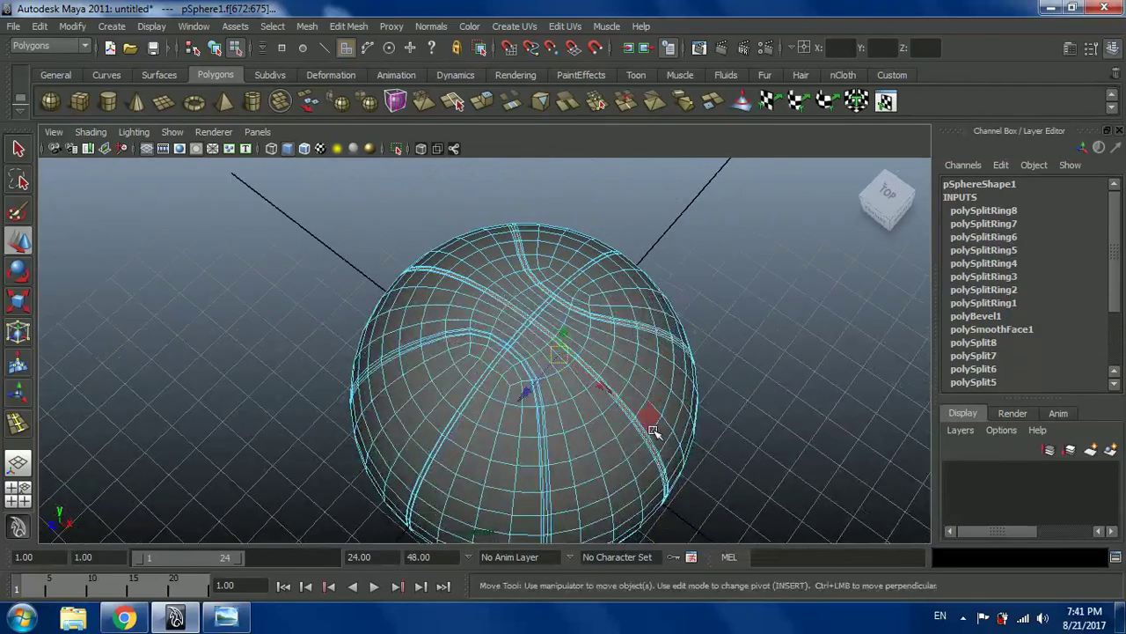
scroll(638, 427, up, 5)
scroll(629, 424, up, 3)
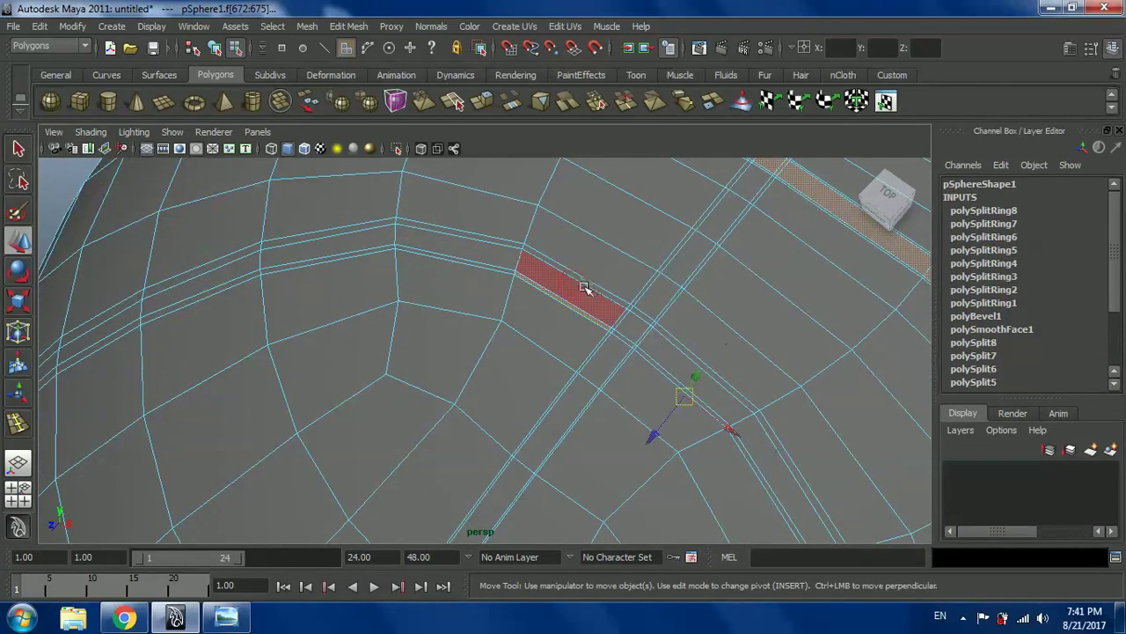
key(ctrl+z)
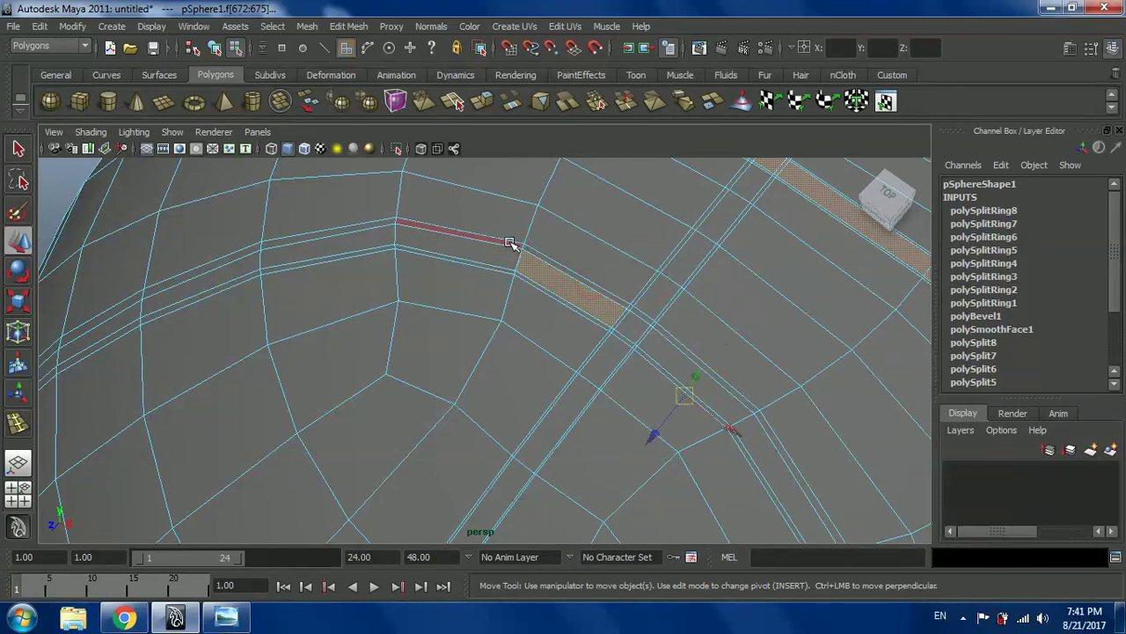
scroll(517, 250, down, 5)
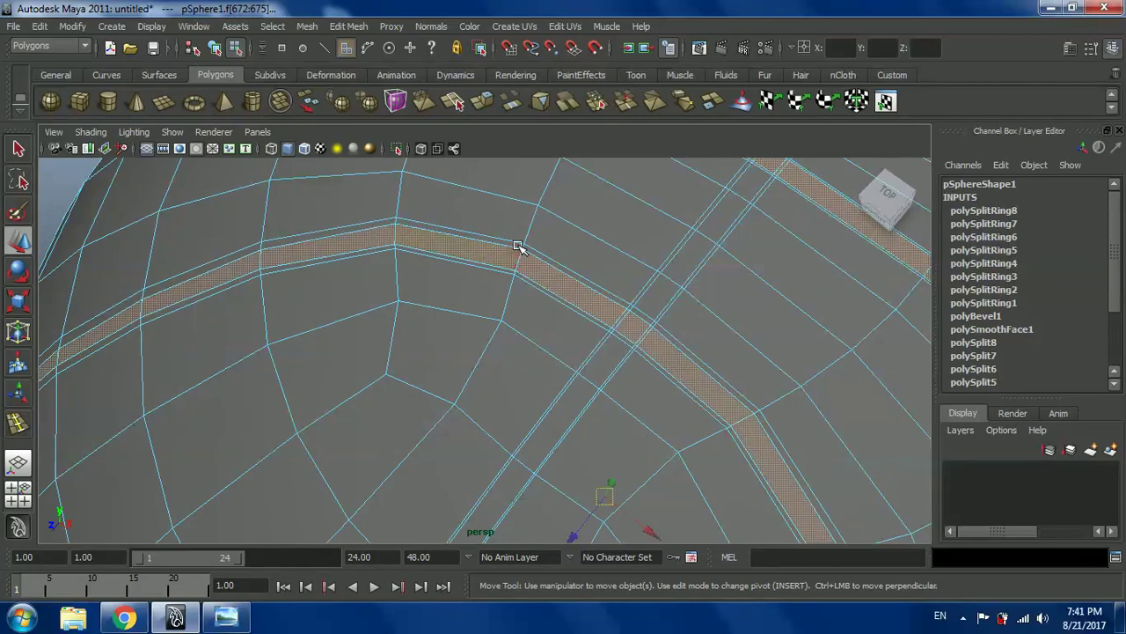
- Add the face loop of the straight seam strip crossing the other three seams to the selection
scroll(620, 392, down, 3)
alt+drag(586, 478, 548, 475)
scroll(548, 475, up, 8)
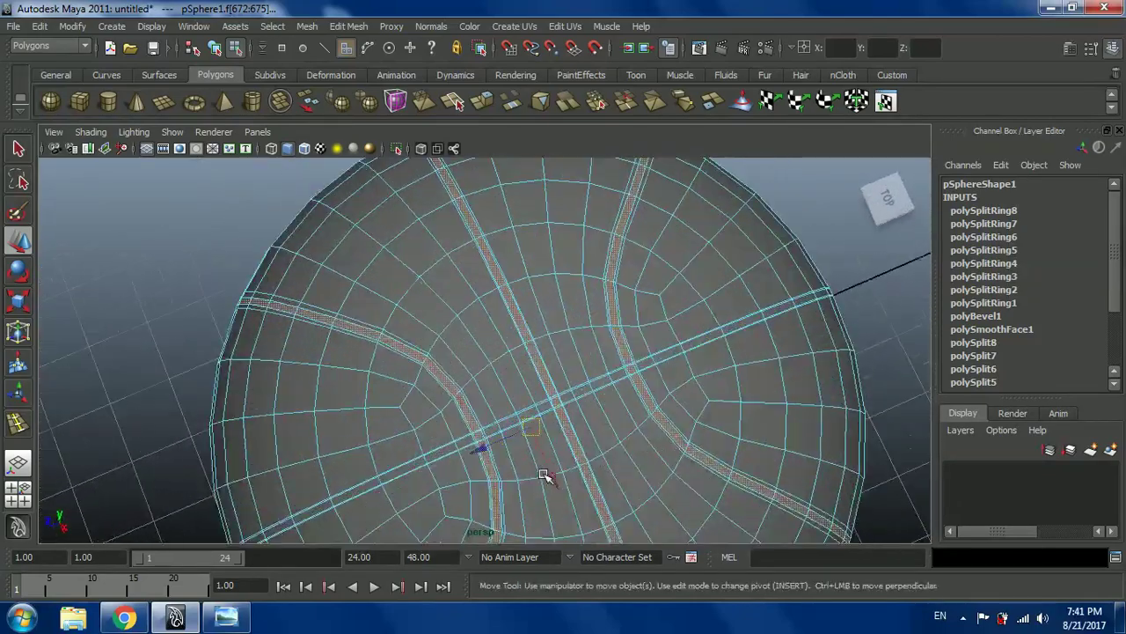
scroll(638, 381, up, 3)
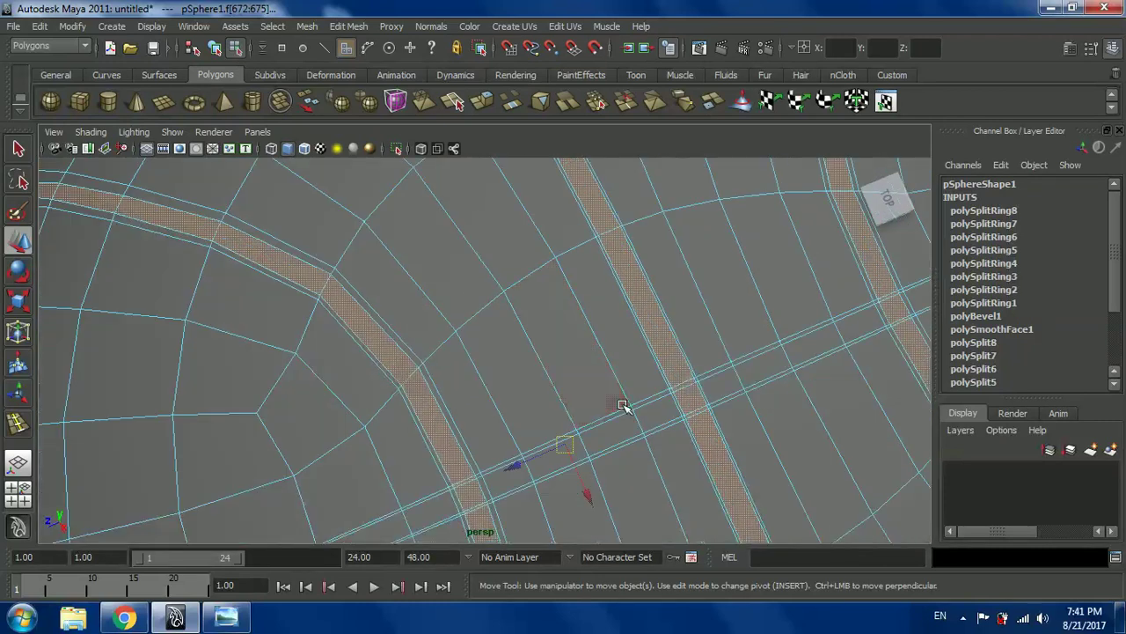
click(553, 447)
double_click(664, 397)
scroll(662, 405, down, 6)
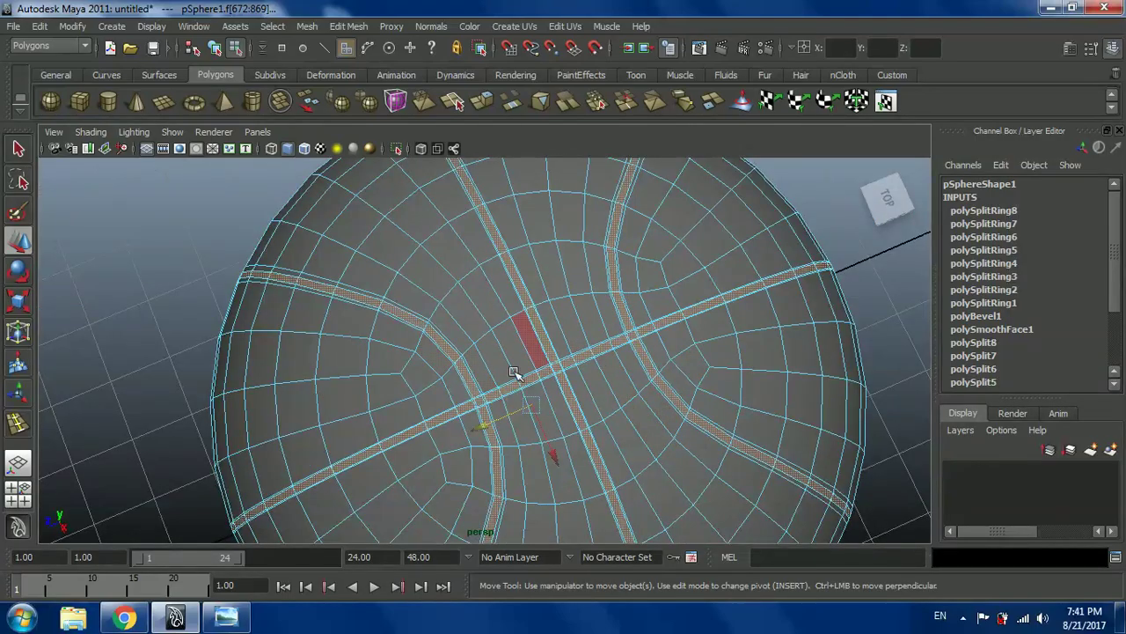
- Inspect the seam face selection around the sphere from above and from the side
scroll(515, 372, down, 5)
alt+drag(452, 466, 399, 254)
scroll(422, 290, down, 4)
alt+drag(452, 334, 495, 382)
scroll(447, 256, down, 3)
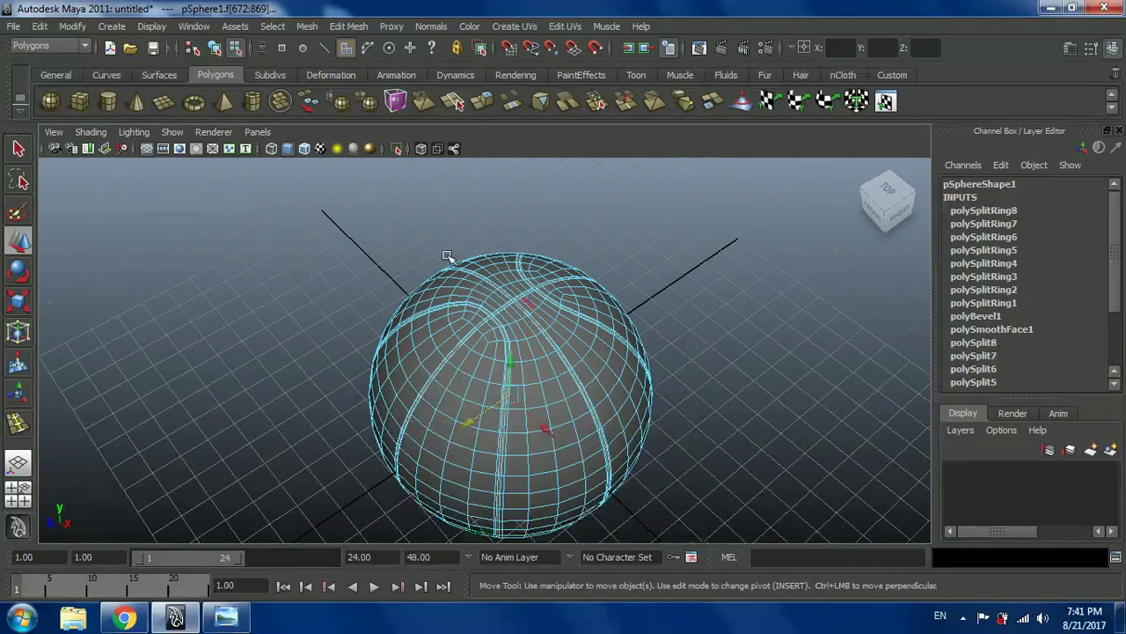
alt+drag(526, 426, 507, 378)
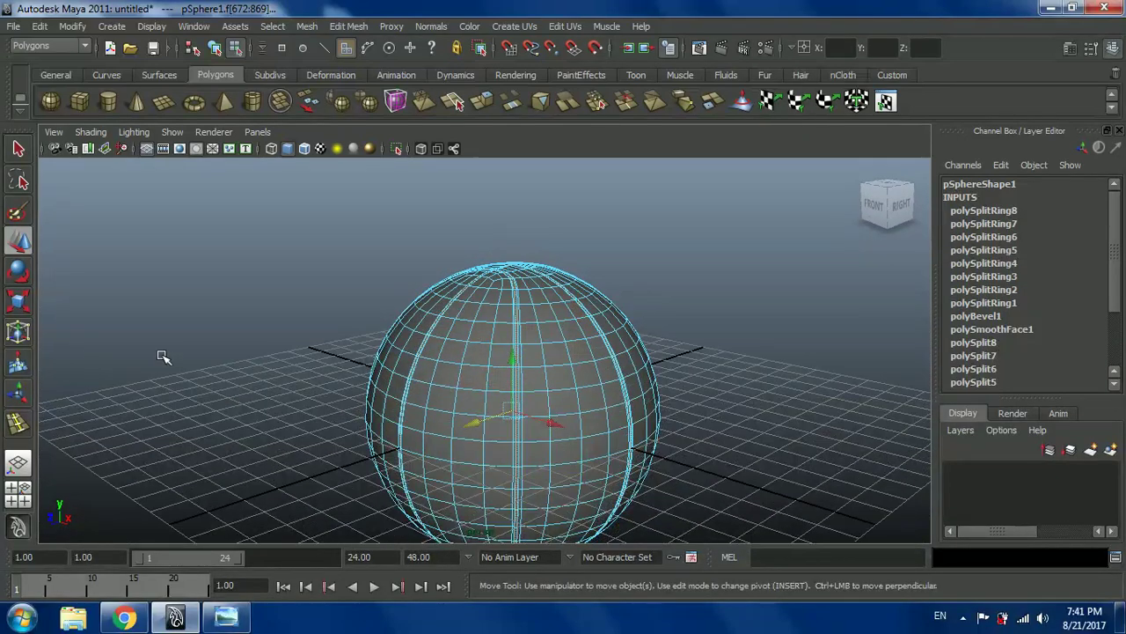
- Scale the selected seam faces uniformly and slightly inward to sink them into grooves
click(30, 301)
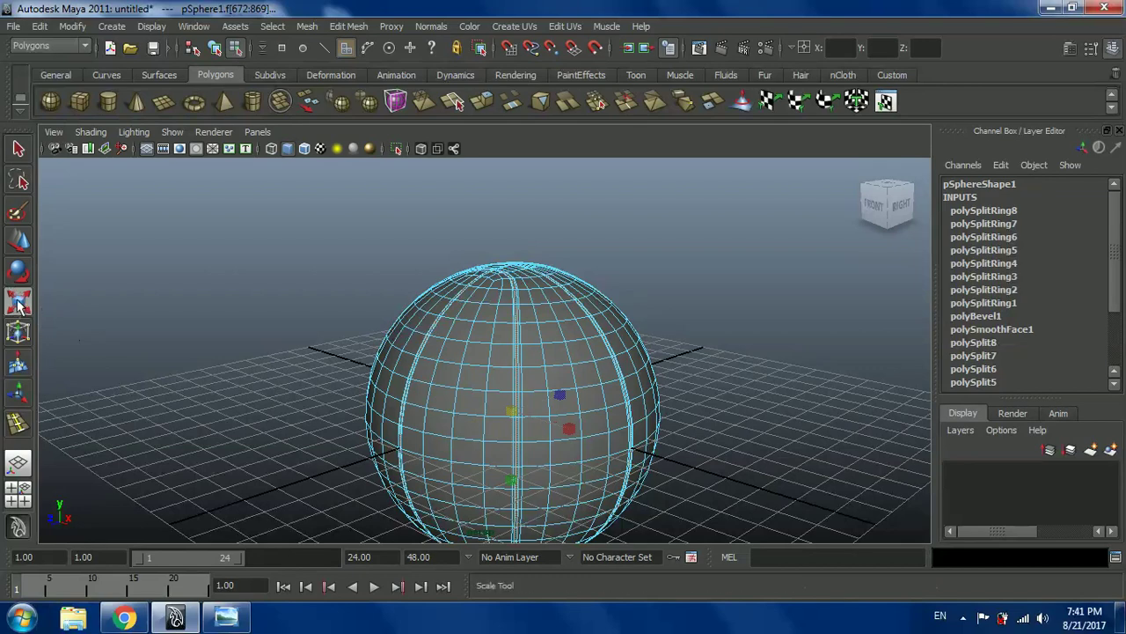
alt+drag(598, 328, 532, 396)
scroll(532, 396, up, 3)
scroll(544, 361, down, 1)
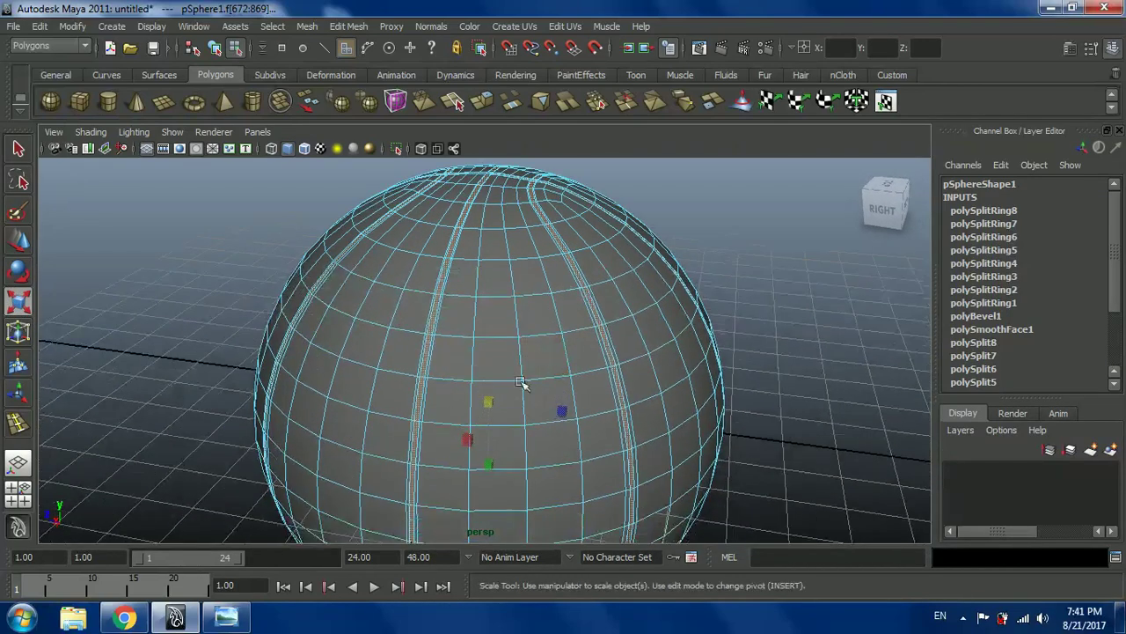
drag(489, 404, 487, 411)
key(ctrl+z)
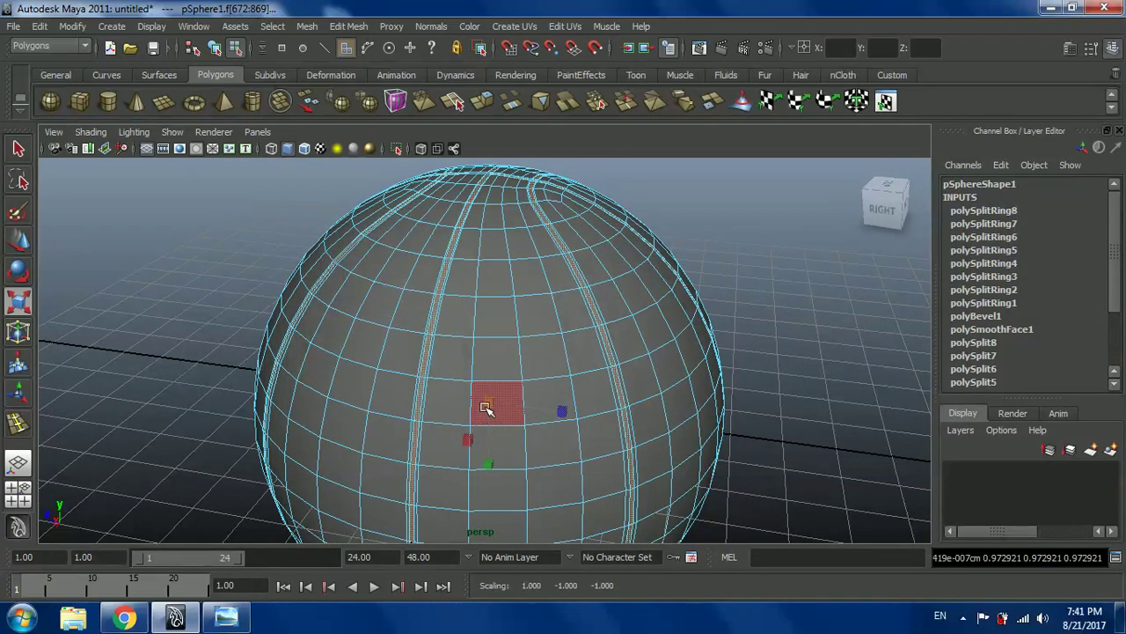
alt+drag(485, 402, 498, 362)
key(w)
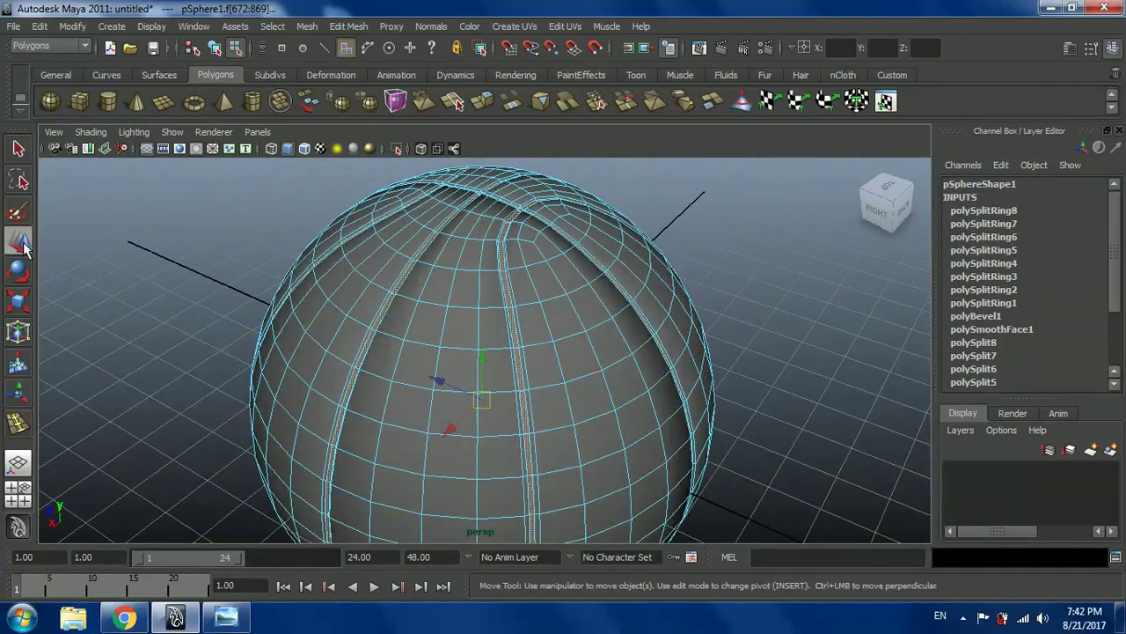
- Show the sphere in smooth mesh preview, clear the face selection and return to object mode to inspect the grooves
key(3)
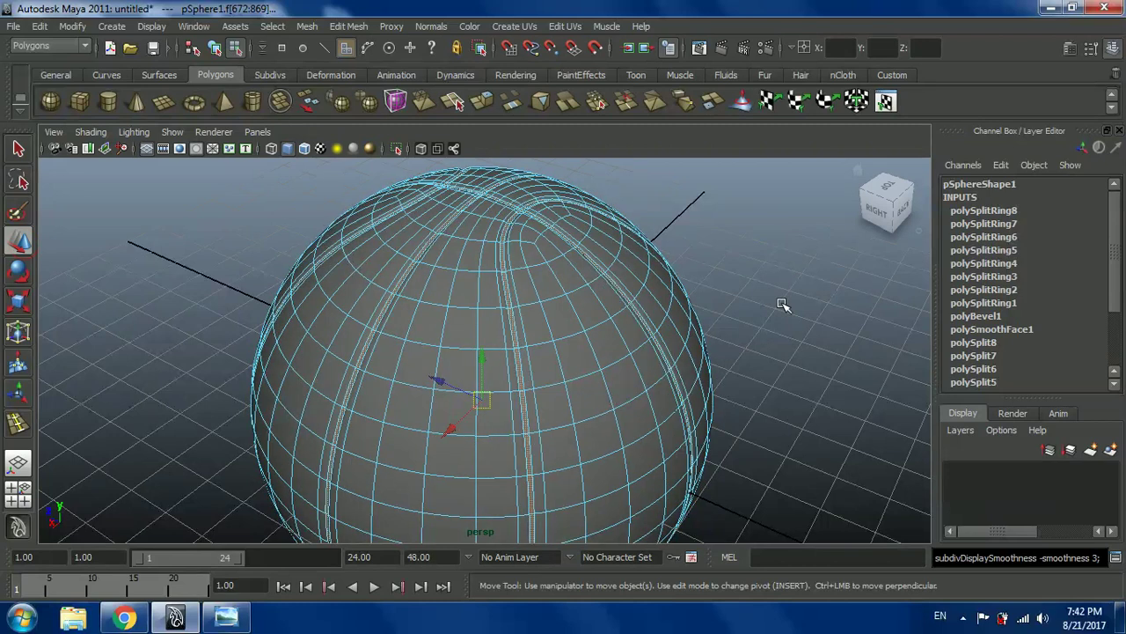
click(772, 277)
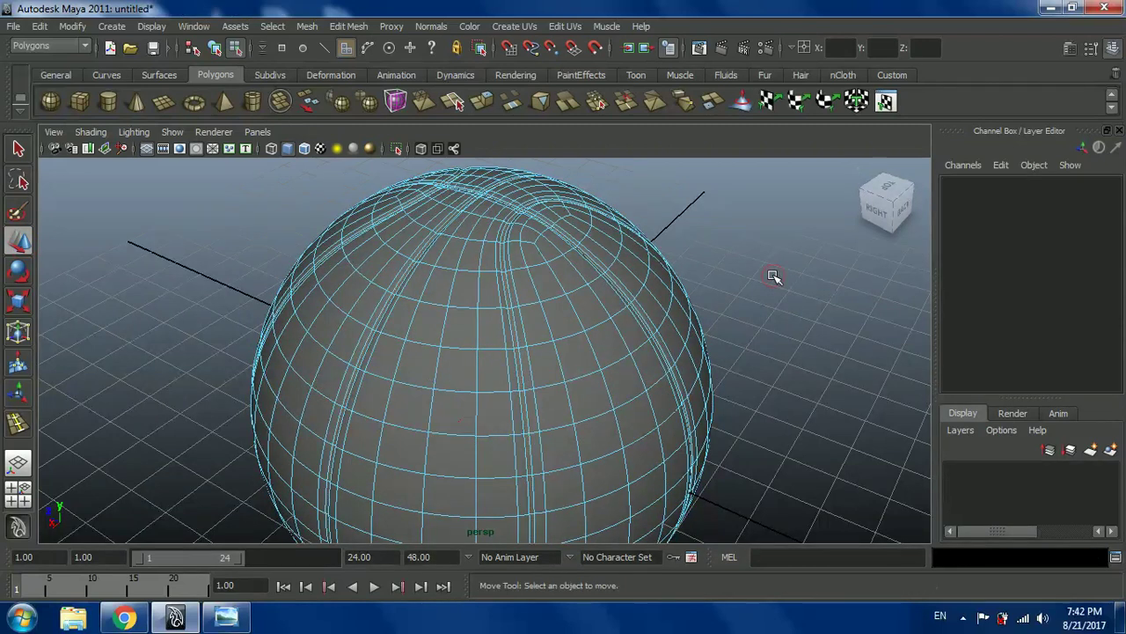
alt+right_drag(534, 317, 508, 331)
right_click(470, 283)
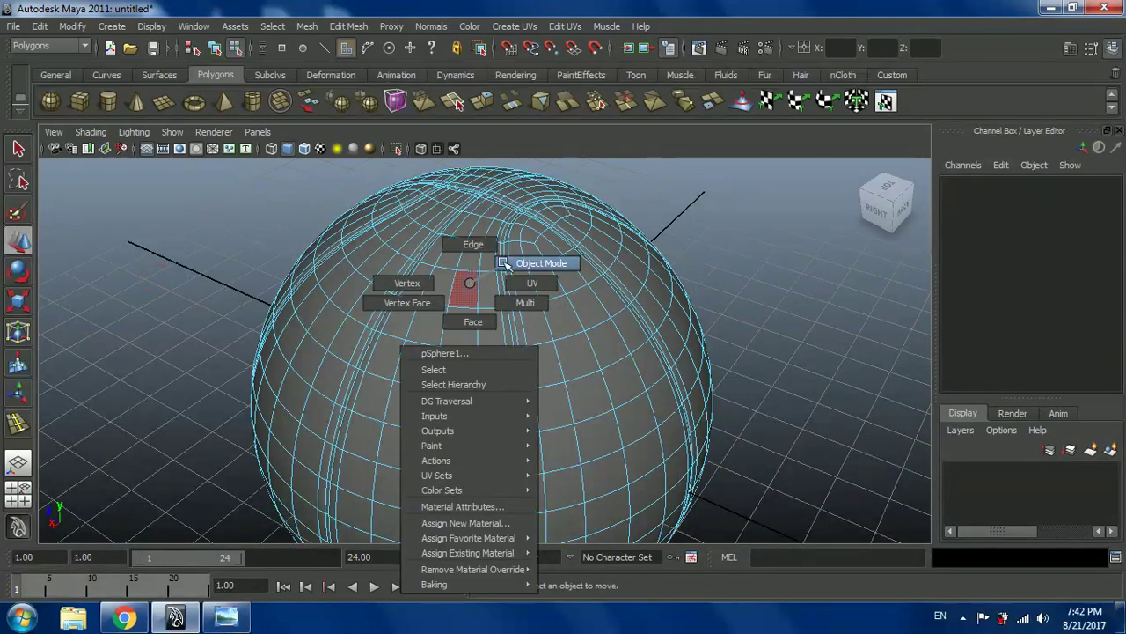
click(557, 260)
alt+drag(716, 252, 581, 440)
alt+drag(419, 380, 611, 454)
click(499, 357)
- Restore the seam face selection and try to deepen the grooves by scaling the faces uniformly to about 0.984
scroll(500, 359, up, 5)
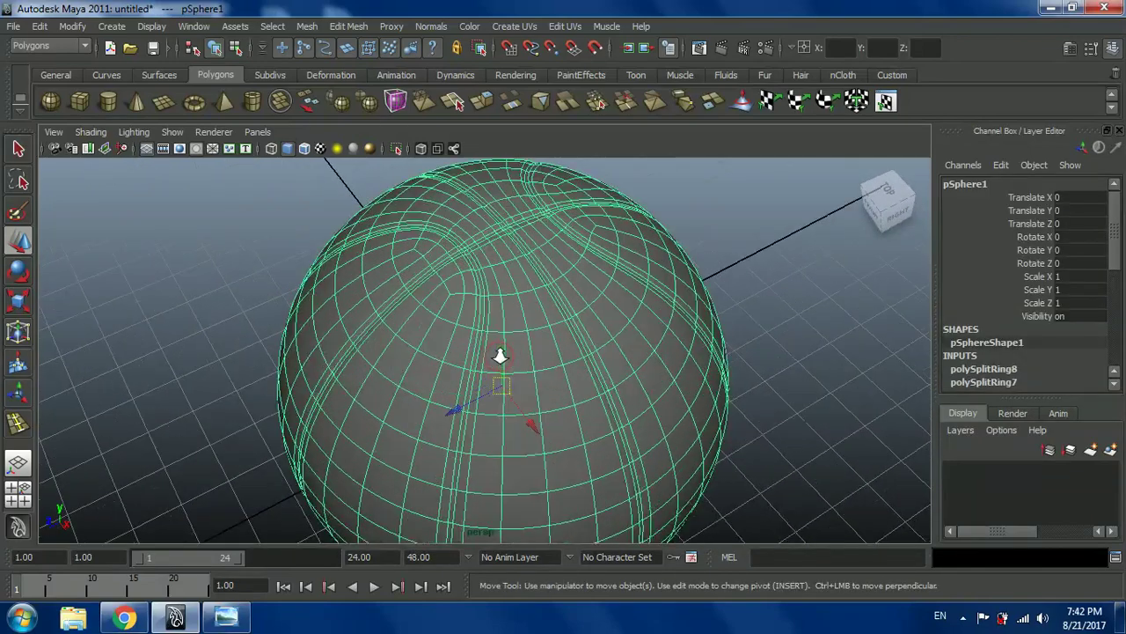
right_click(501, 357)
right_drag(505, 350, 509, 350)
click(523, 349)
click(678, 360)
key(ctrl+z)
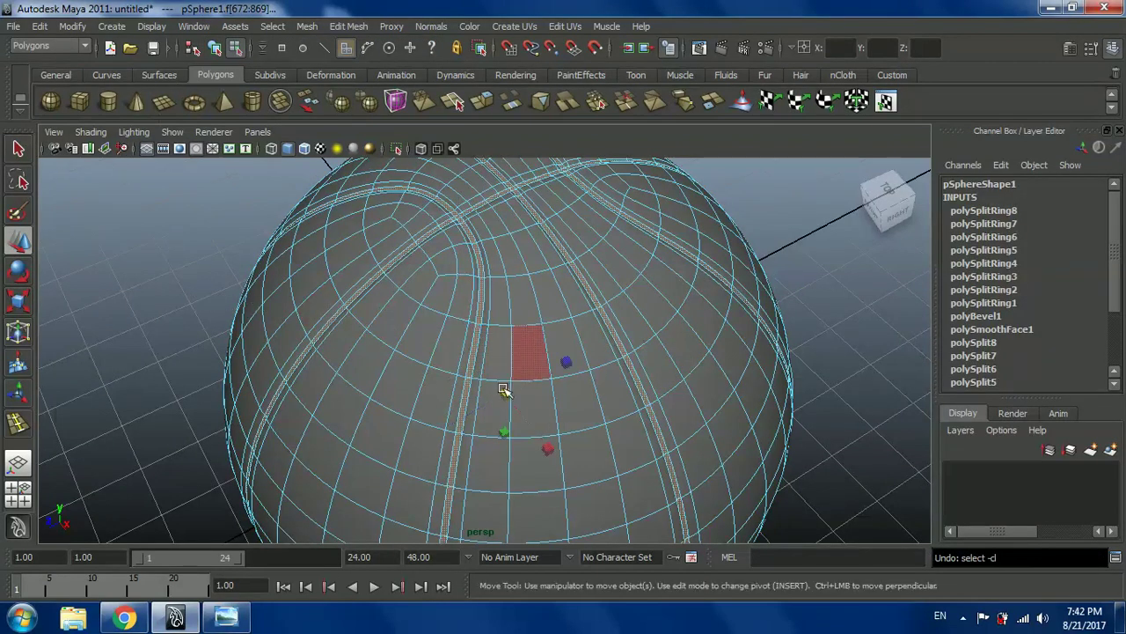
key(r)
drag(501, 390, 500, 389)
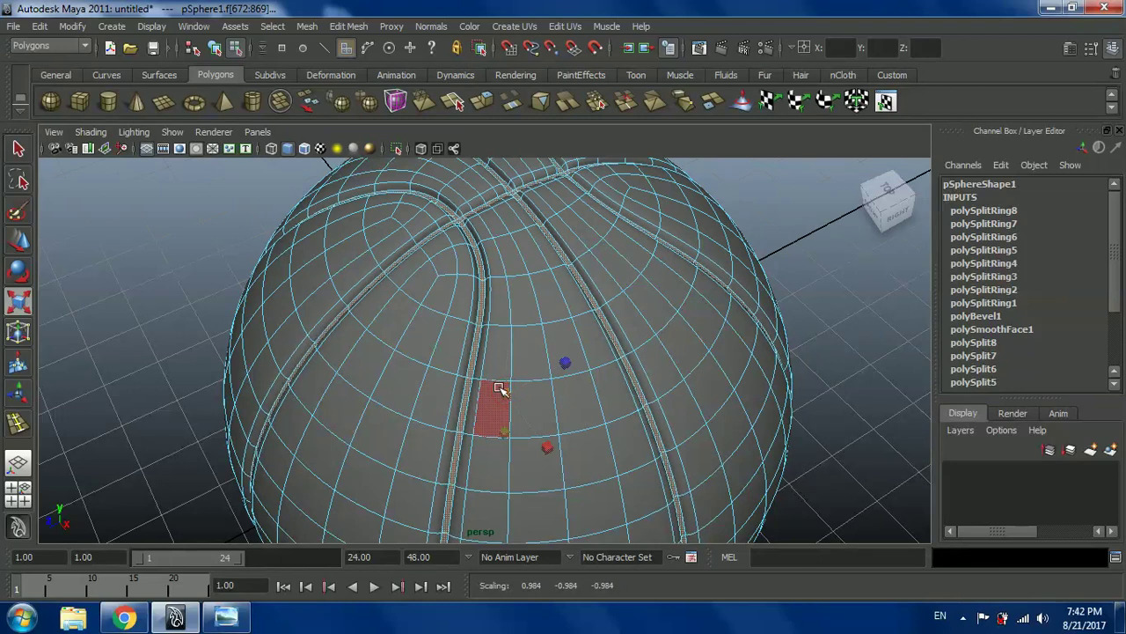
click(500, 389)
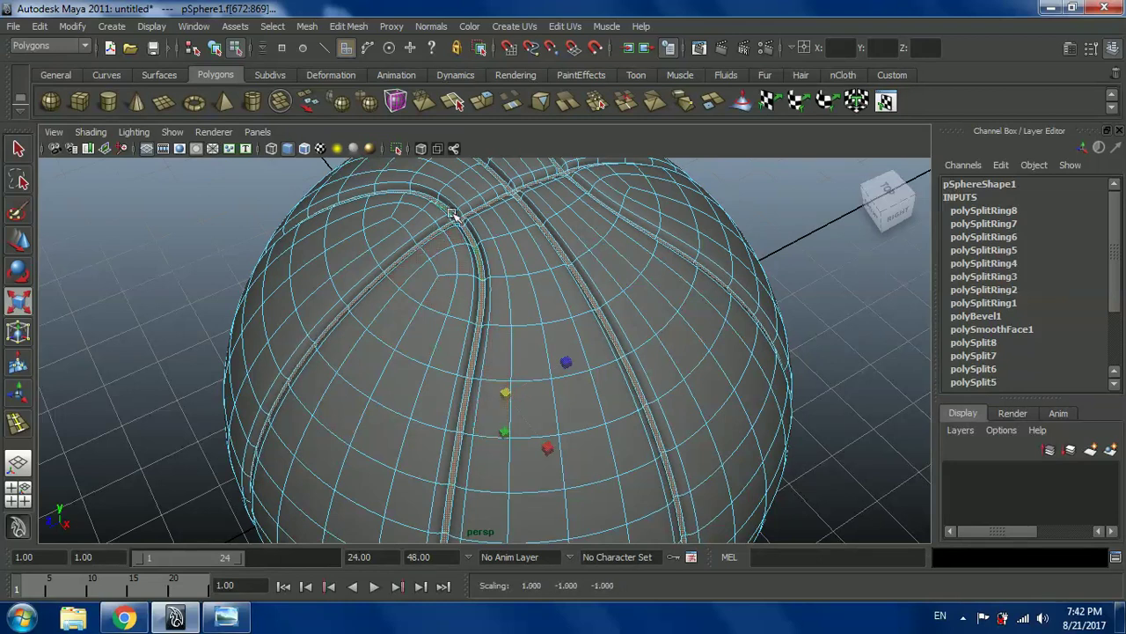
click(16, 242)
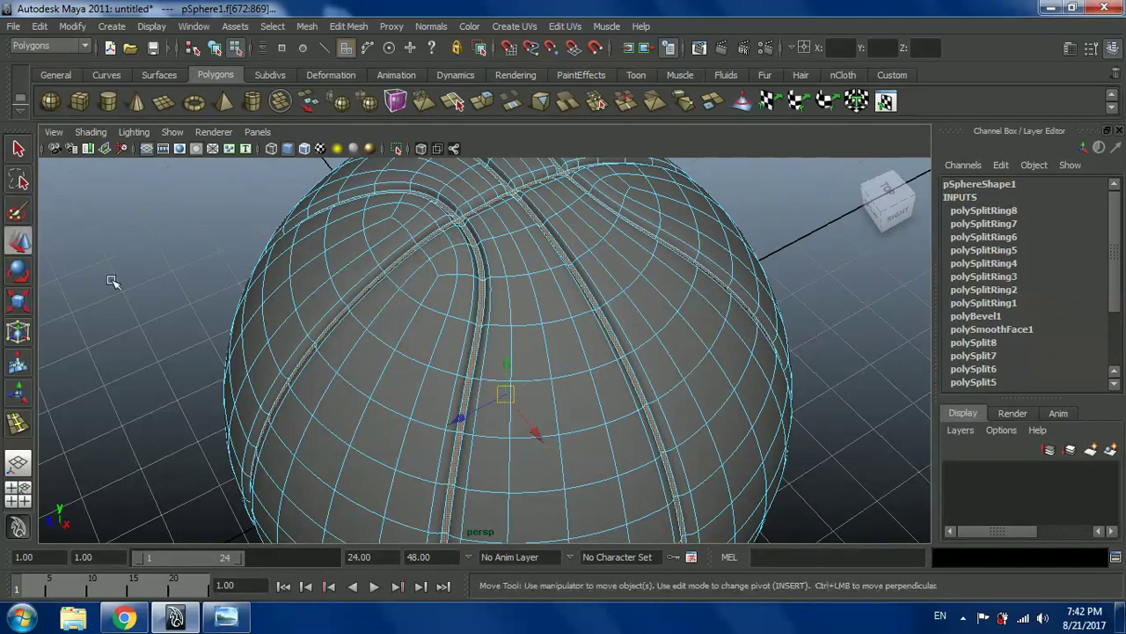
- Check the deepened grooves on the unselected ball in object mode and undo the last scaling of the seam faces
click(200, 281)
right_drag(575, 296, 625, 277)
scroll(717, 382, down, 5)
alt+drag(717, 382, 669, 410)
scroll(669, 410, down, 2)
key(ctrl+z)
key(ctrl+z)
- Clear the face selection, return to object mode and inspect the grooves on the smoothed ball
click(704, 333)
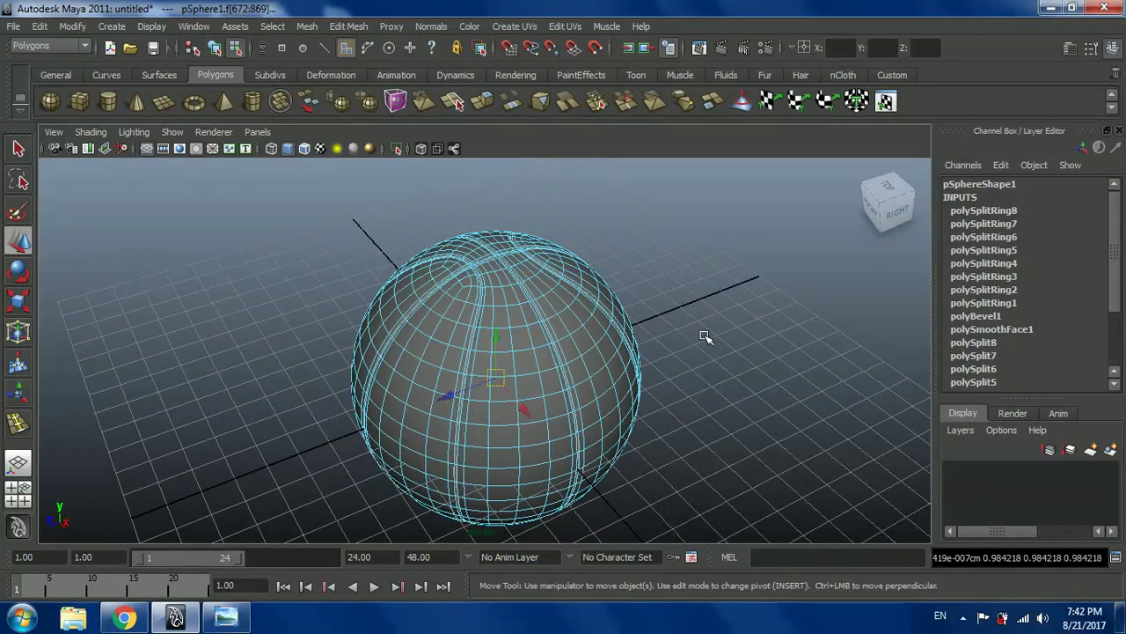
right_drag(421, 312, 479, 282)
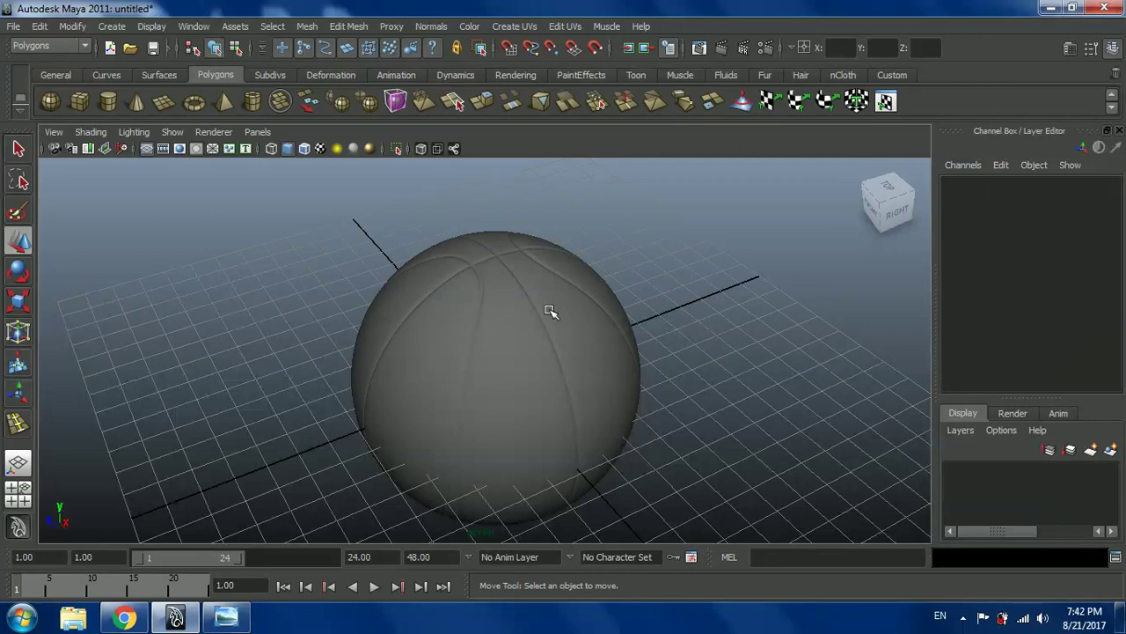
alt+drag(546, 405, 507, 380)
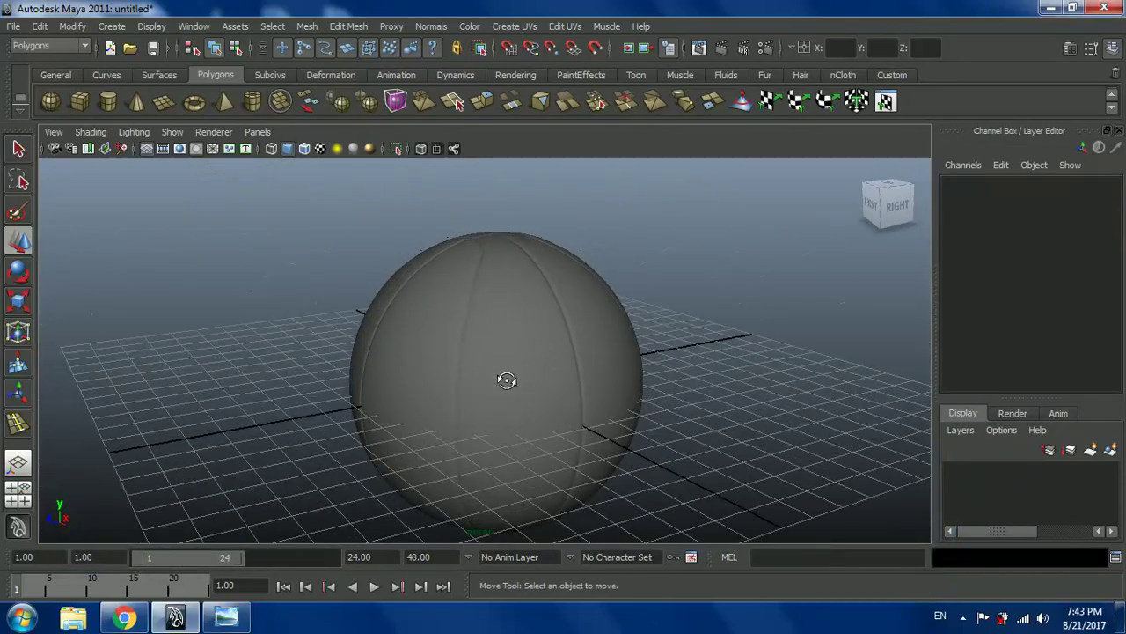